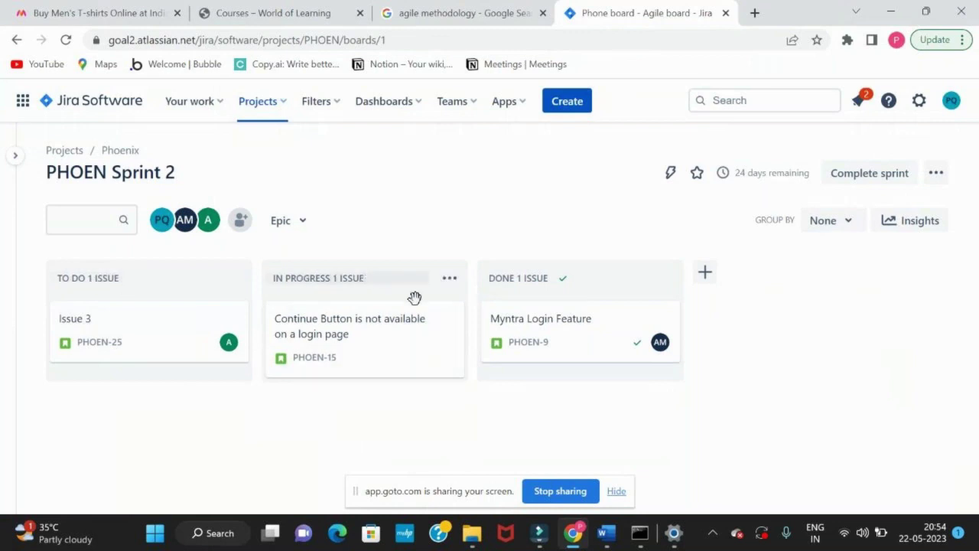
Start a new issue in the Phoenix project with Epic as its issue type.
mouse_move(557, 274)
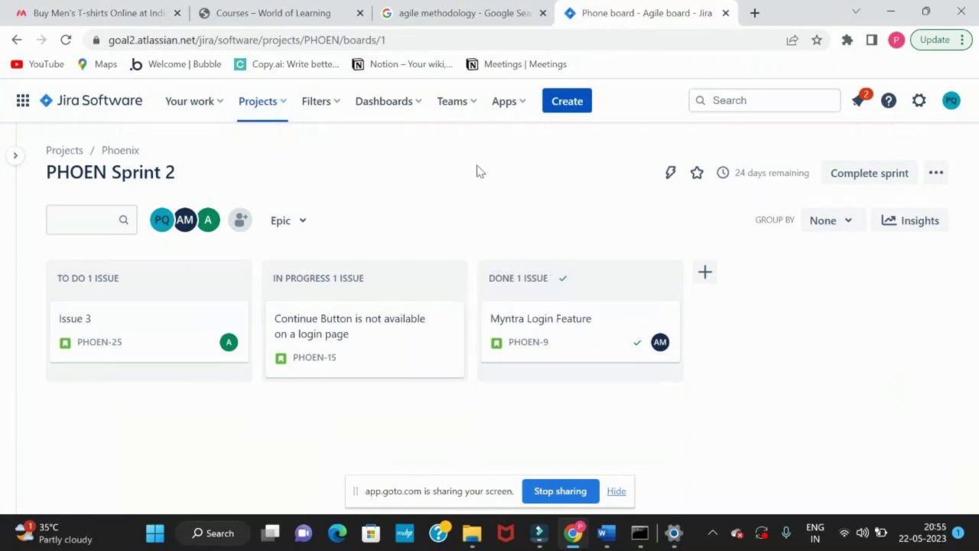
click(563, 101)
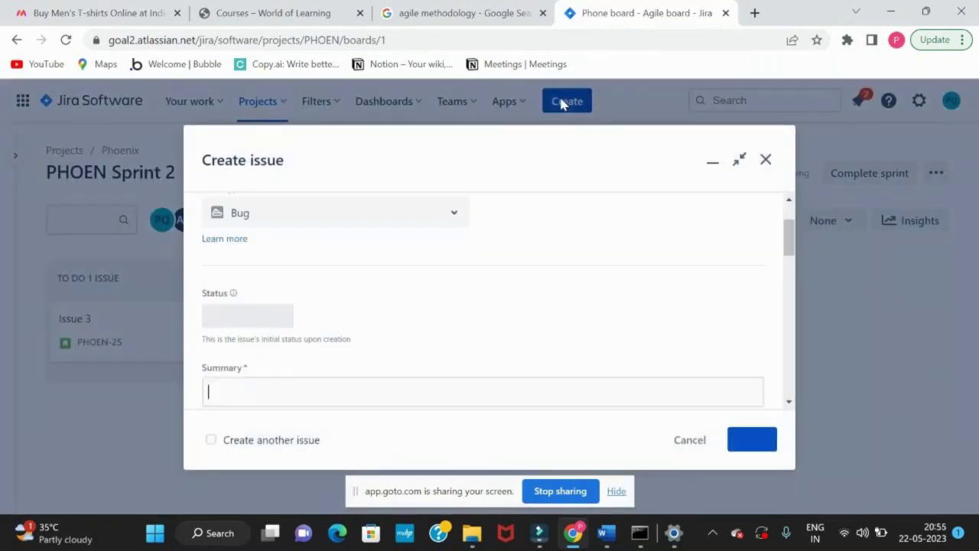
click(766, 160)
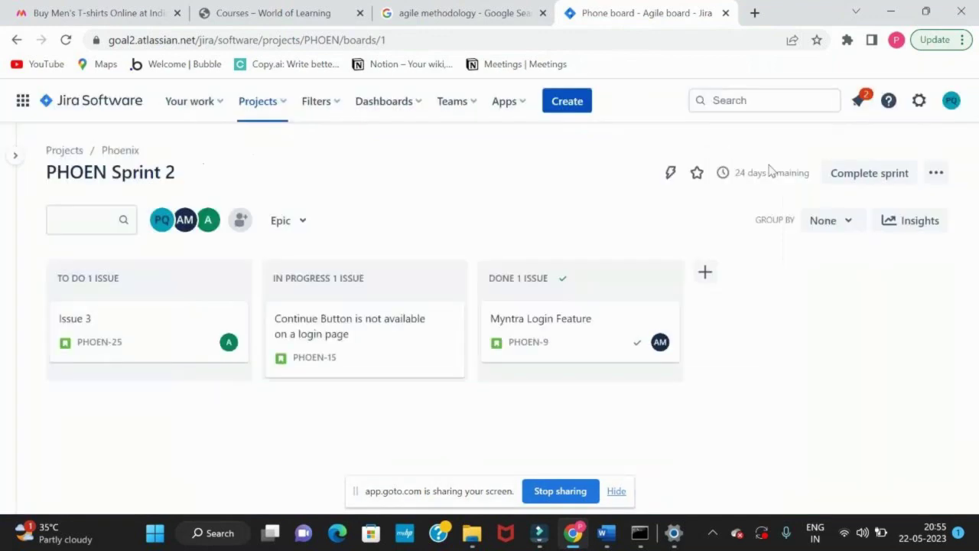
click(579, 107)
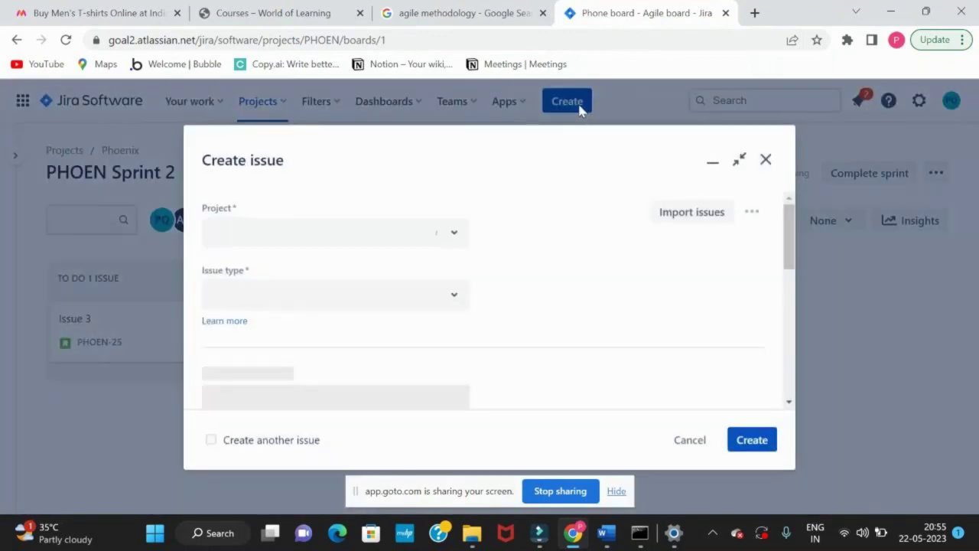
click(410, 292)
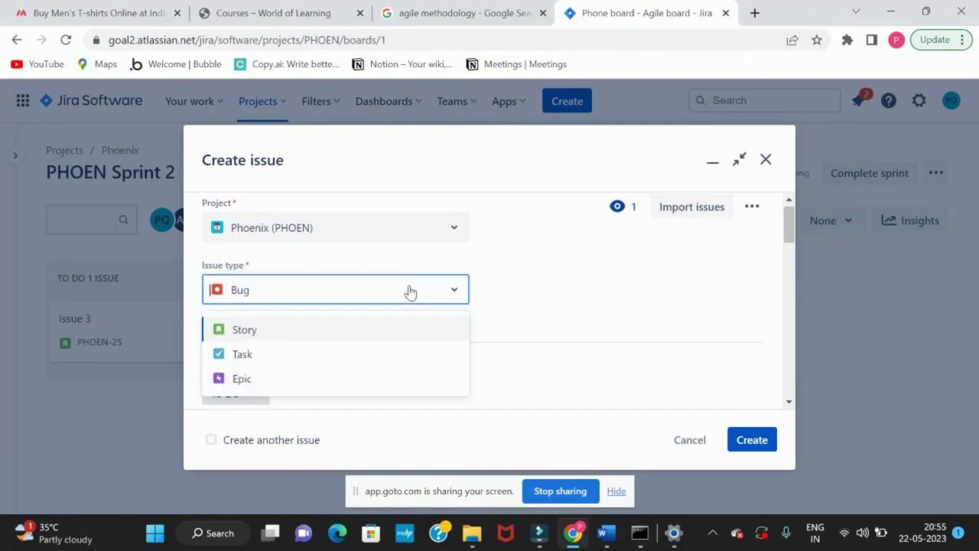
click(348, 379)
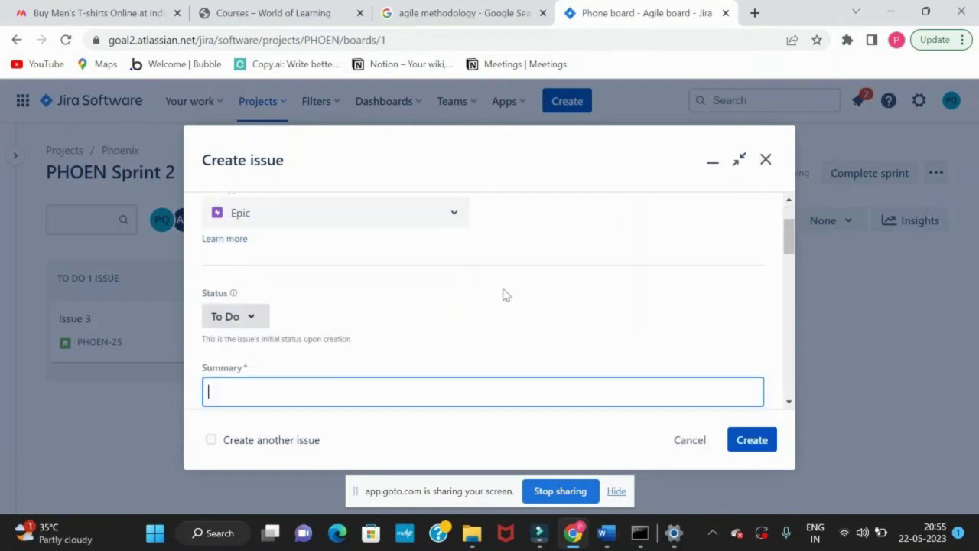
Switch to Microsoft Whiteboard and handwrite the word "Epic" in purple ink in the empty area beside the testing notes.
key(alt+Tab)
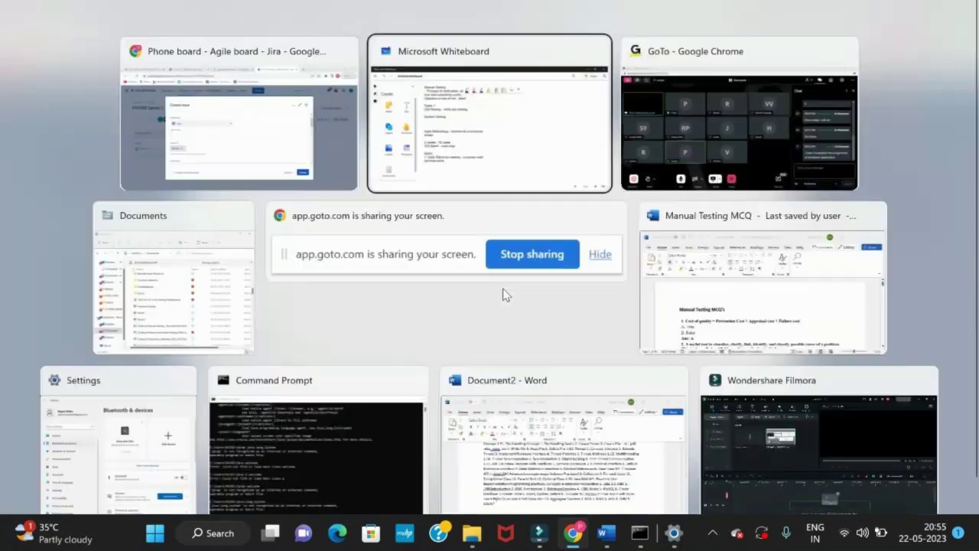
mouse_move(704, 107)
mouse_down()
mouse_move(703, 145)
mouse_move(726, 147)
mouse_move(730, 103)
mouse_up()
mouse_move(705, 125)
mouse_down()
mouse_move(726, 125)
mouse_move(750, 162)
mouse_move(752, 146)
mouse_move(788, 148)
mouse_move(795, 117)
mouse_move(826, 148)
mouse_up()
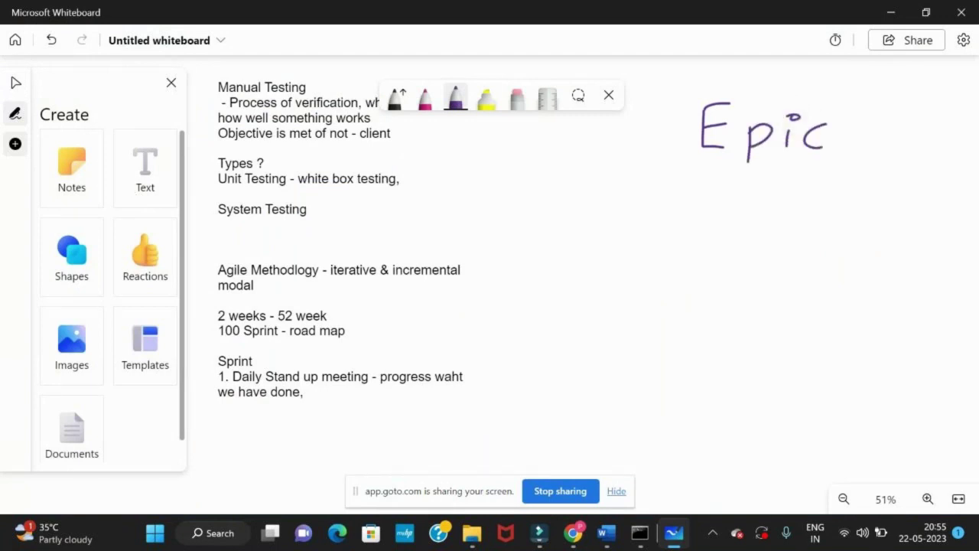
Draw five arrows in black ink fanning out downward from the handwritten word Epic, undoing the purple line.
drag(749, 176, 643, 241)
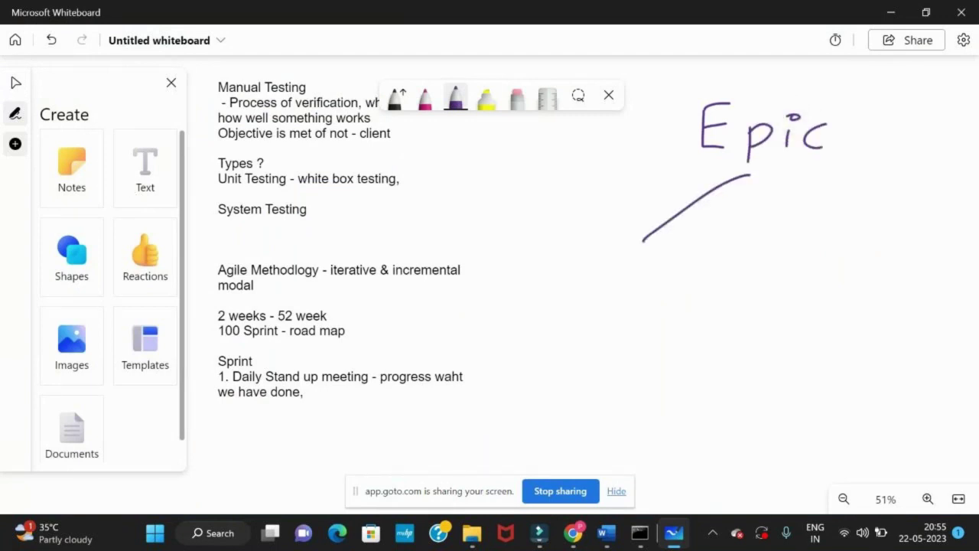
key(ctrl+z)
click(395, 97)
mouse_move(737, 161)
mouse_down()
mouse_move(629, 260)
mouse_move(725, 212)
mouse_move(699, 266)
mouse_up()
mouse_move(741, 168)
mouse_down()
mouse_move(766, 254)
mouse_move(780, 214)
mouse_move(809, 253)
mouse_move(849, 239)
mouse_up()
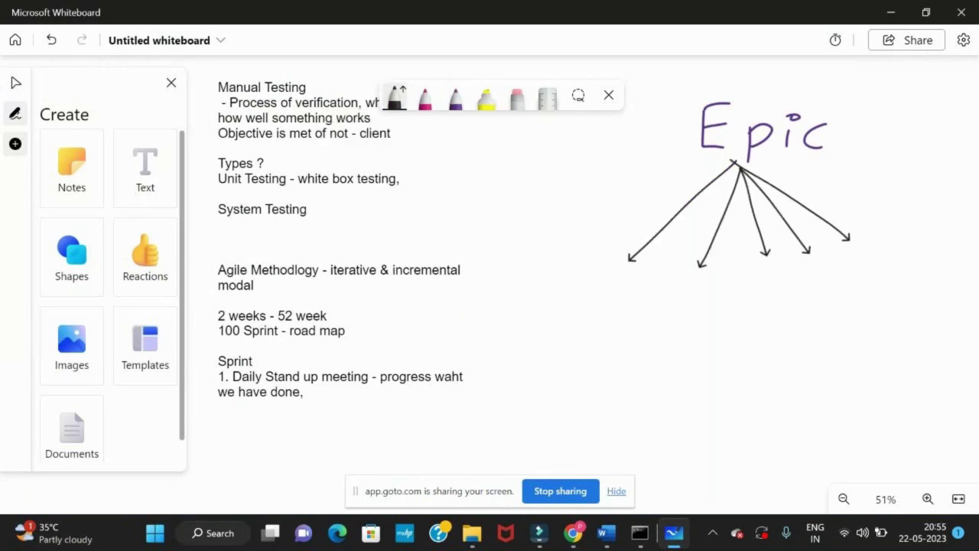
Add a text label reading "Story / requirement" on two lines beneath the leftmost arrow.
click(596, 292)
text(Story)
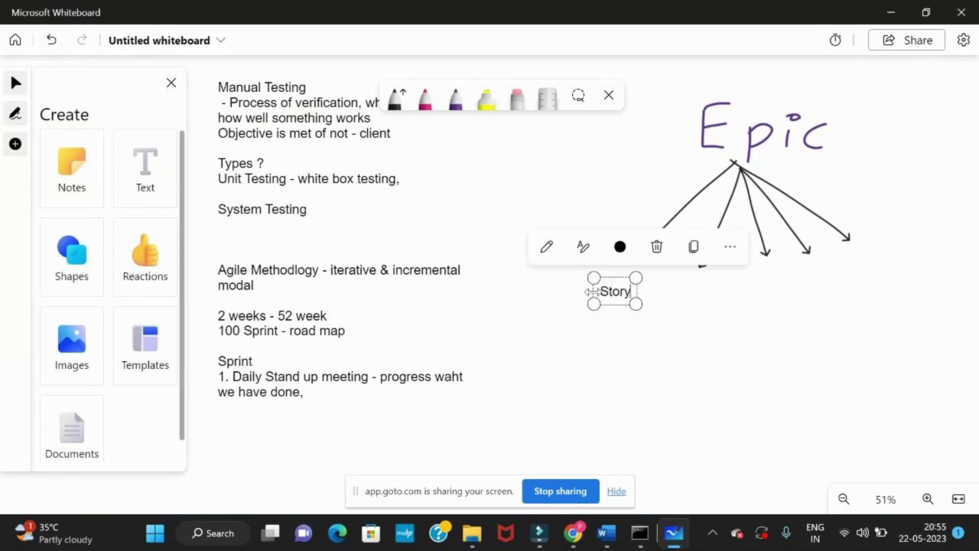
key(Return)
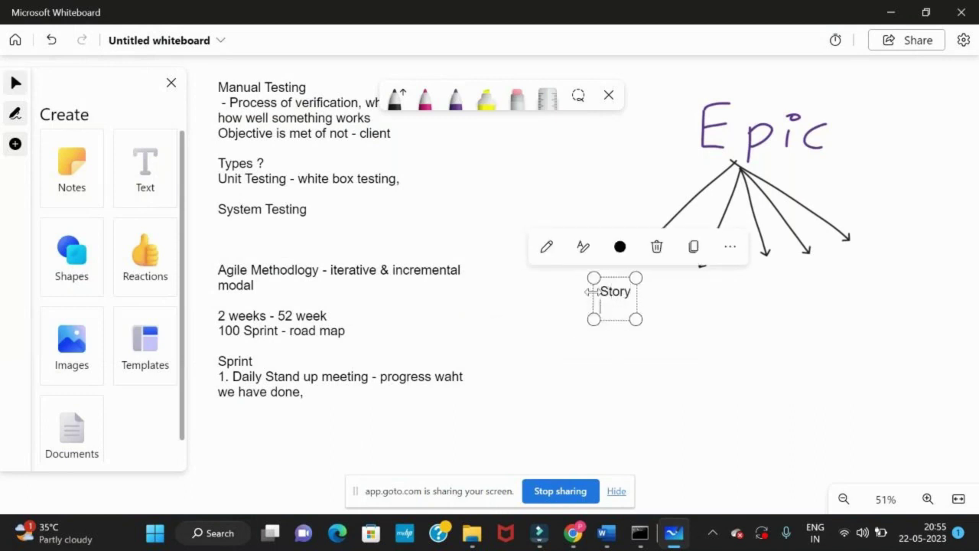
text(require)
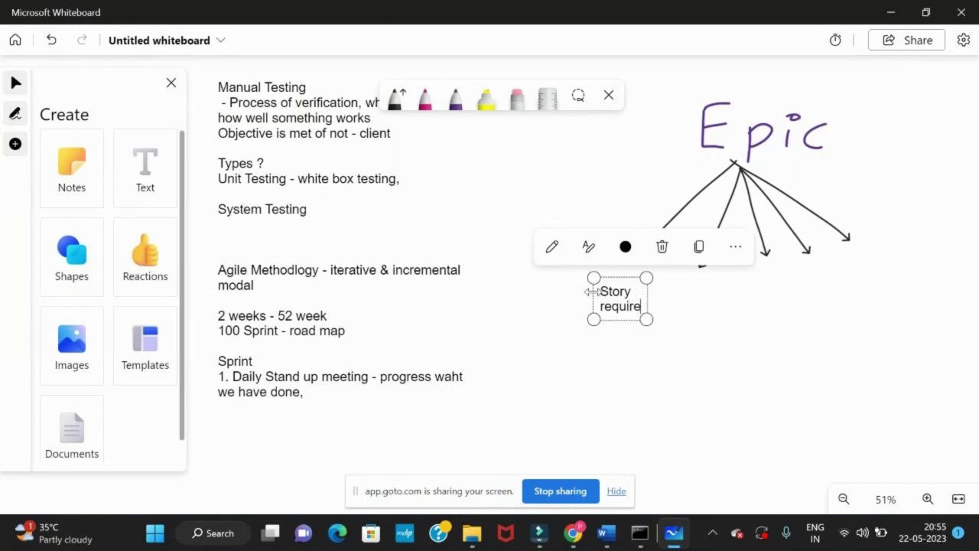
text(ment)
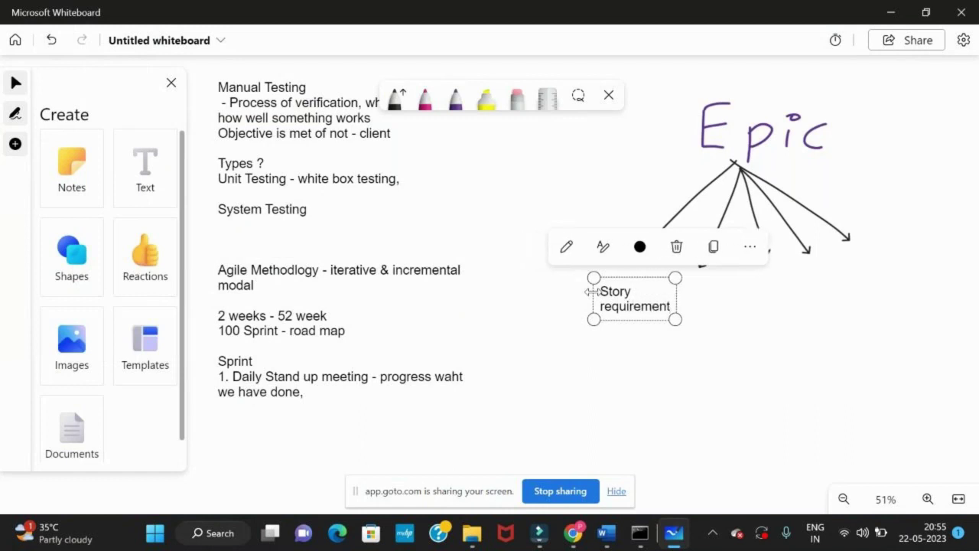
click(644, 296)
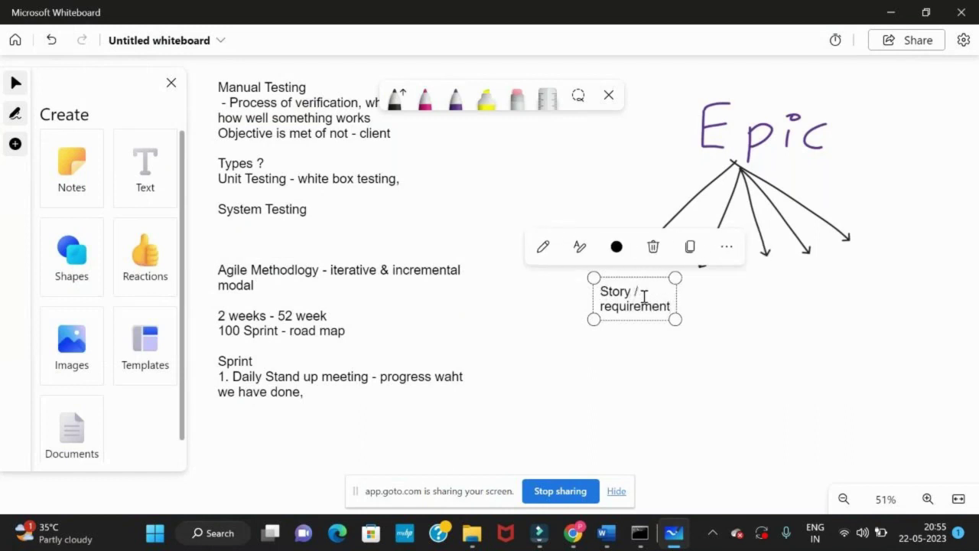
Switch back to Jira and discard the unsaved Epic issue.
key(alt+Tab)
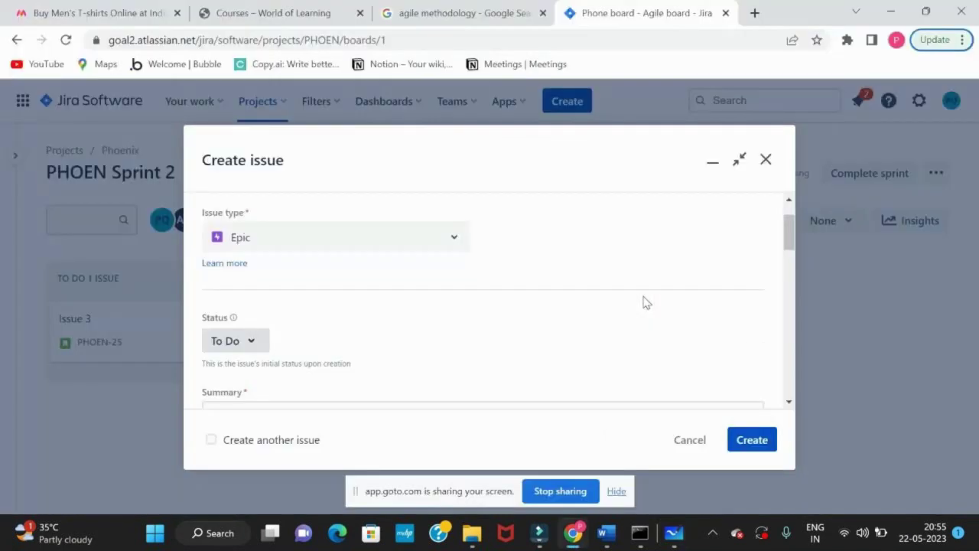
click(764, 163)
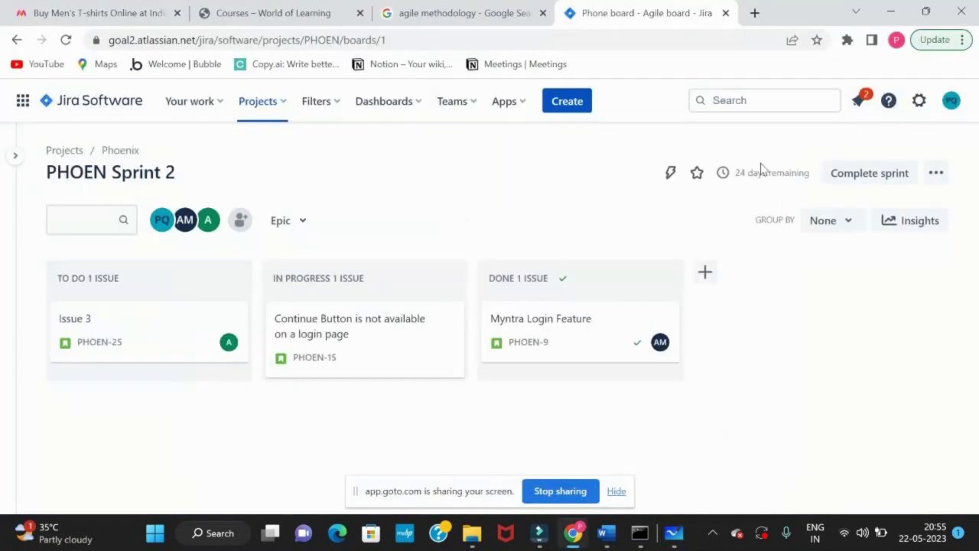
Open Issue 3 (PHOEN-25) from the To Do column in its own browser tab and dismiss the upgrade announcement.
click(88, 344)
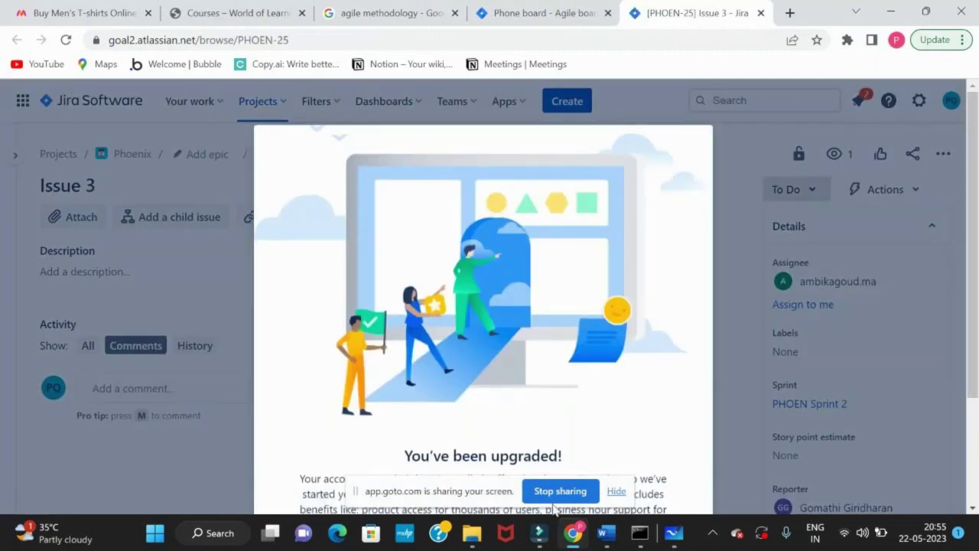
click(616, 490)
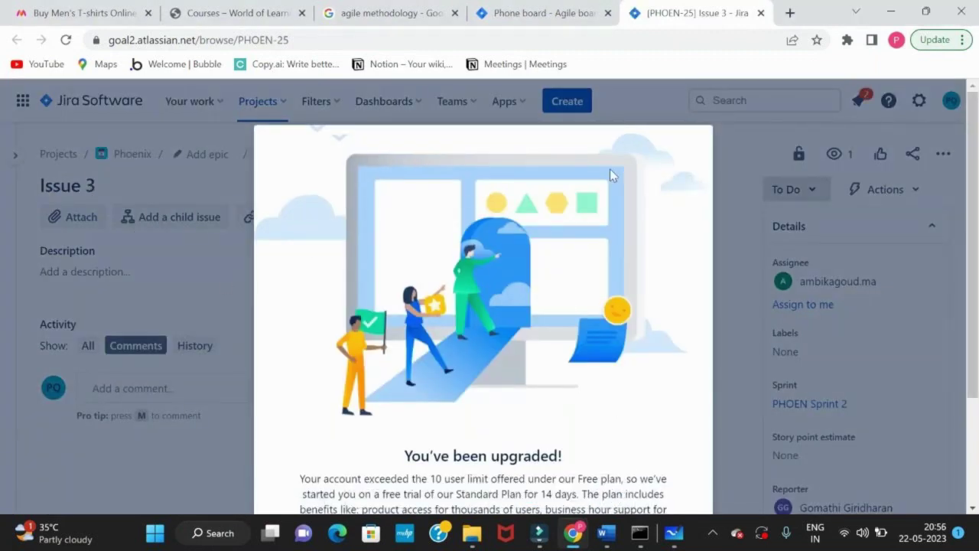
scroll(610, 176, down, 2)
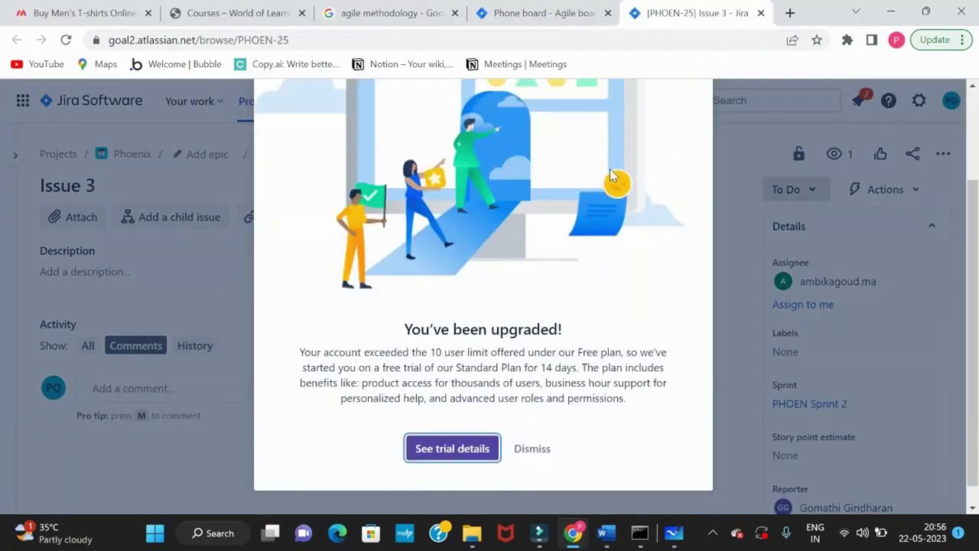
click(532, 448)
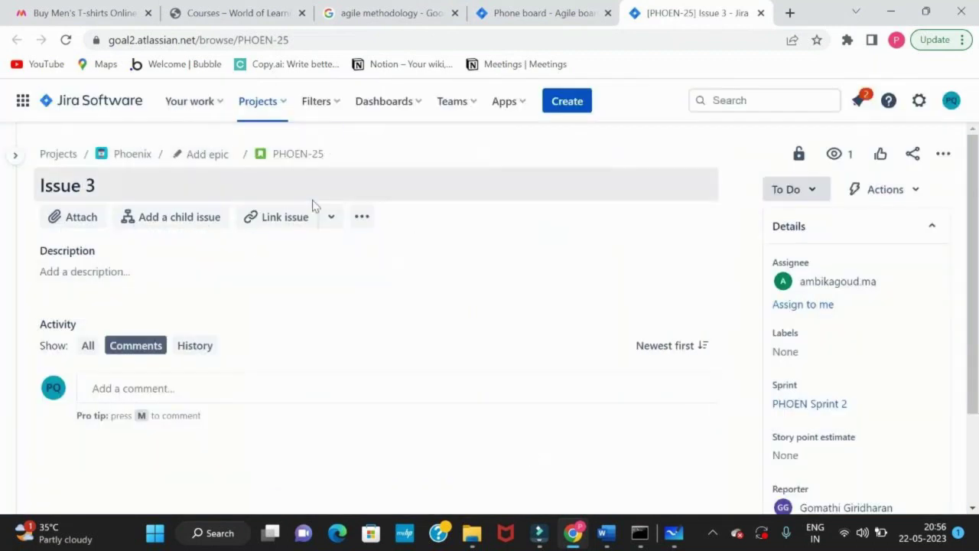
Start a new issue in the Phoenix (PHOEN) project and set its issue type to Story.
click(567, 103)
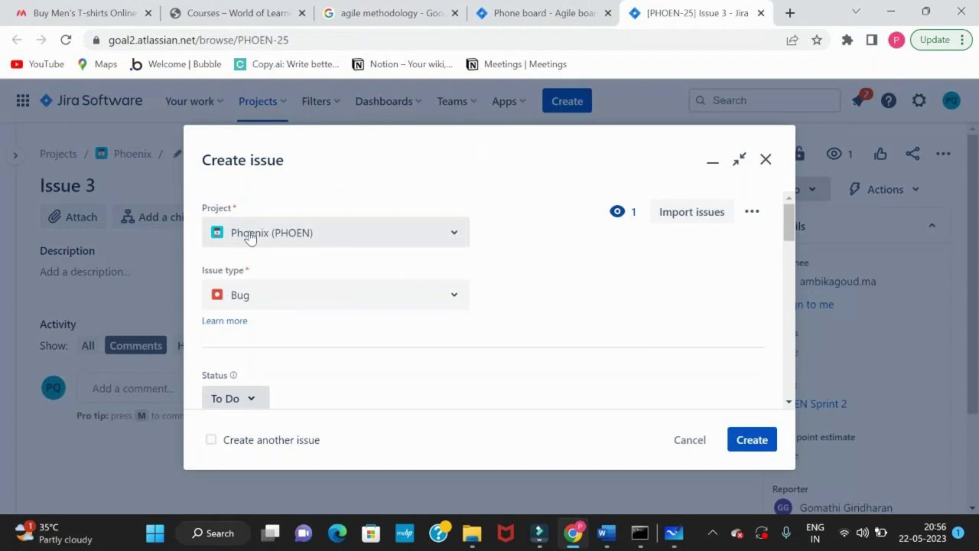
click(250, 236)
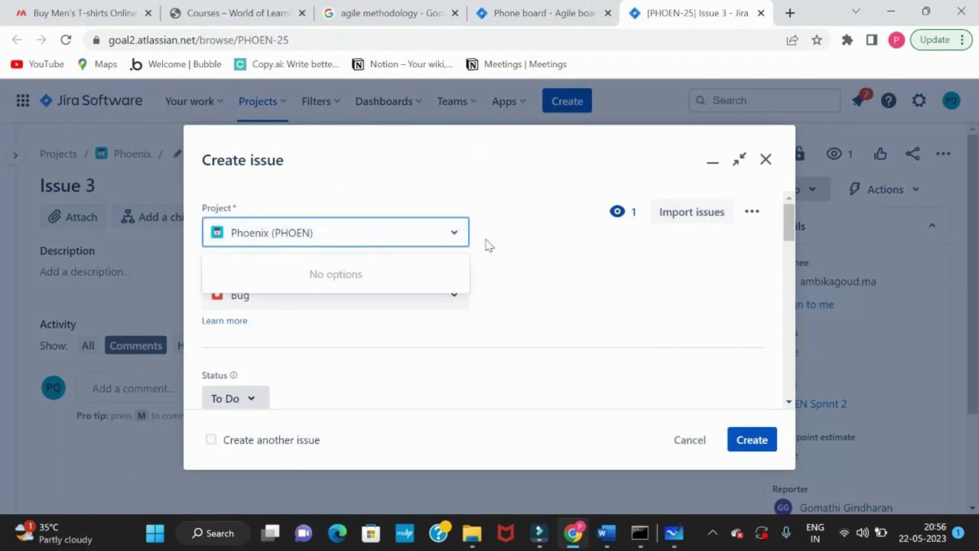
click(516, 249)
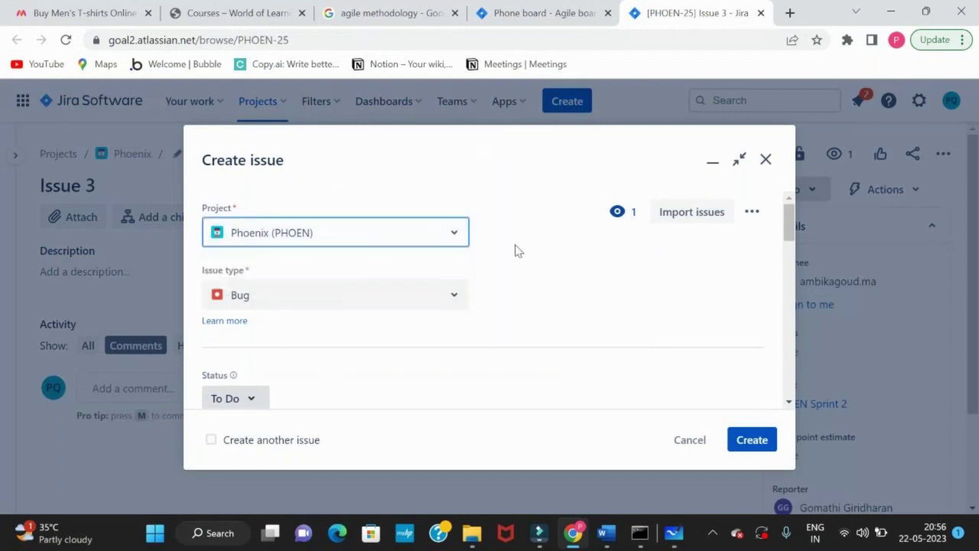
click(359, 298)
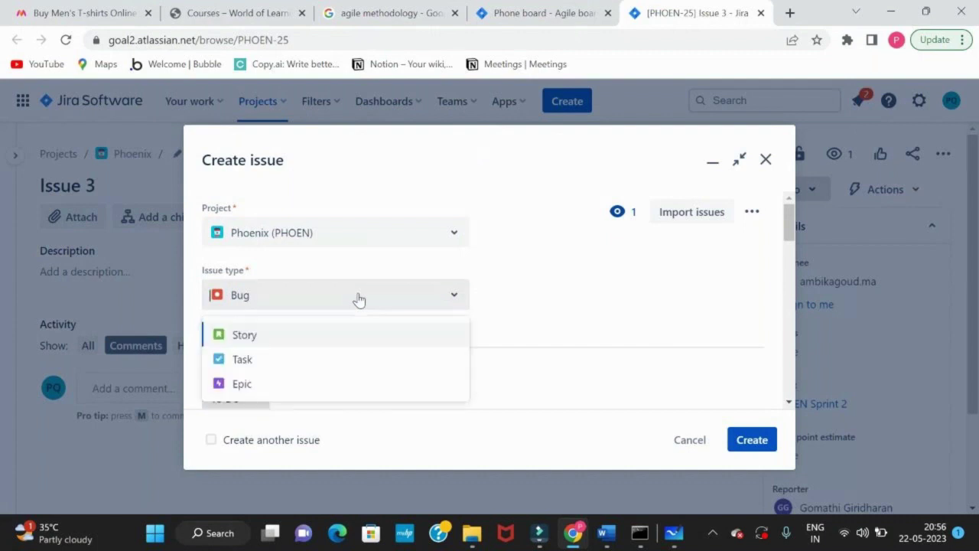
click(333, 337)
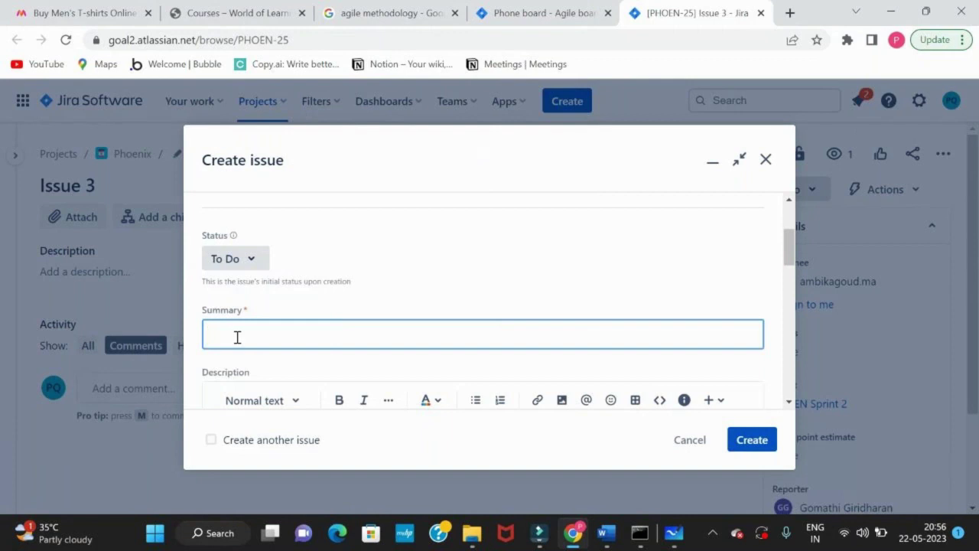
Enter "feature payment module with option for payment as credit card, debit card, UPI pay" as the story's summary.
text(feature payment)
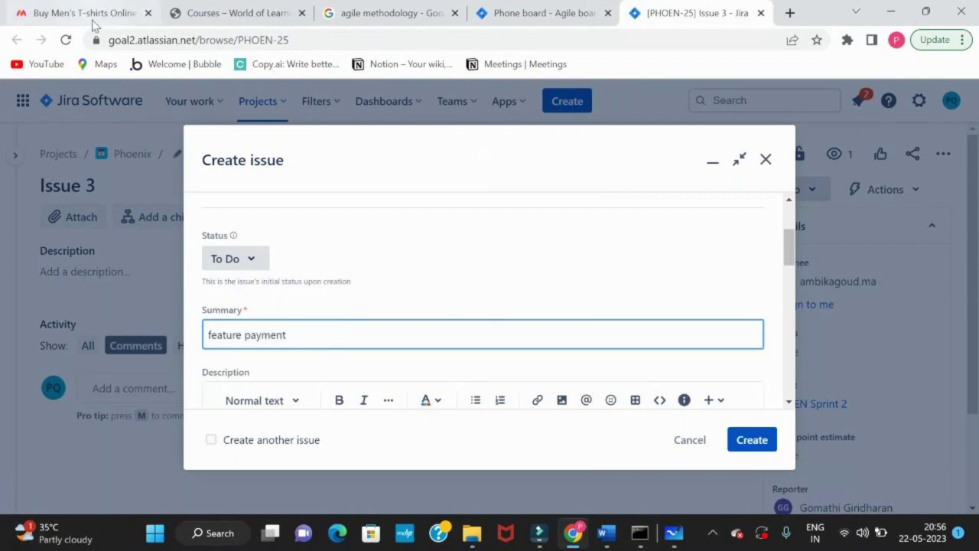
click(92, 21)
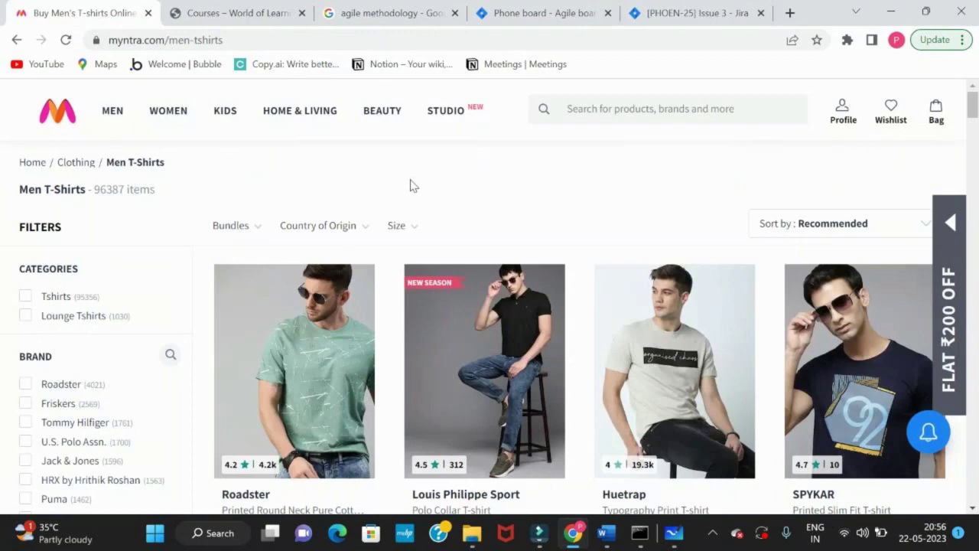
click(685, 13)
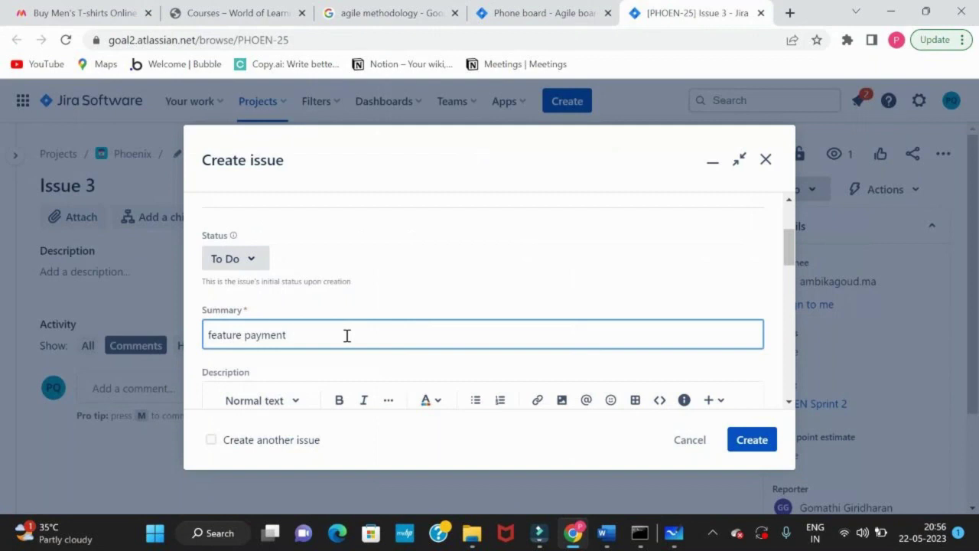
text(module with option for pay)
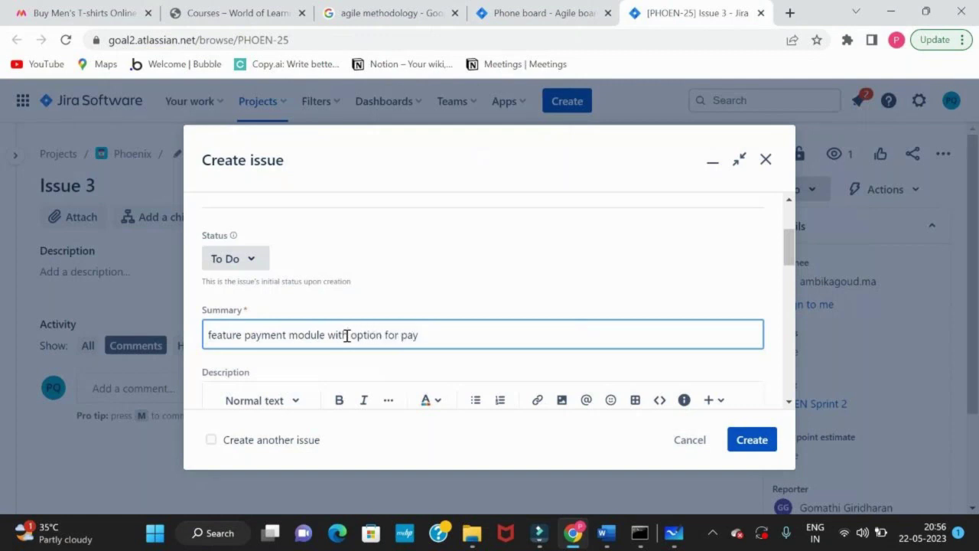
text(ment as credit card, d)
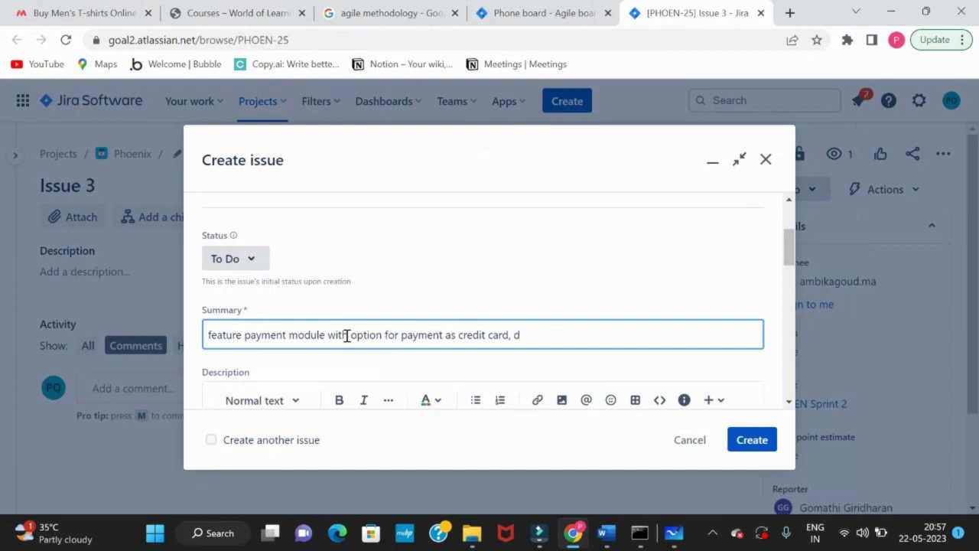
text(ebit card, UPI pay)
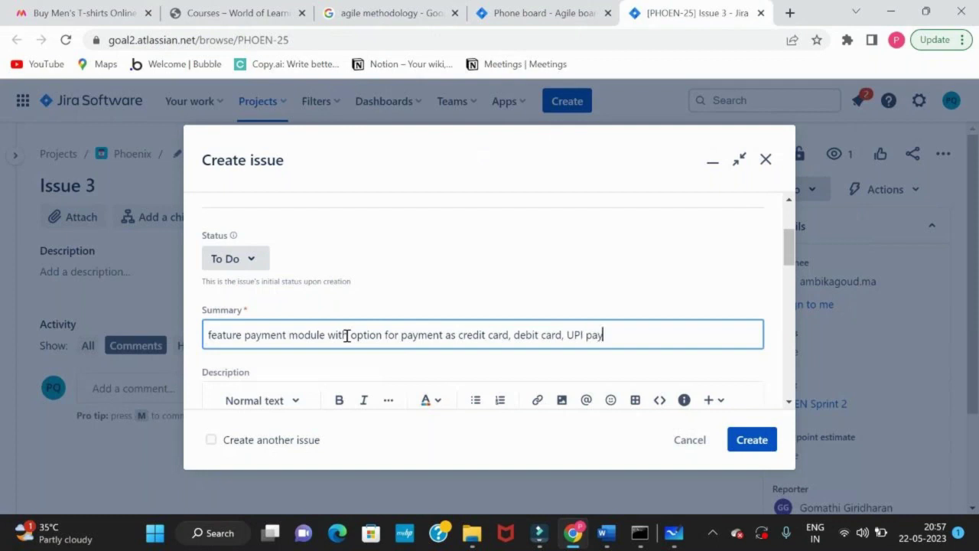
scroll(347, 335, down, 2)
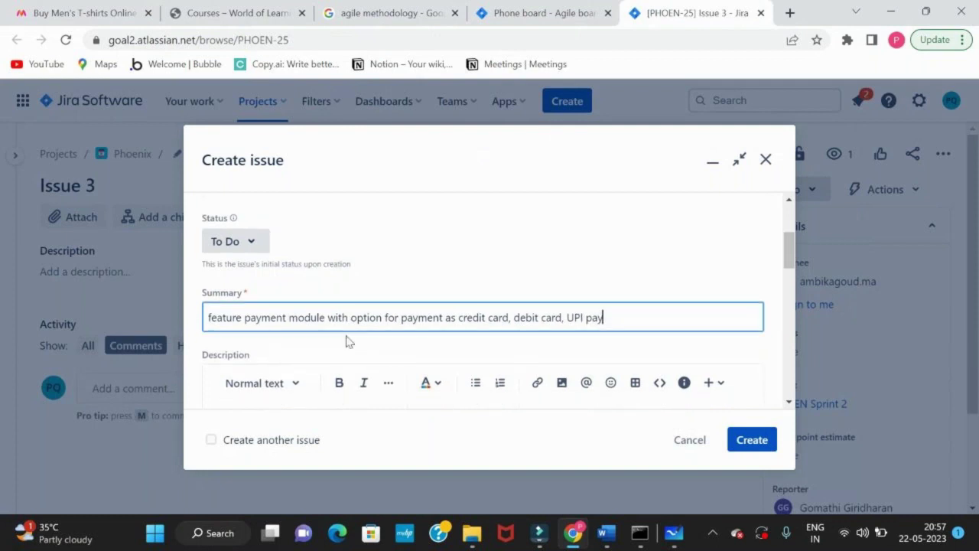
scroll(346, 341, down, 1)
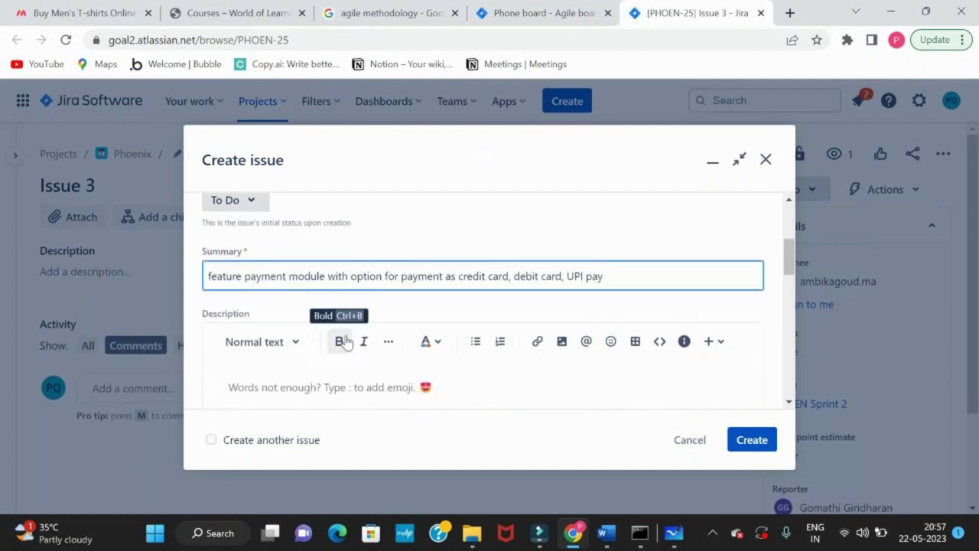
double_click(464, 276)
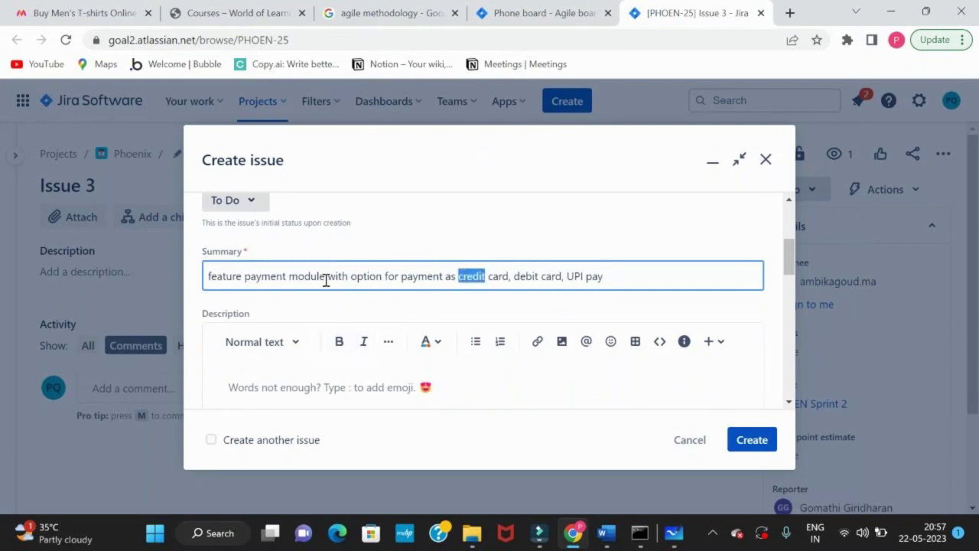
Copy the story's summary text and paste it into the description as its first line.
click(217, 277)
drag(217, 277, 595, 282)
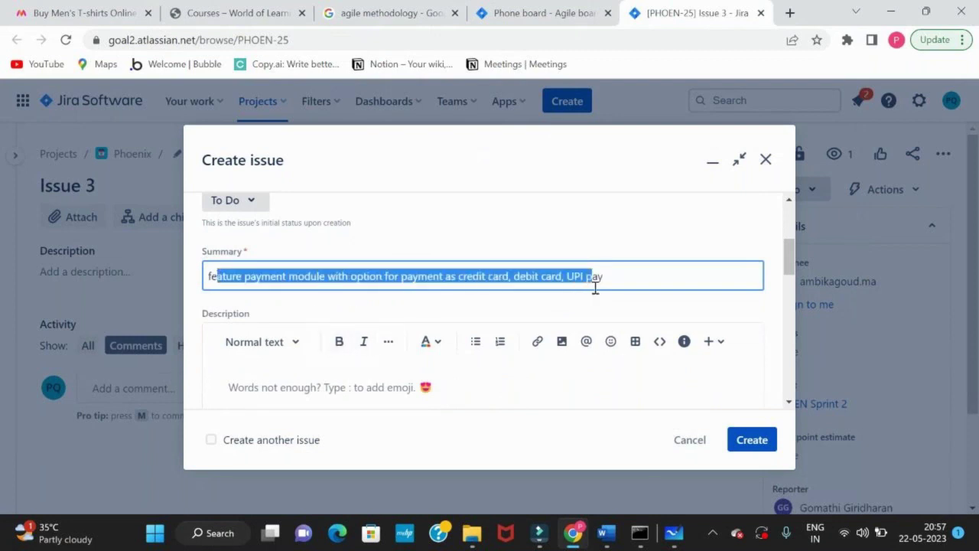
scroll(594, 285, down, 4)
click(292, 315)
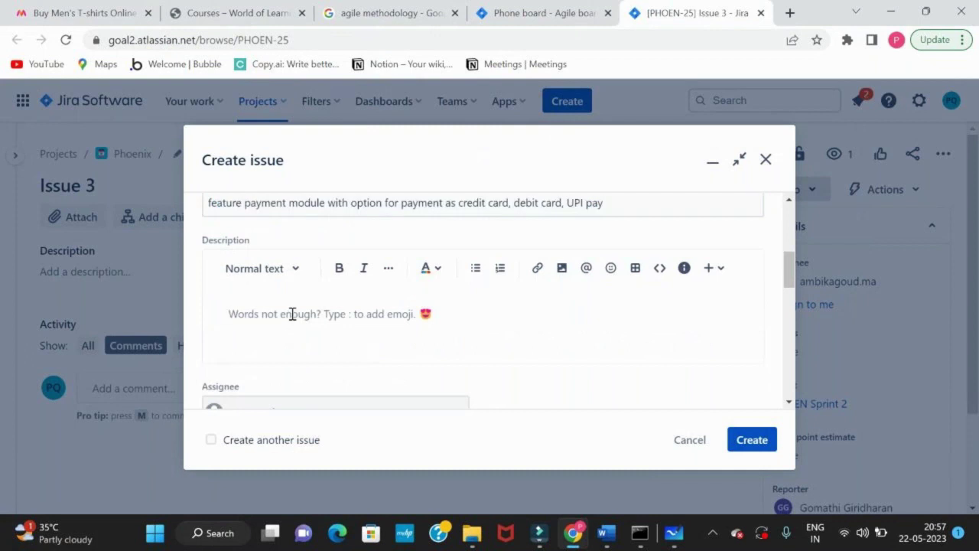
click(636, 207)
key(ctrl+a)
key(ctrl+c)
click(417, 321)
key(ctrl+v)
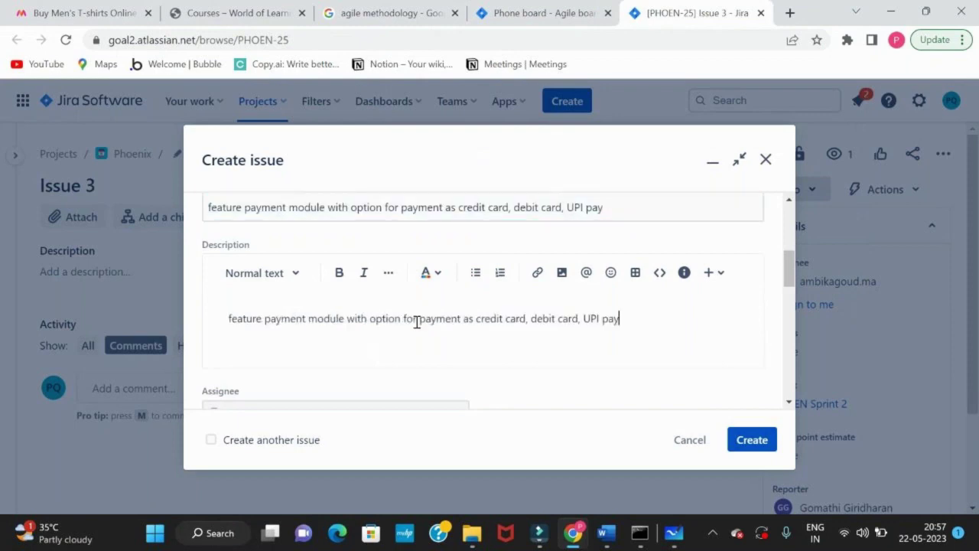
Add the line "as a user, user can select payment and option and complete" to the description.
key(Return)
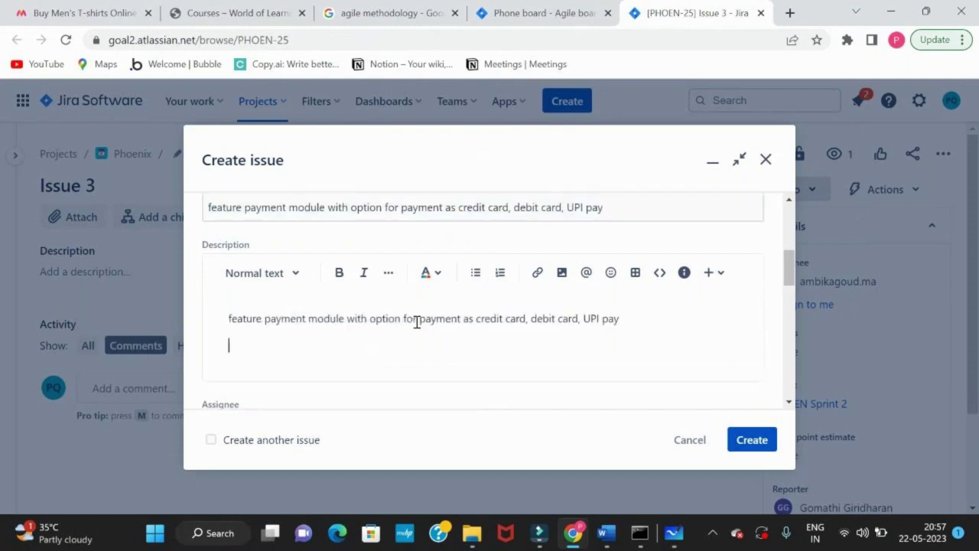
text(as a user, user can )
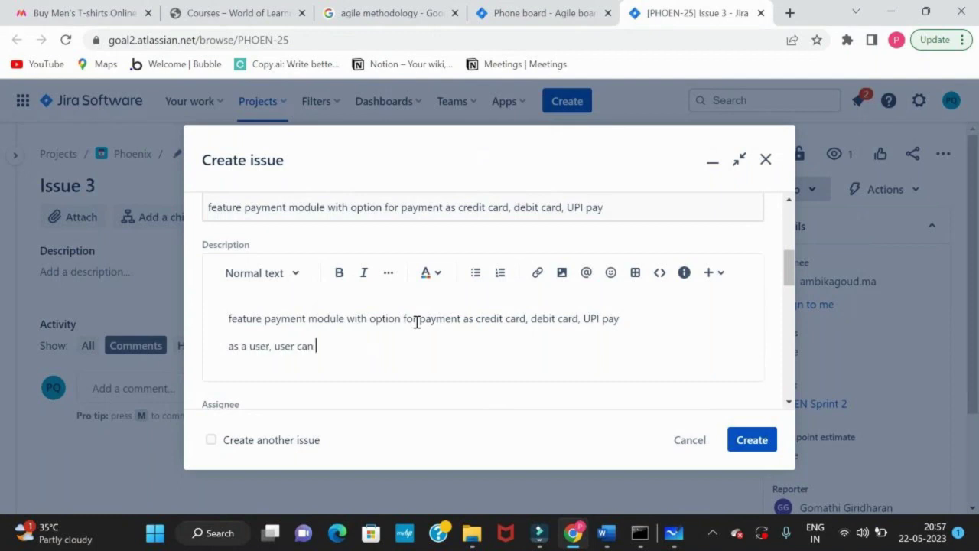
text(select payment and )
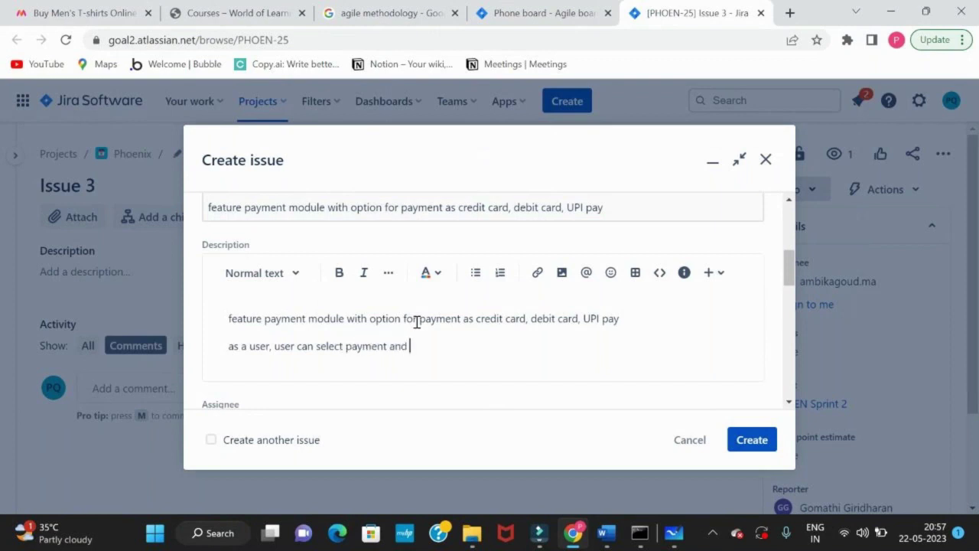
text(option sea)
key(BackSpace)
key(BackSpace)
text(anc cm)
key(BackSpace)
text(omplete)
key(BackSpace)
key(BackSpace)
text(te)
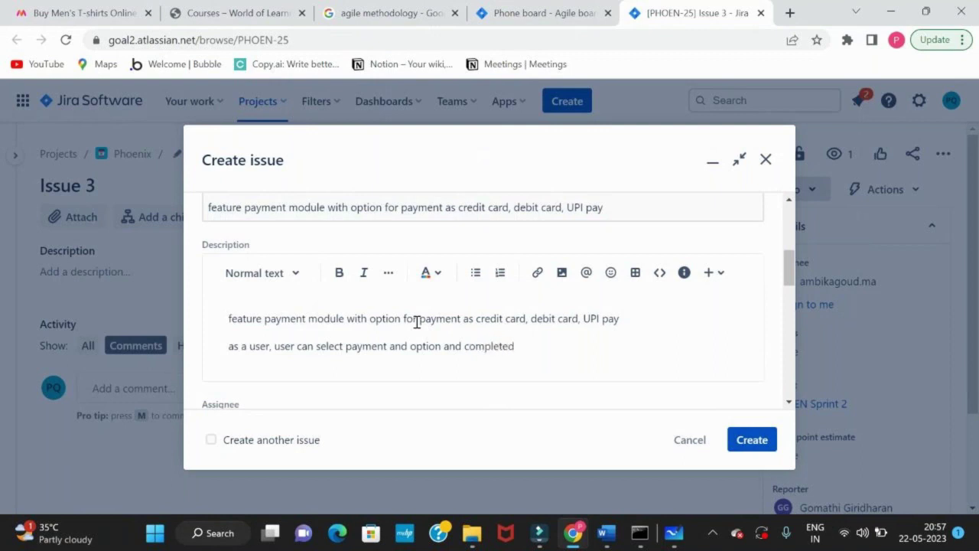
Add a further description line reading "as a user, user can view below options".
key(Return)
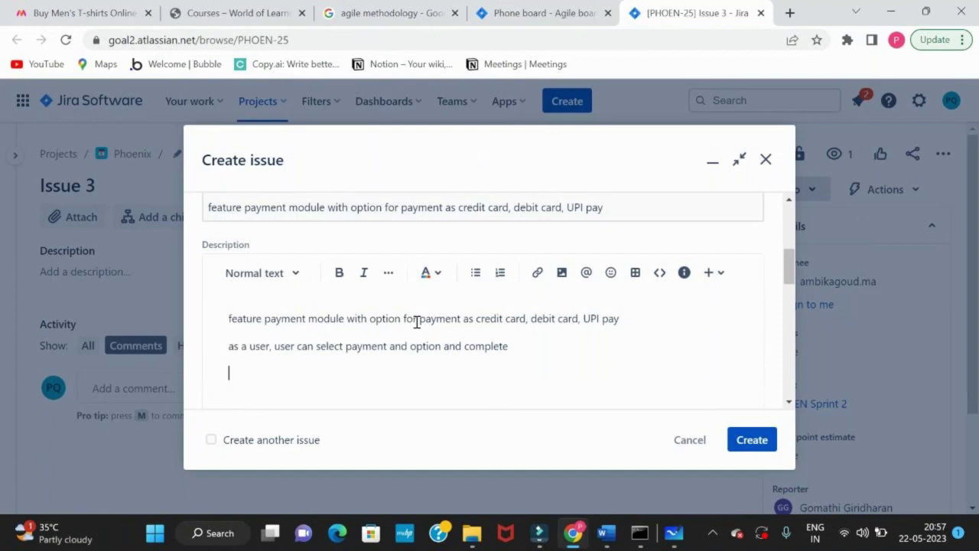
text(complete as a user)
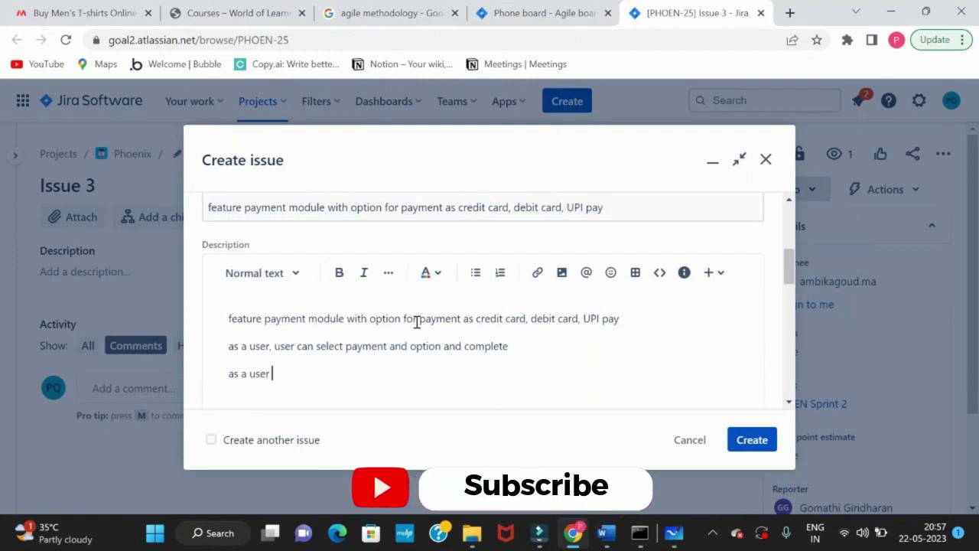
key(BackSpace)
text(, user can view below options)
Add a numbered list to the end of the description with the items Credit card, Debit card and UPI pay.
key(Return)
text(1)
text(. cred)
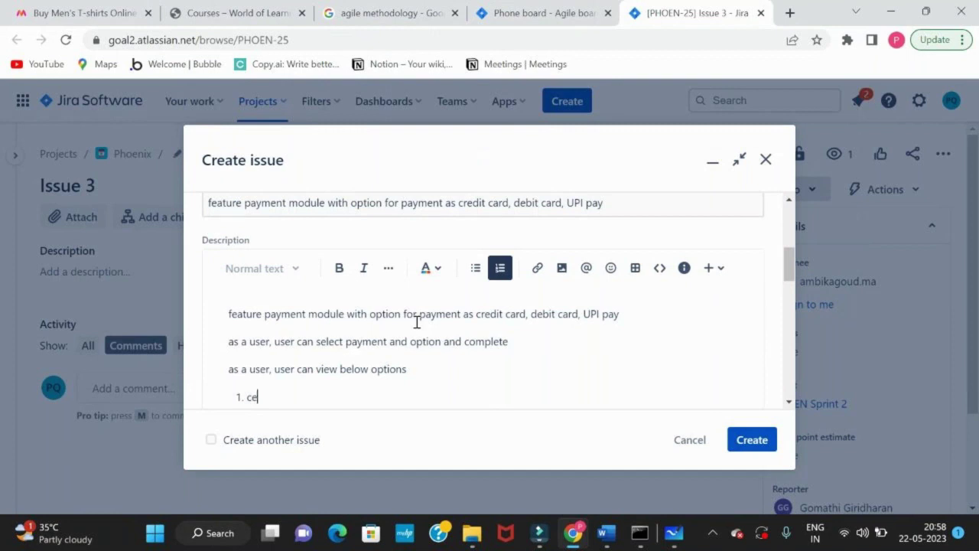
text(it card)
key(Return)
text(ebit)
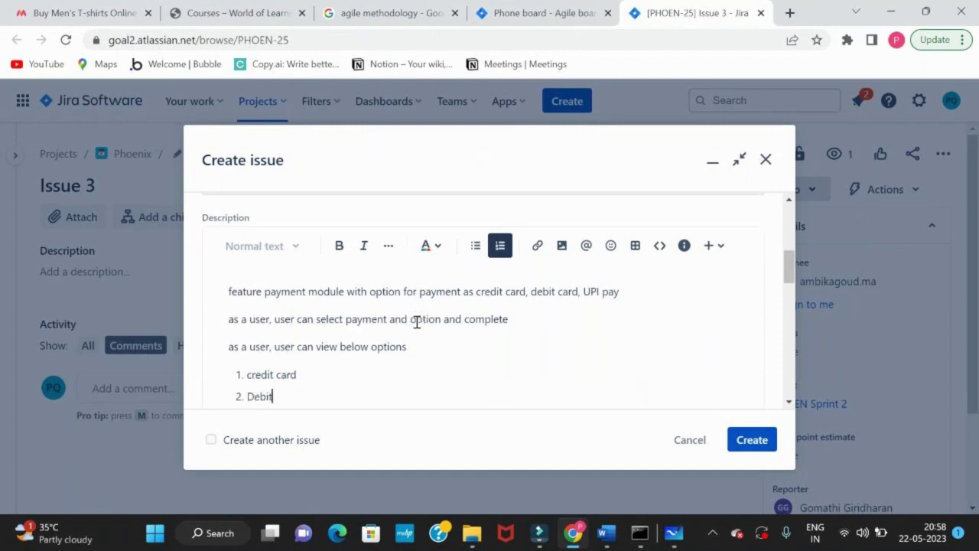
text( card)
key(Return)
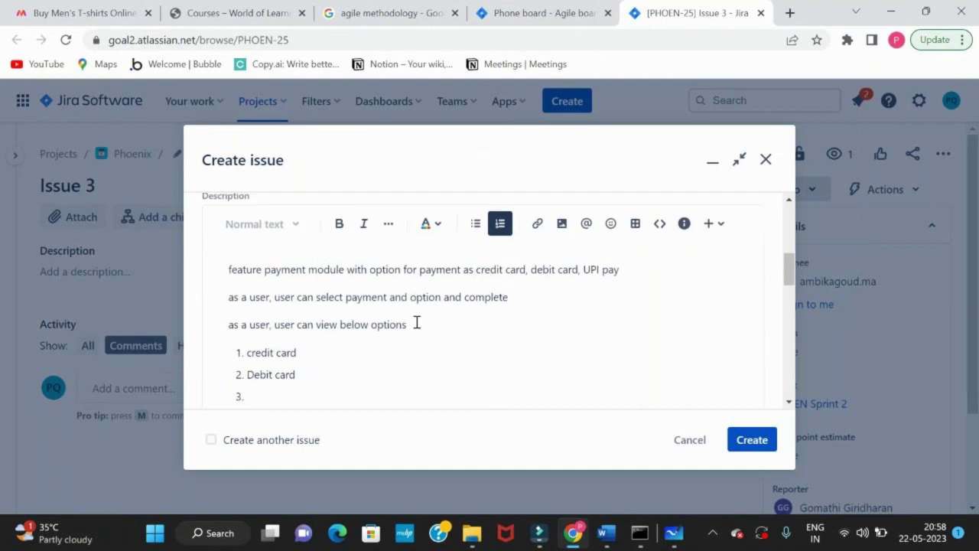
text(UPI pay)
click(251, 349)
key(BackSpace)
text(C)
Assign the story to a project team member instead of the automatic assignee.
scroll(251, 348, down, 1)
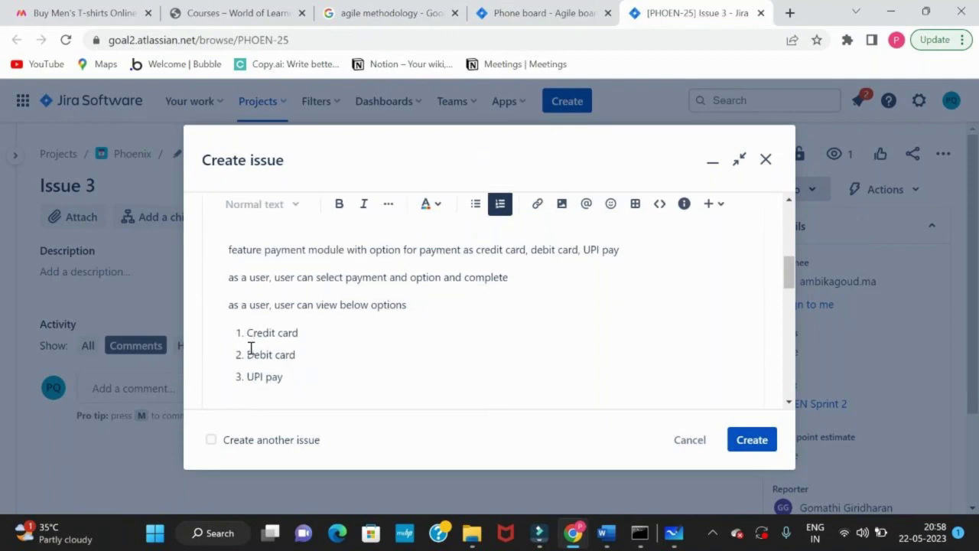
scroll(241, 325, down, 1)
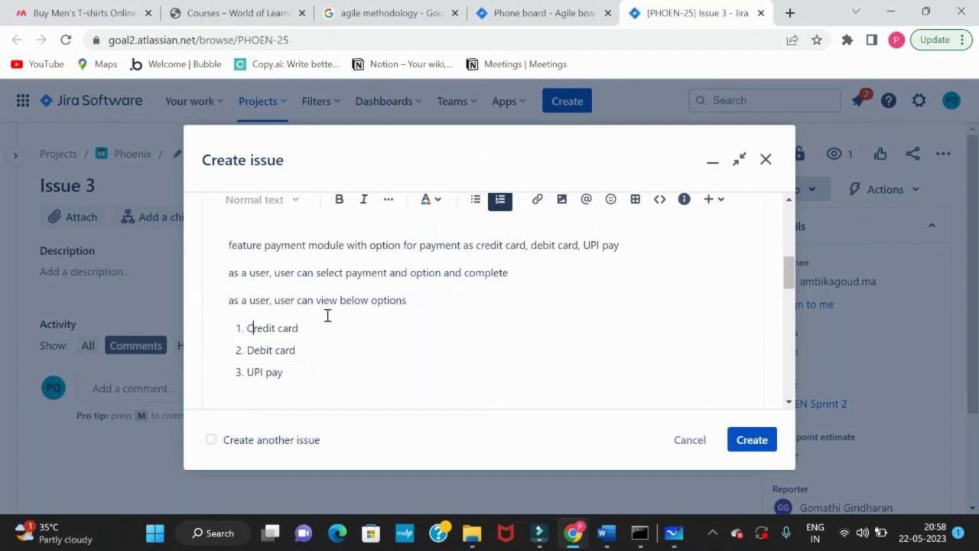
scroll(327, 315, down, 5)
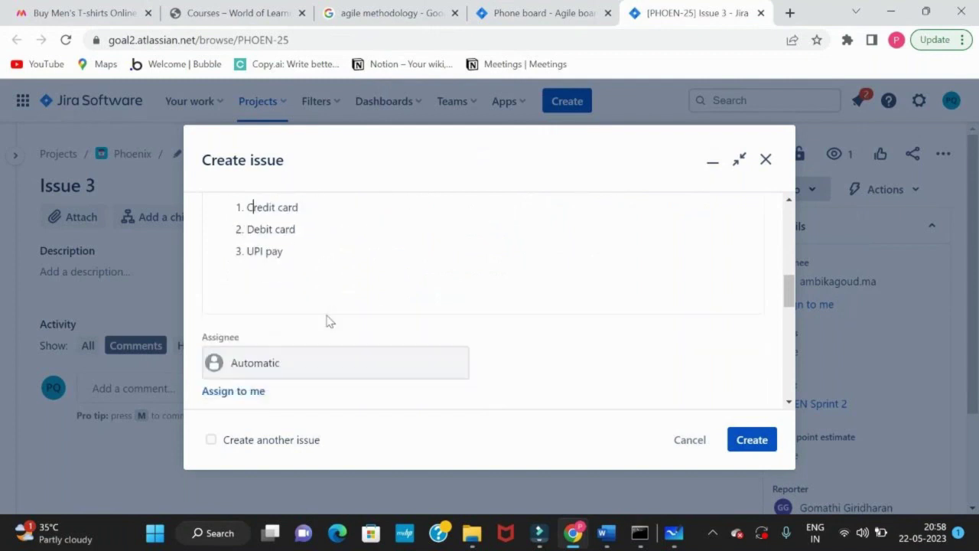
scroll(328, 322, down, 3)
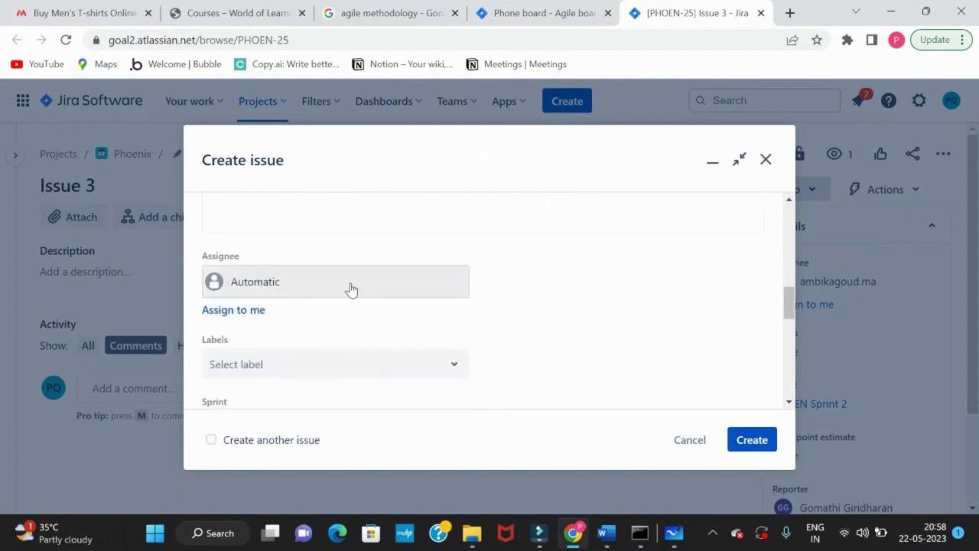
click(351, 289)
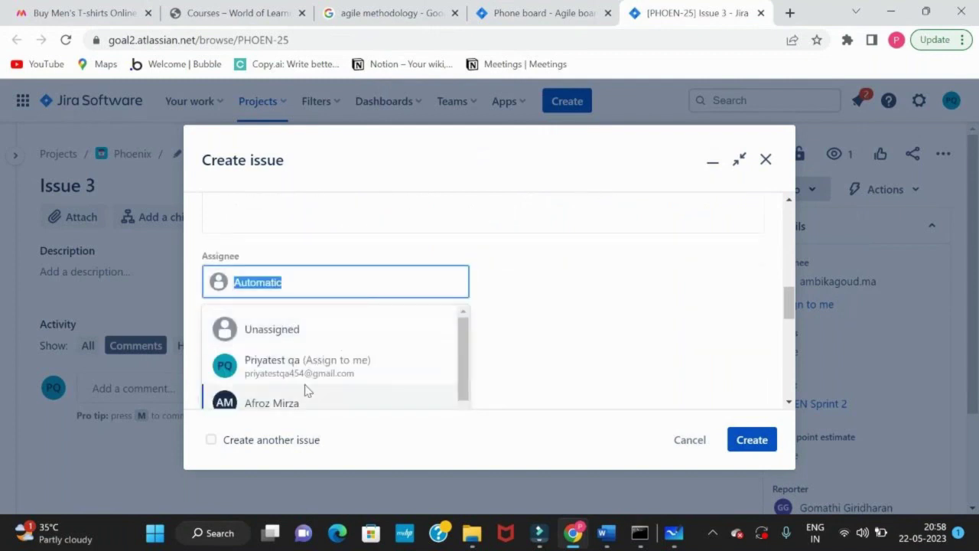
scroll(306, 386, down, 2)
scroll(306, 389, down, 1)
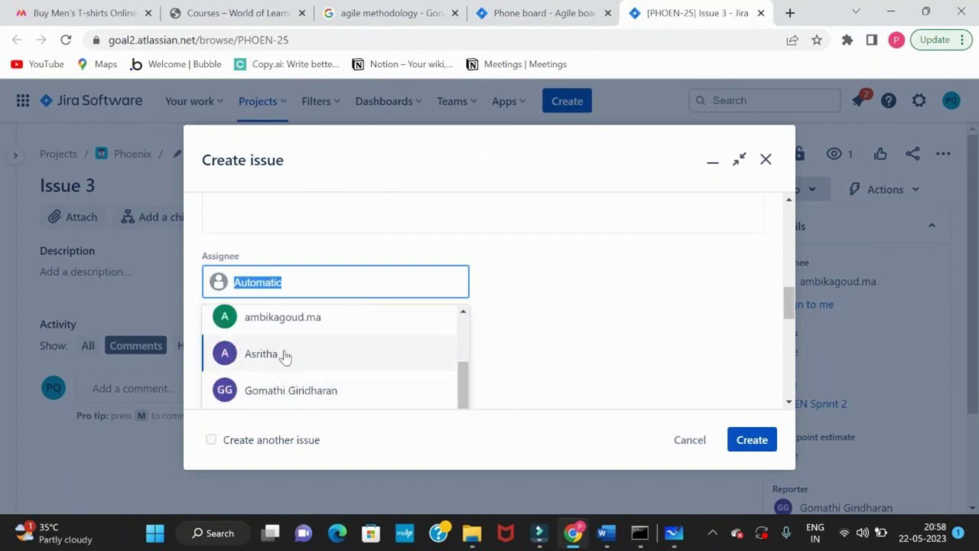
scroll(321, 364, down, 3)
scroll(321, 375, down, 1)
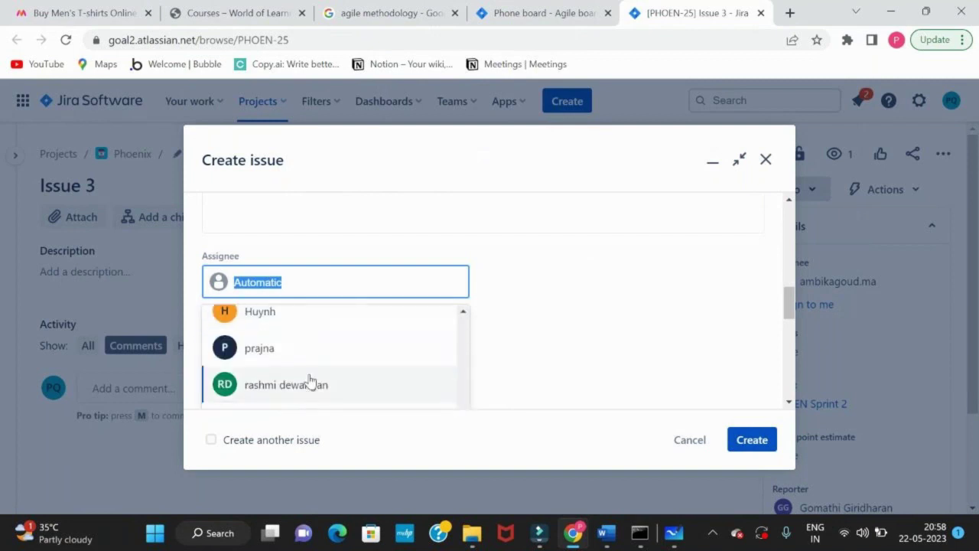
click(294, 362)
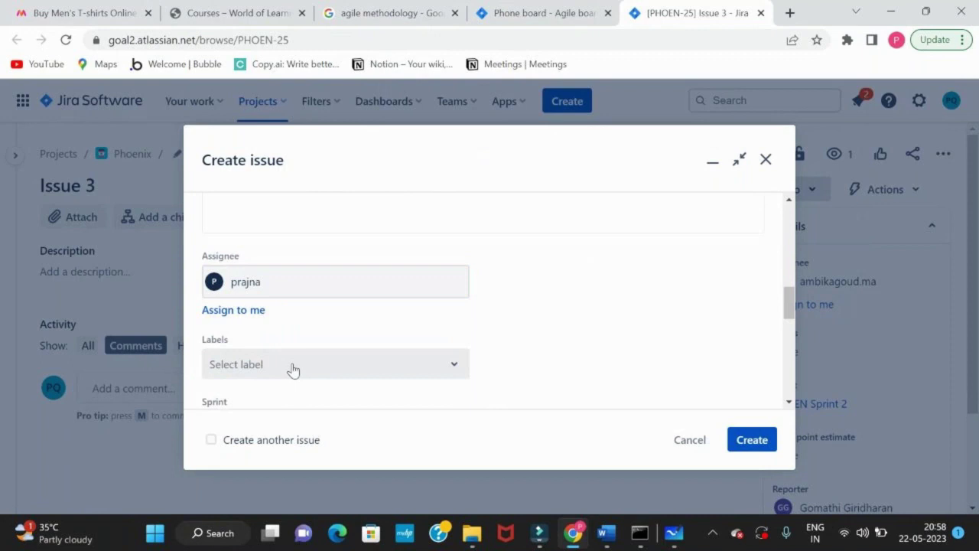
Set the story's sprint to PHOEN Sprint 2 and its story point estimate to 5.
scroll(524, 311, down, 2)
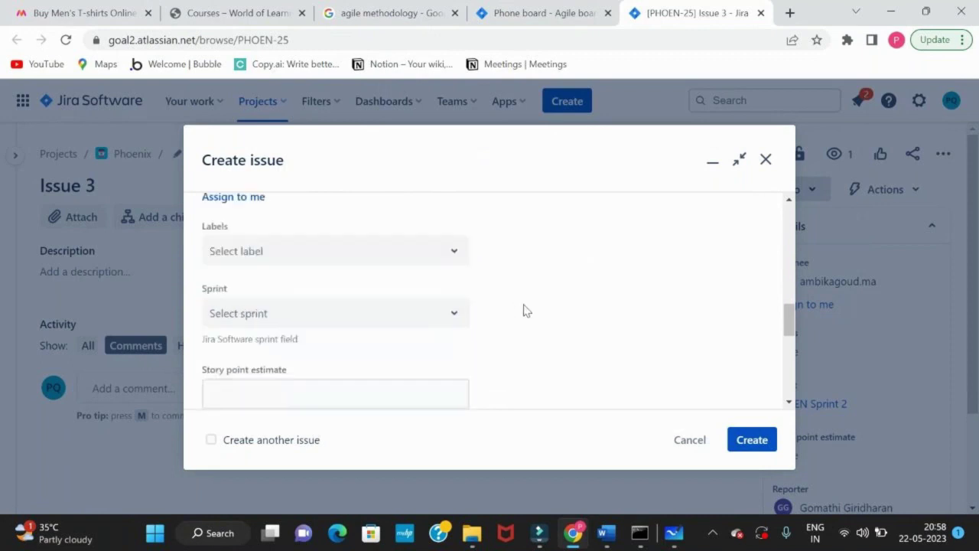
click(376, 321)
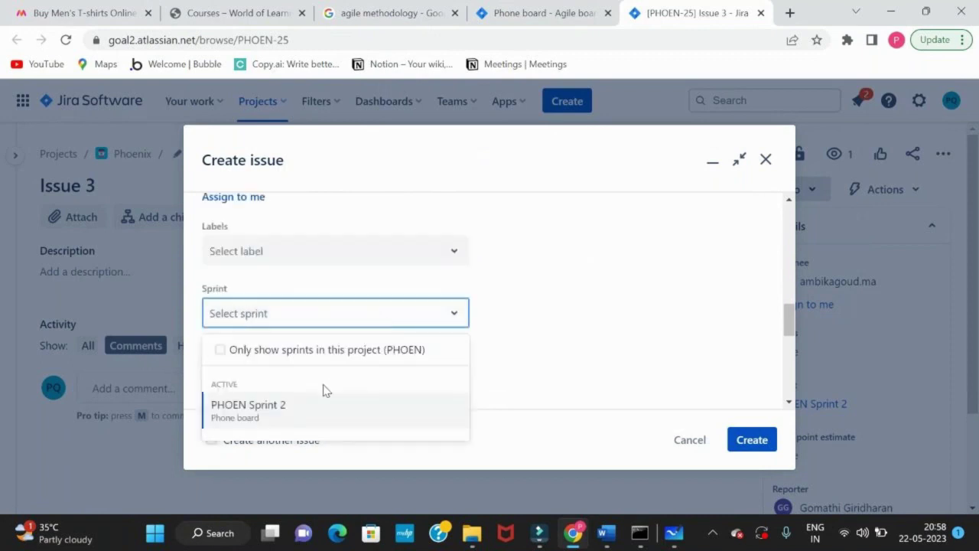
click(279, 412)
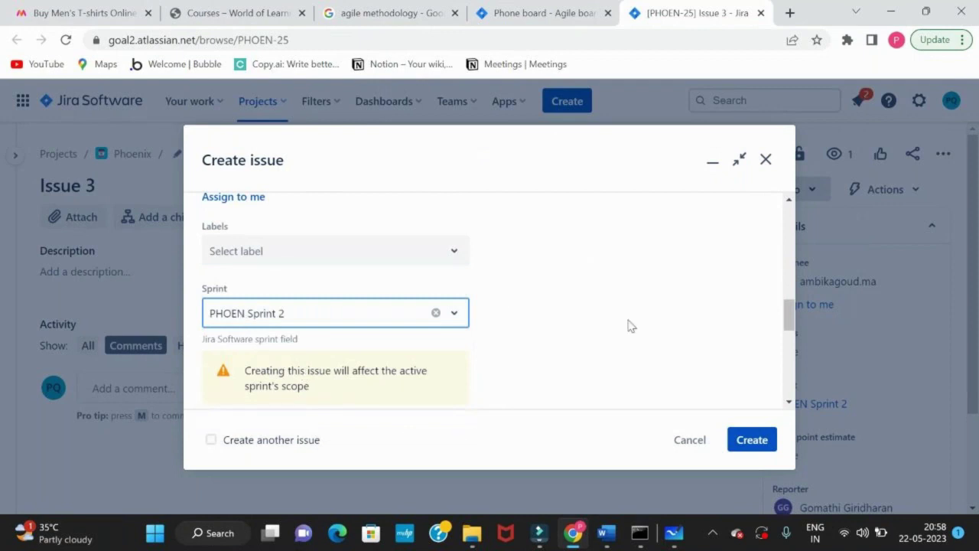
scroll(627, 327, down, 5)
click(267, 248)
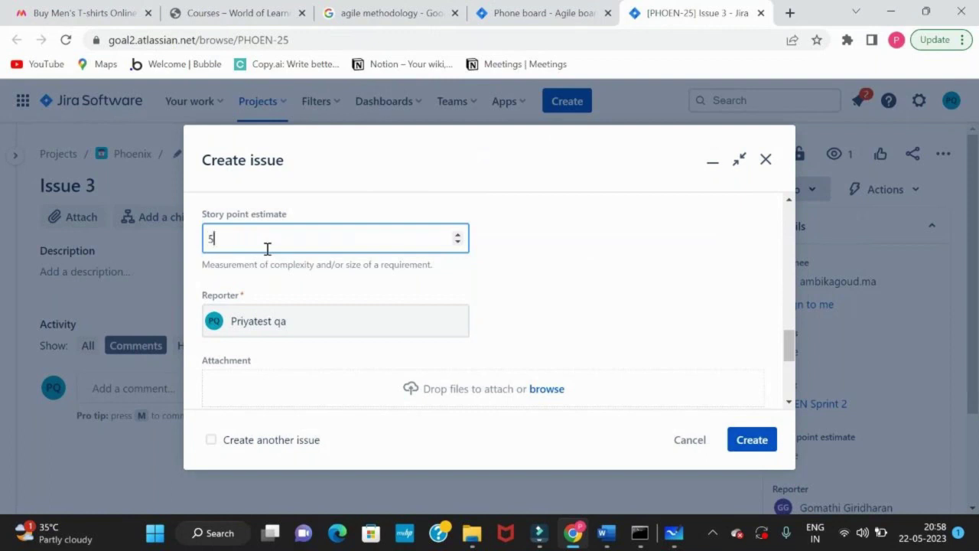
click(634, 255)
Check the remaining fields, create the payment module story and open the created issue.
scroll(633, 255, down, 1)
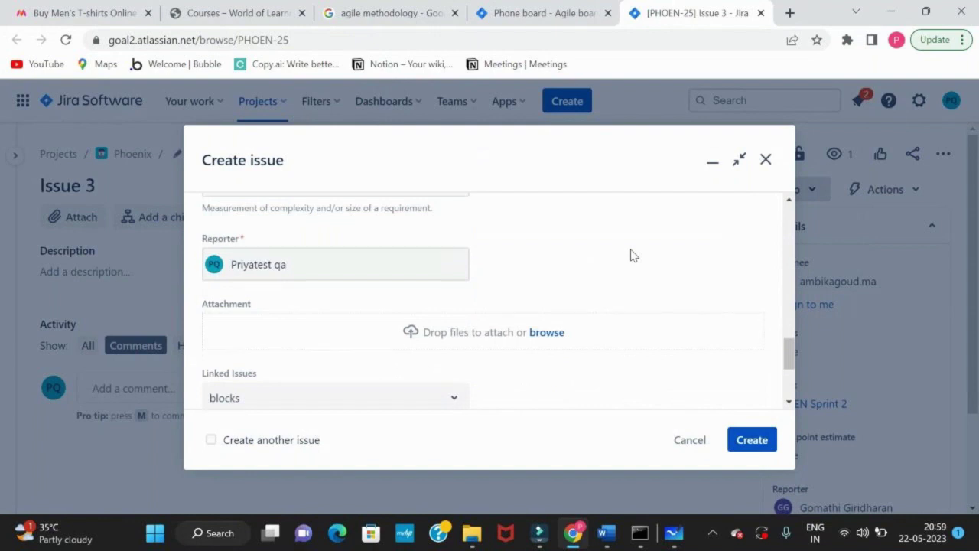
scroll(634, 256, down, 1)
scroll(634, 256, up, 2)
scroll(634, 255, down, 1)
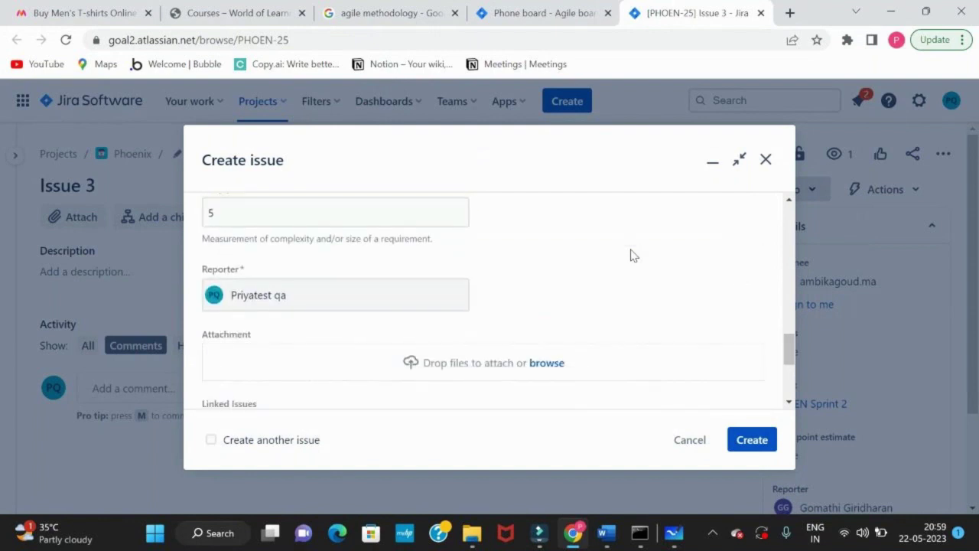
scroll(633, 255, down, 2)
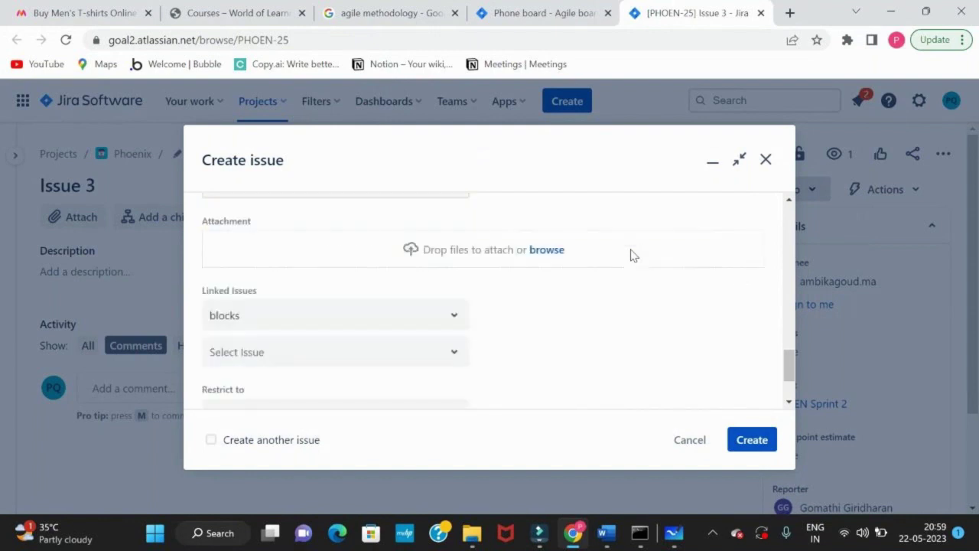
click(753, 441)
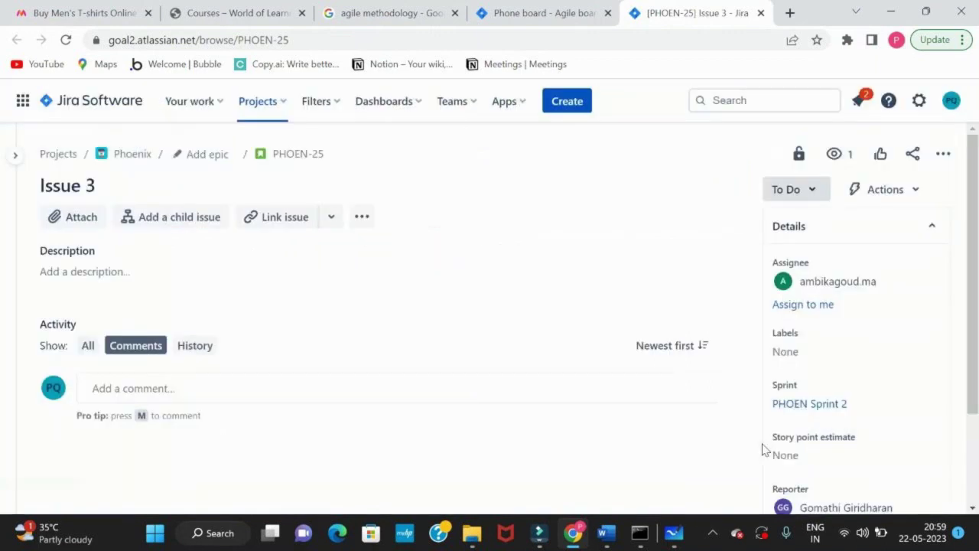
click(127, 457)
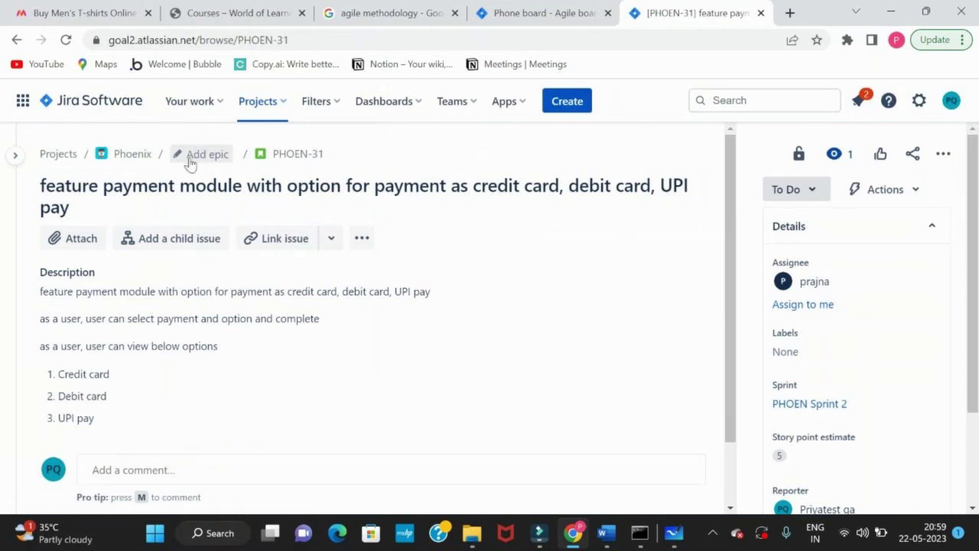
Start another new issue and set its issue type to Epic.
click(565, 103)
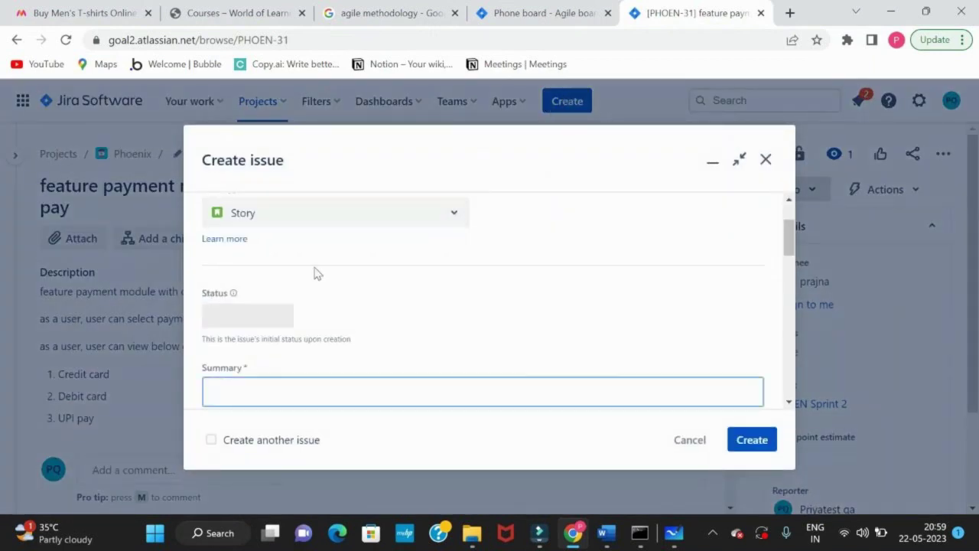
click(360, 218)
click(306, 303)
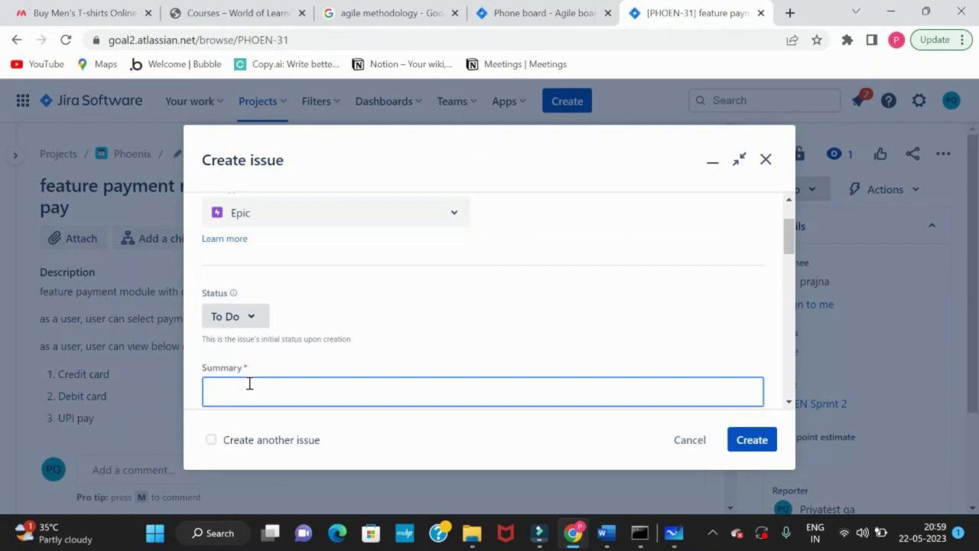
Begin the epic's summary with the text "Online Shoo".
text(M)
key(BackSpace)
text(Online Shooping si)
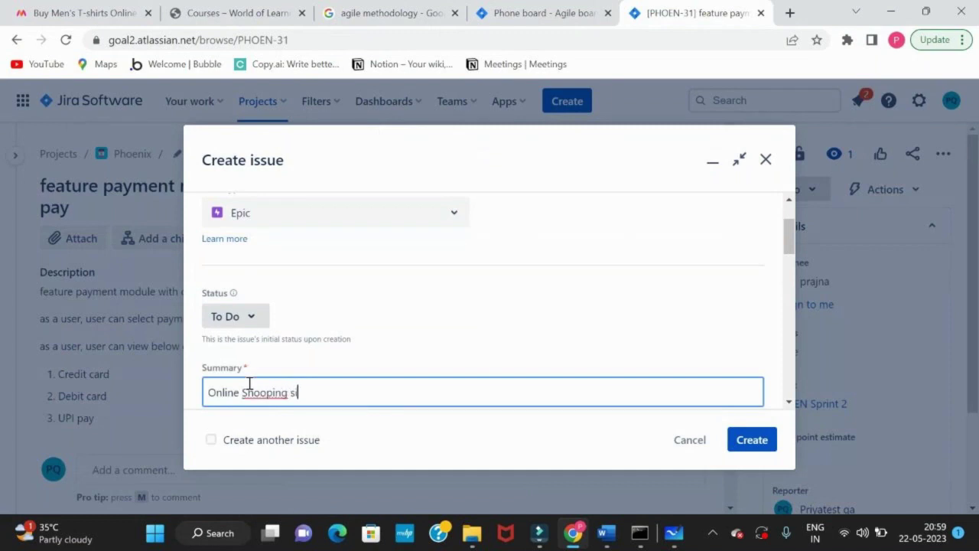
key(BackSpace)
key(BackSpace)
key(BackSpace)
key(BackSpace)
Look up the web address of the Myntra men's T-shirts page and return to the epic form in Jira.
click(94, 13)
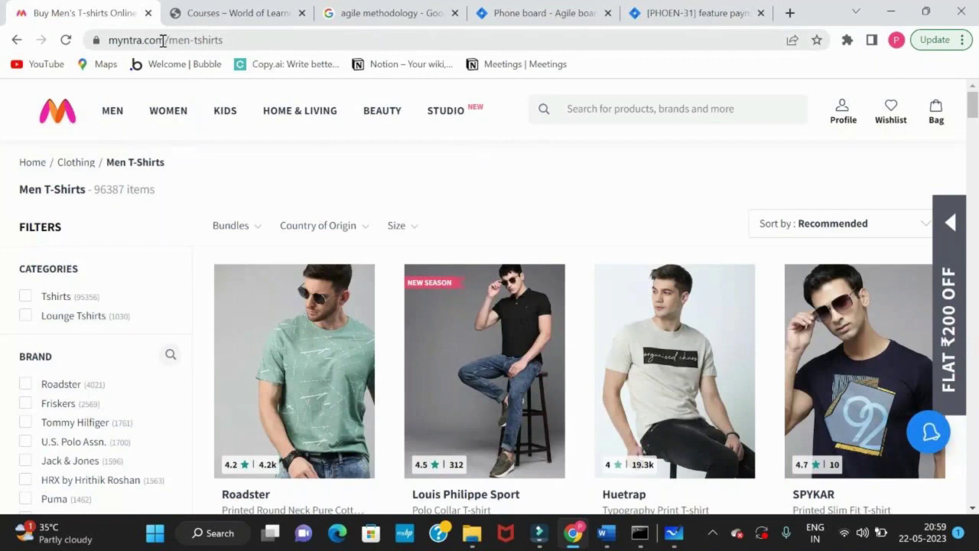
click(163, 42)
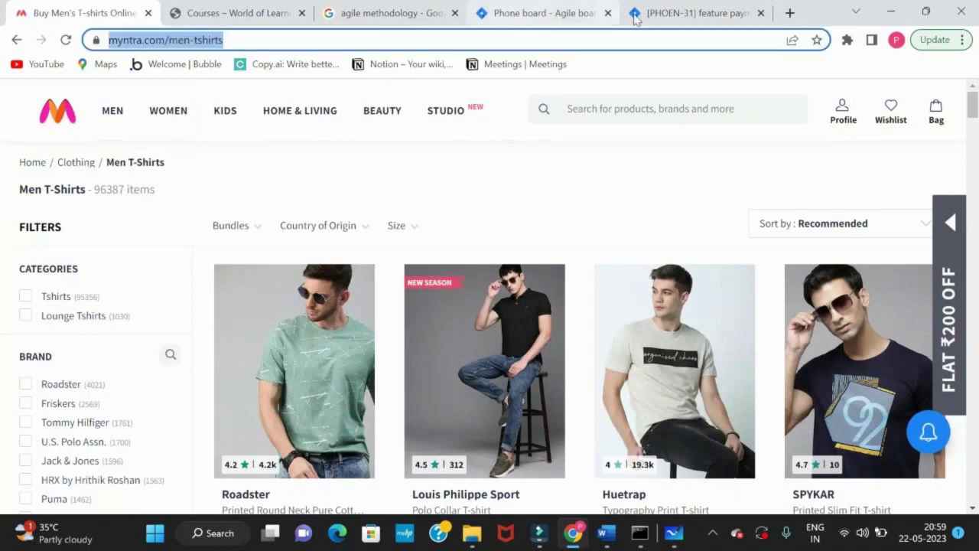
click(670, 14)
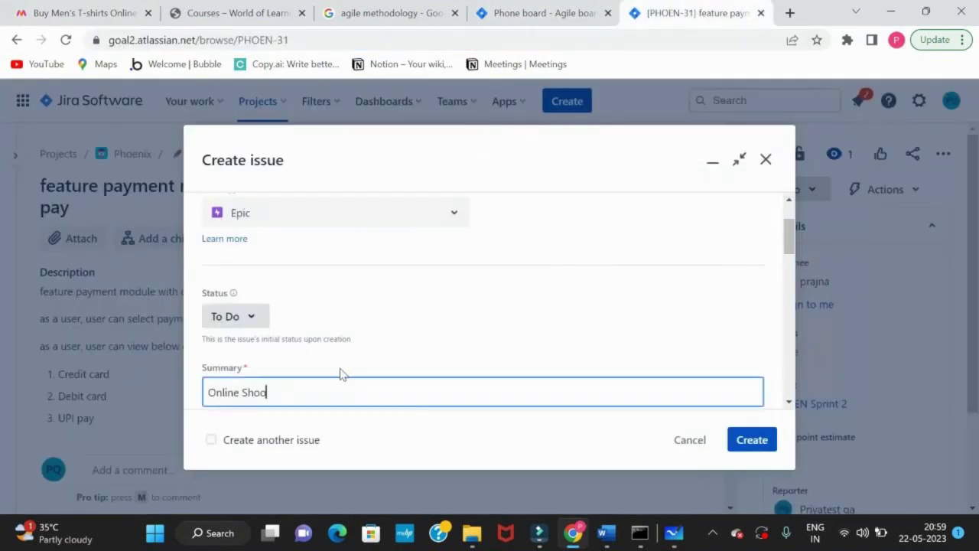
Complete the epic's summary as "Online Shopping - Myntra Application" and check the remaining fields of the form.
text(ng - Myntra Application)
scroll(342, 373, down, 1)
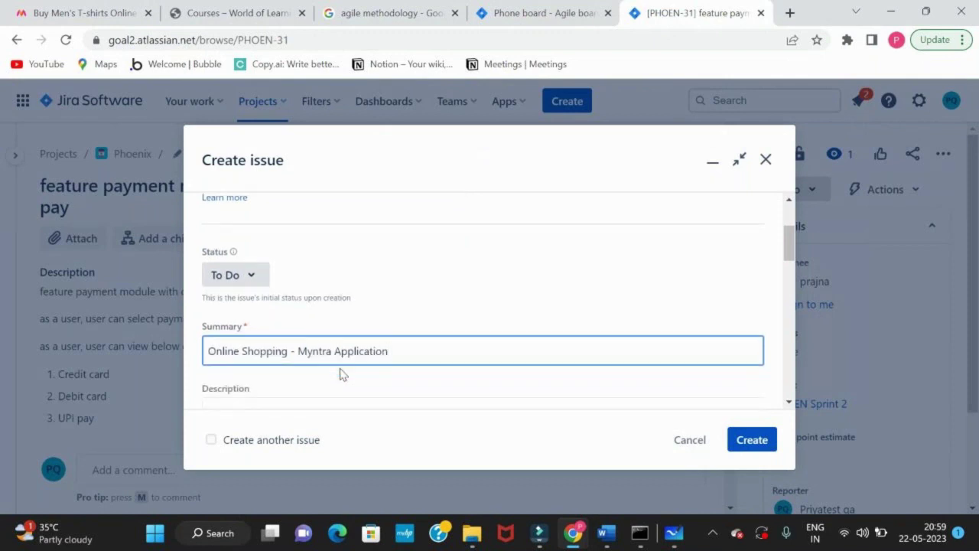
scroll(342, 373, down, 1)
scroll(341, 372, down, 1)
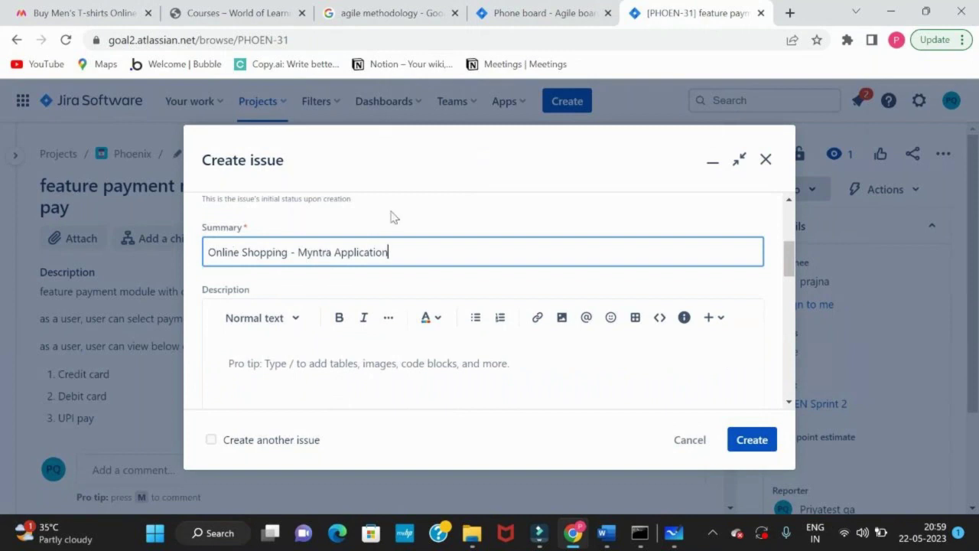
scroll(392, 218, up, 1)
scroll(374, 267, down, 4)
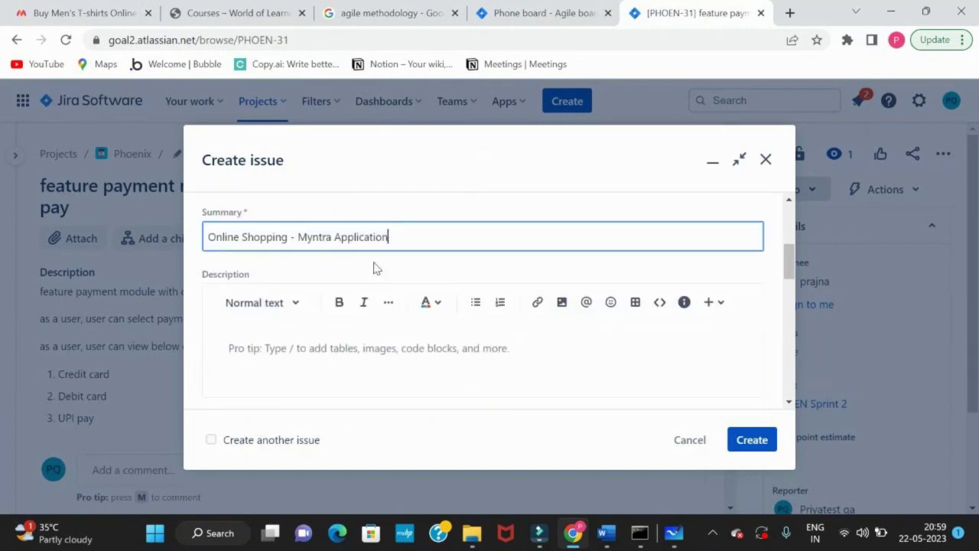
scroll(536, 306, down, 1)
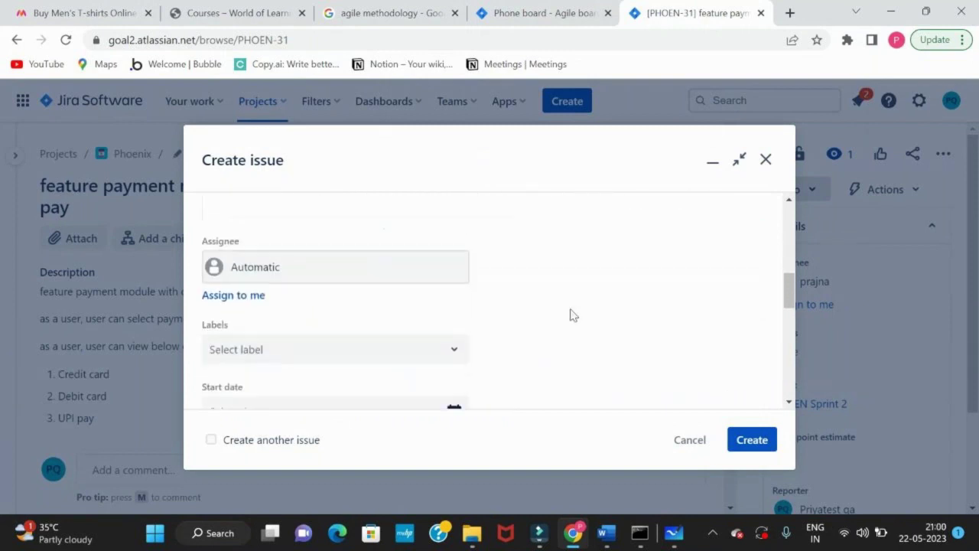
Create the online shopping epic and open the created issue.
click(758, 443)
scroll(625, 372, down, 2)
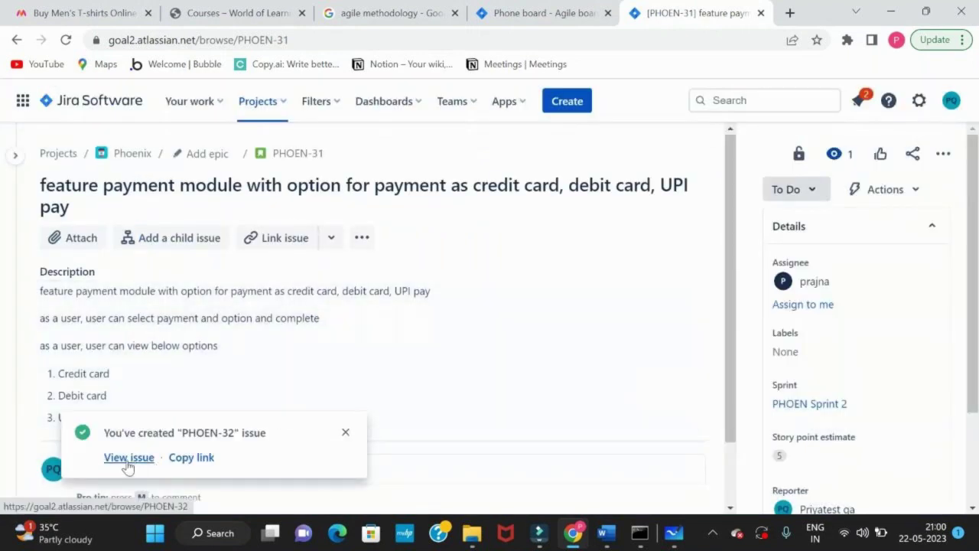
click(128, 463)
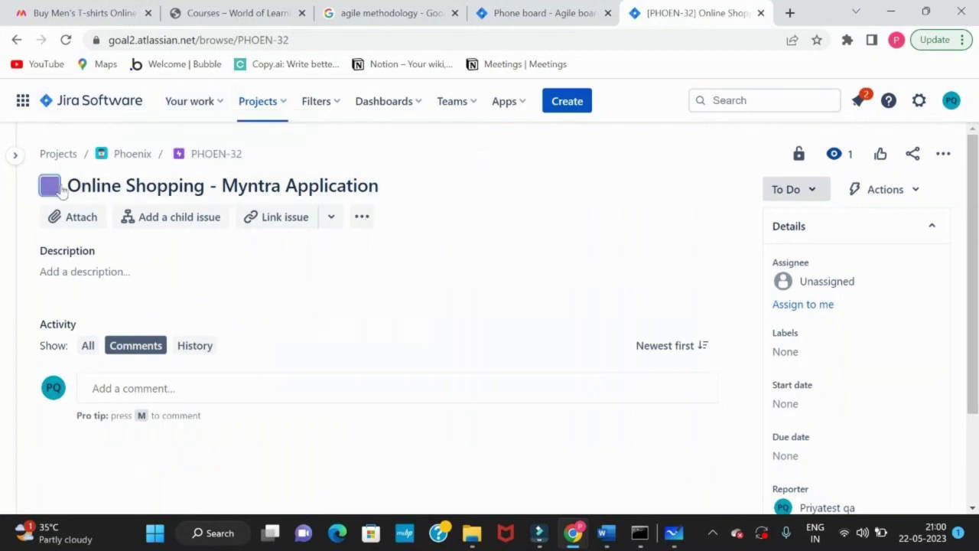
Return to the payment module story and assign it to the epic "Online Shopping - Myntra Application".
click(16, 42)
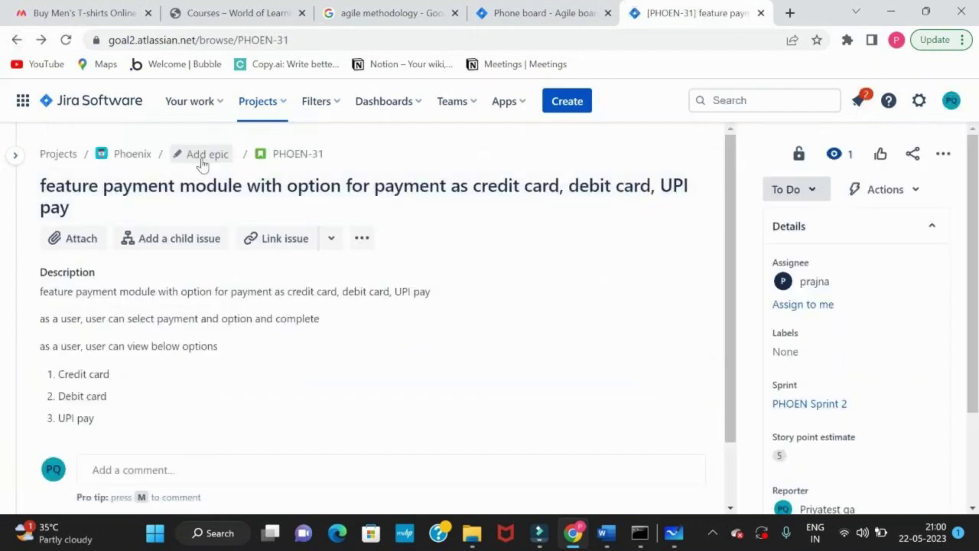
click(203, 155)
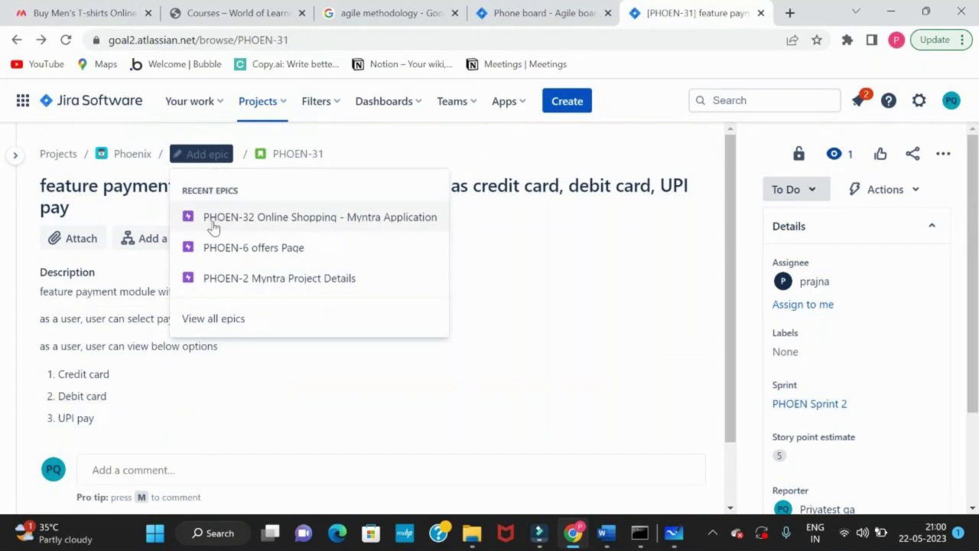
click(253, 220)
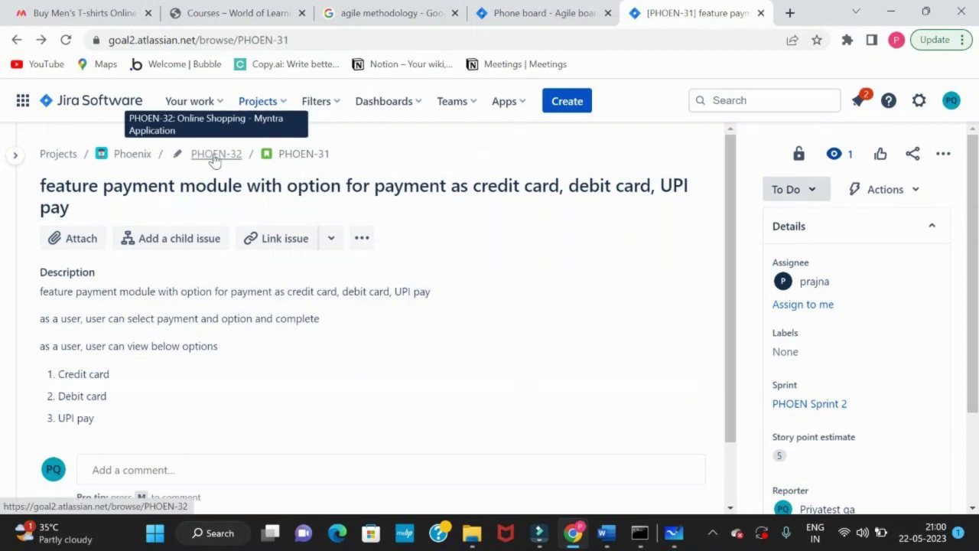
Open the payment story's parent epic and examine its child issues.
click(216, 155)
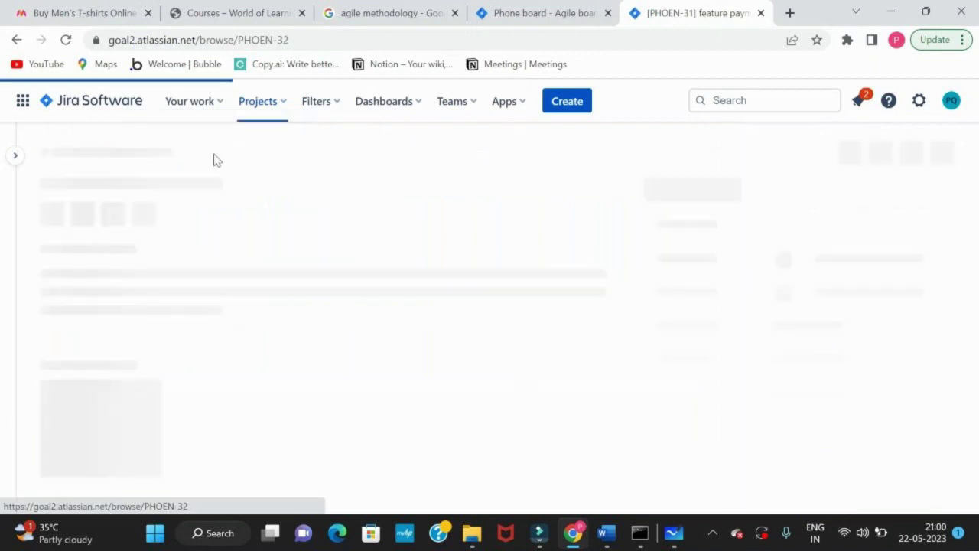
scroll(324, 252, down, 1)
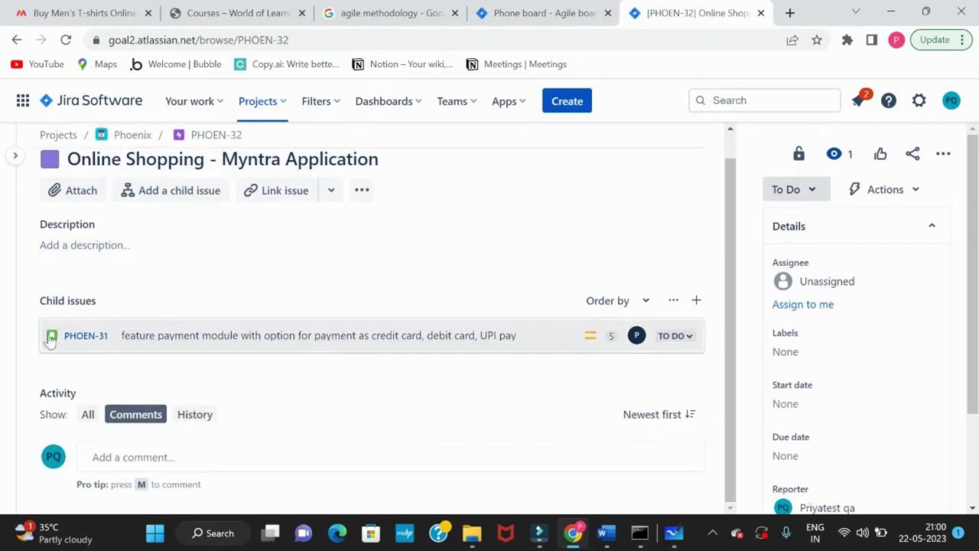
drag(39, 306, 110, 307)
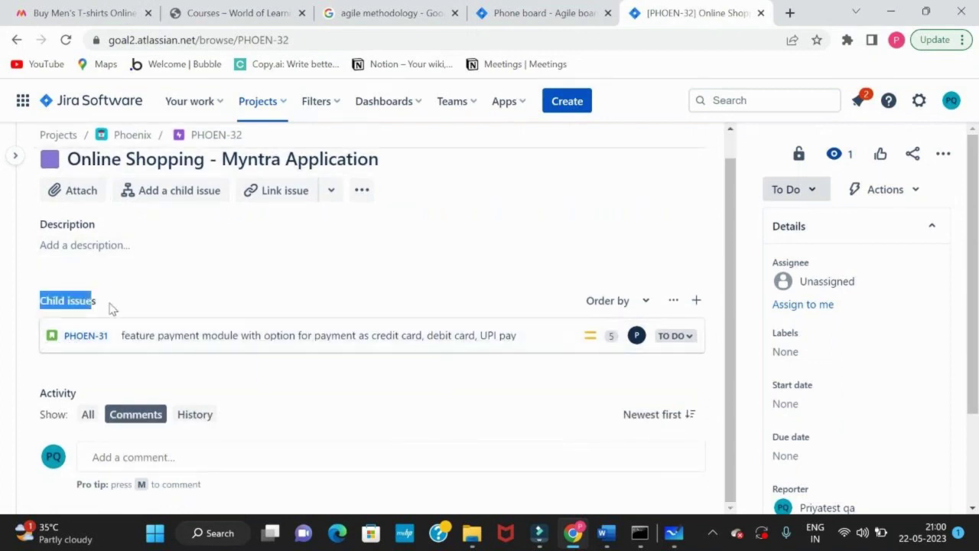
Add a child story named "Feature - Search products" to the epic, checking the Myntra T-shirts page for the feature.
click(697, 301)
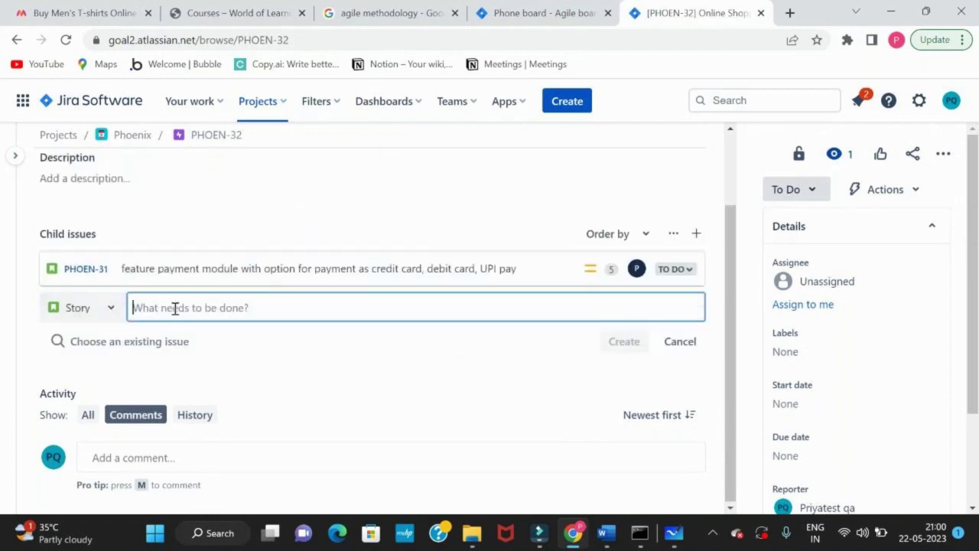
text(Fea)
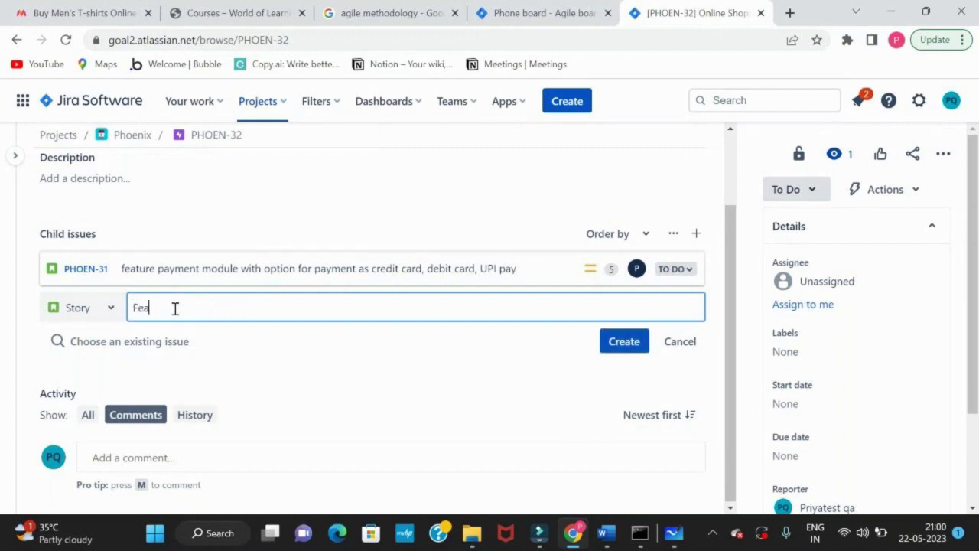
text(ture -)
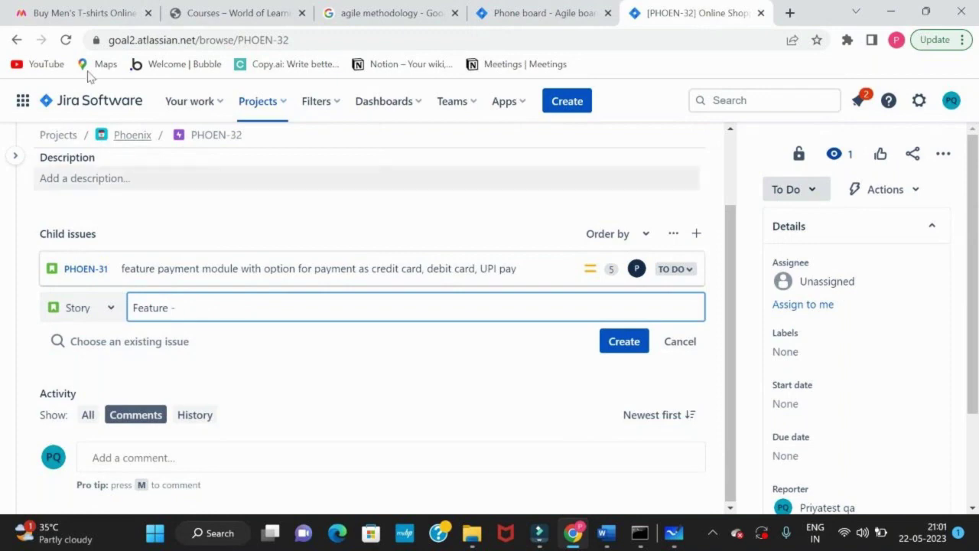
click(86, 15)
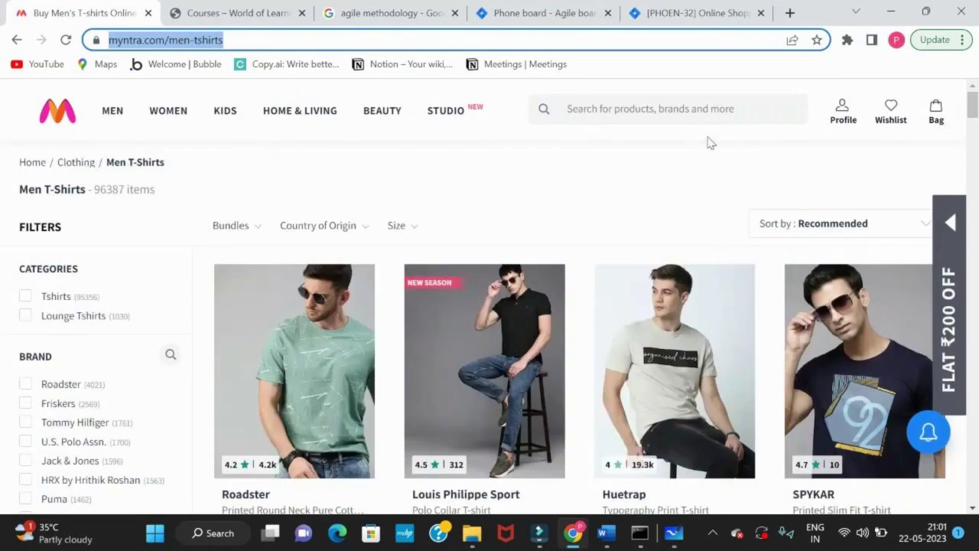
click(698, 14)
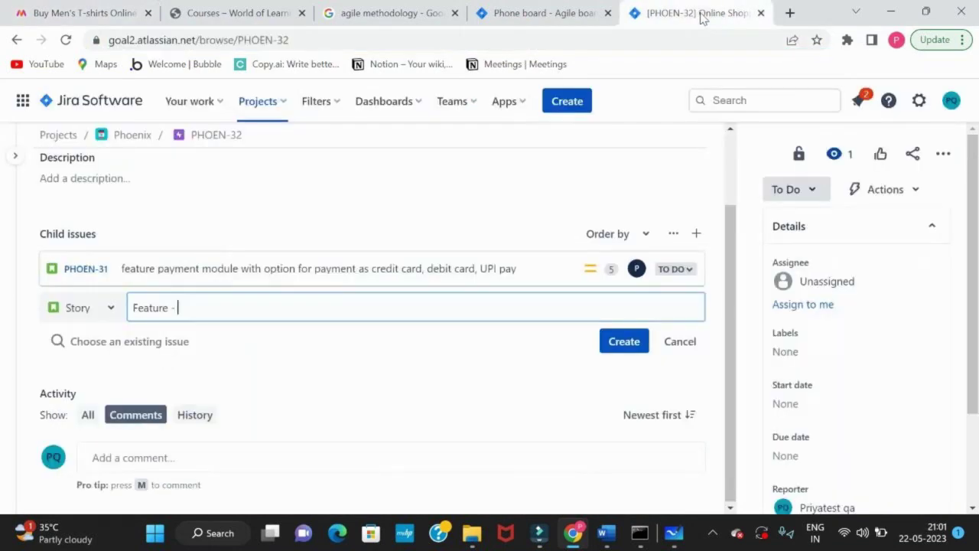
text(Search )
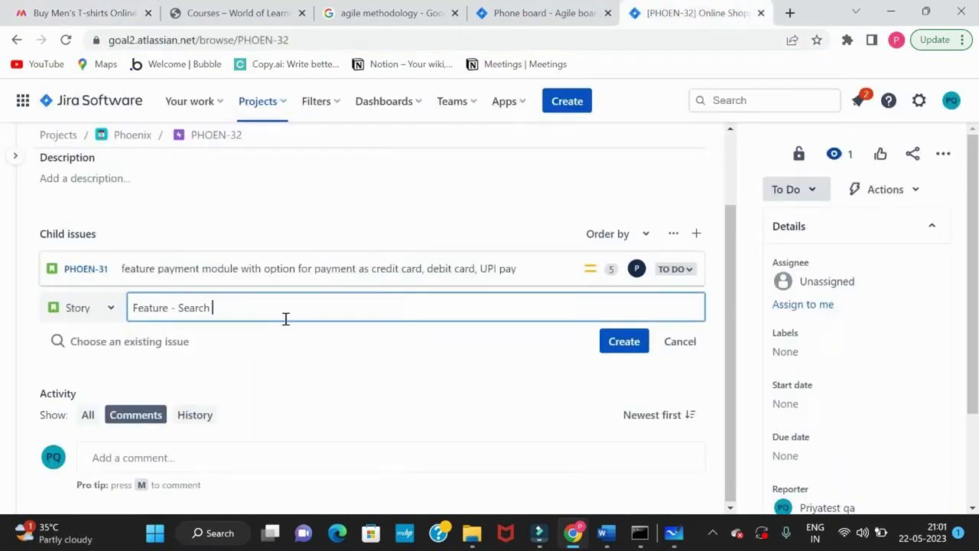
text(products)
click(626, 342)
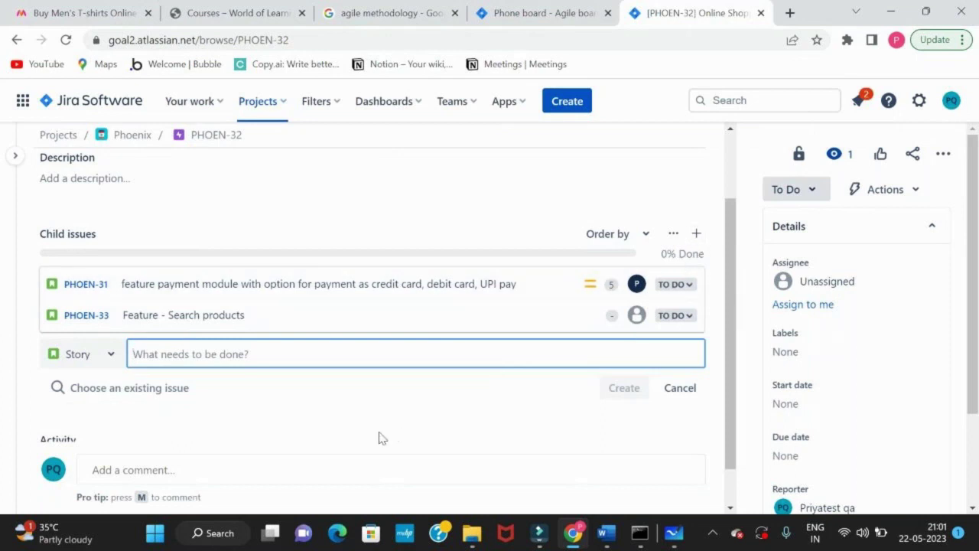
Switch to Microsoft Whiteboard to review the diagram splitting an epic into stories, and return to the epic in Jira.
scroll(383, 437, down, 1)
scroll(382, 437, up, 2)
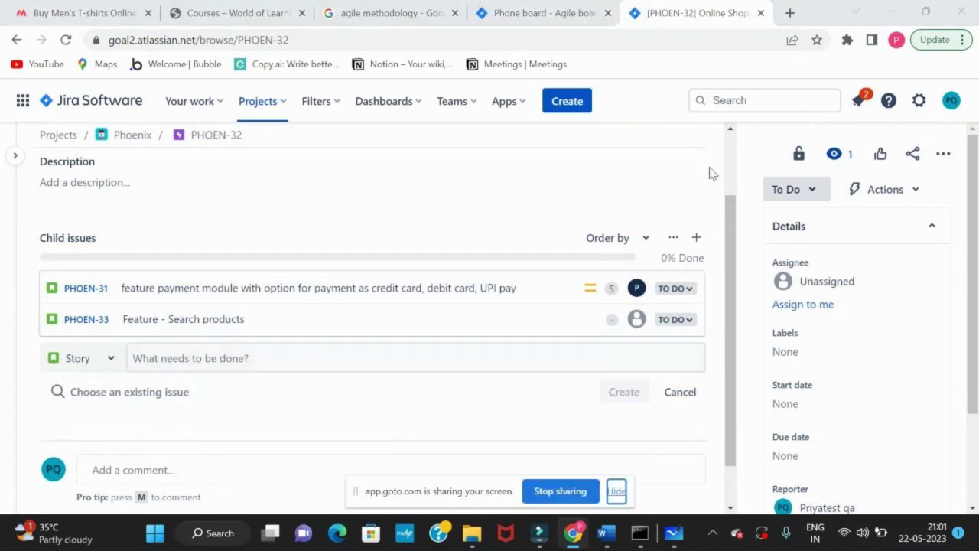
key(alt+Tab)
key(alt+Tab)
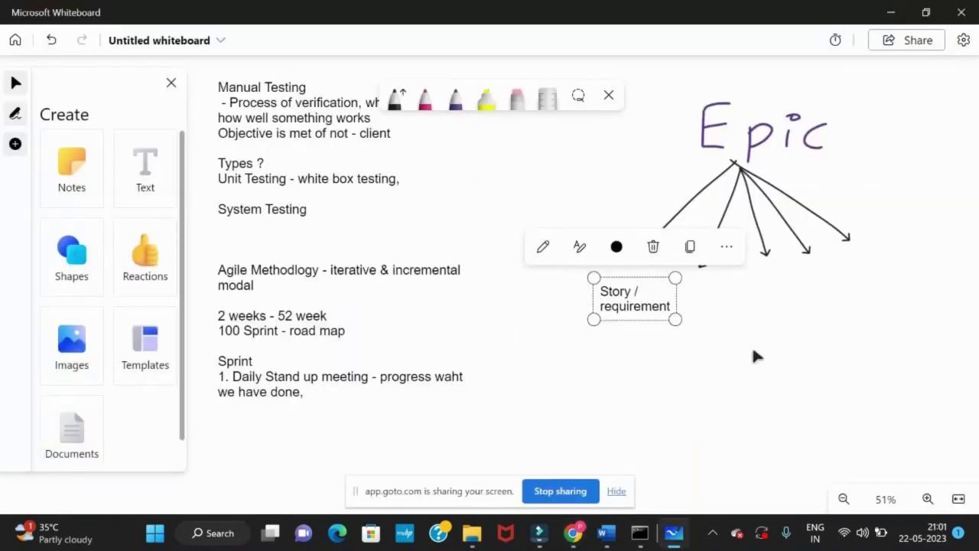
click(754, 352)
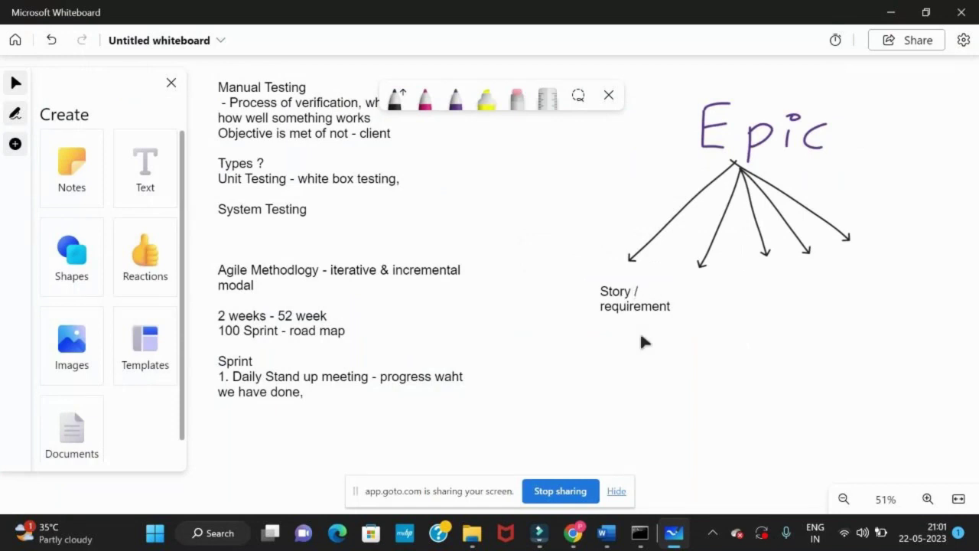
key(alt+Tab)
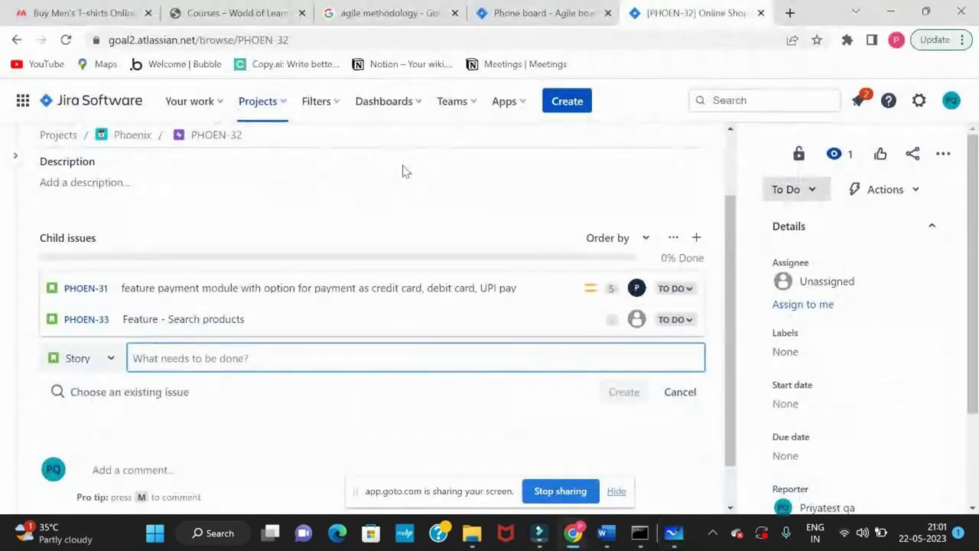
click(449, 191)
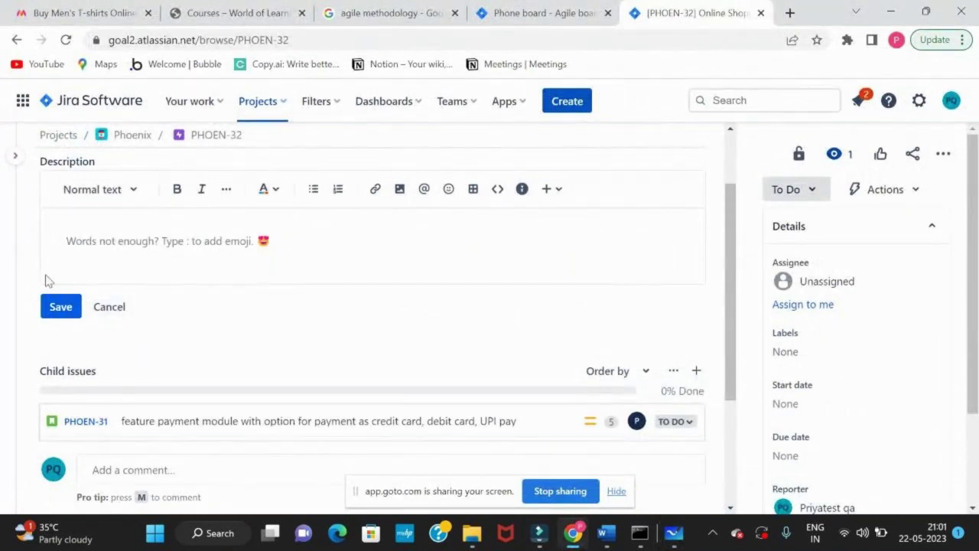
scroll(80, 234, up, 1)
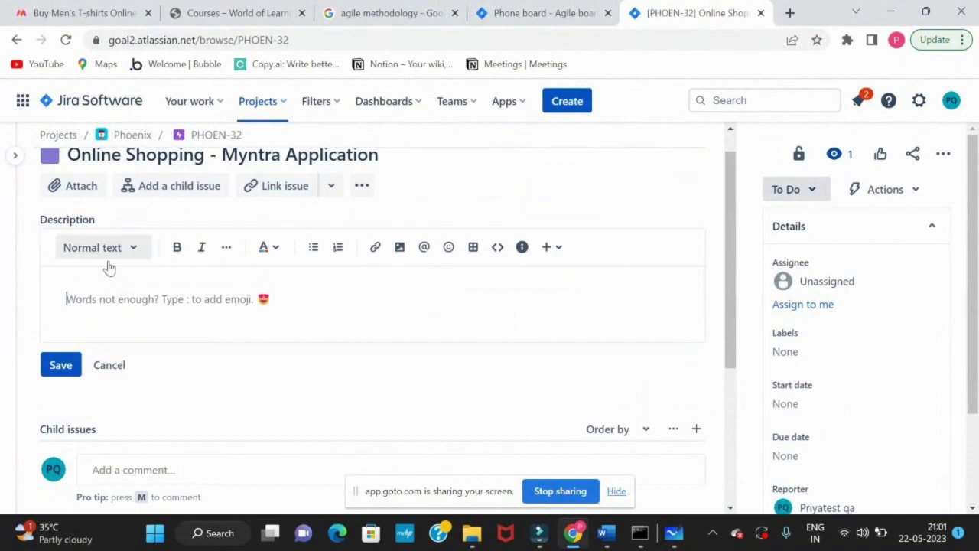
click(113, 366)
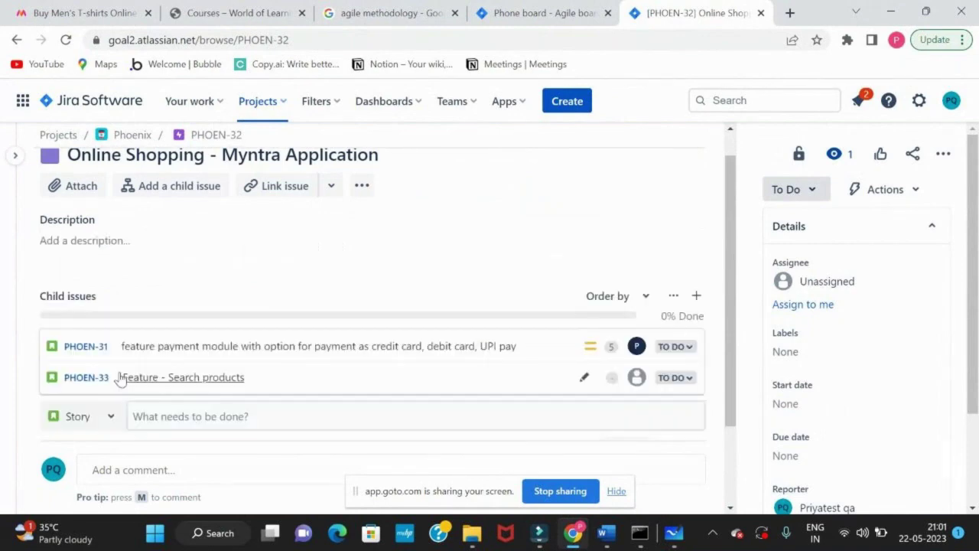
click(80, 240)
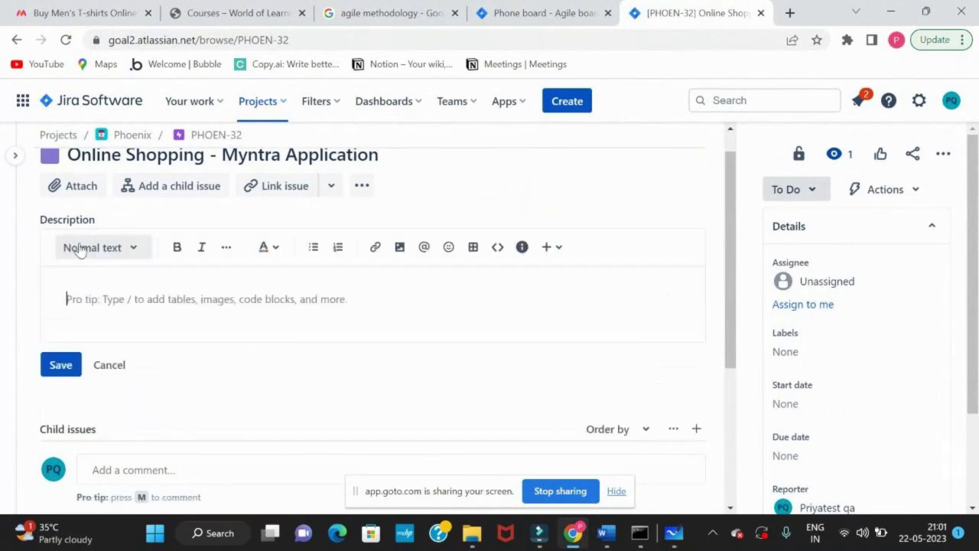
click(119, 365)
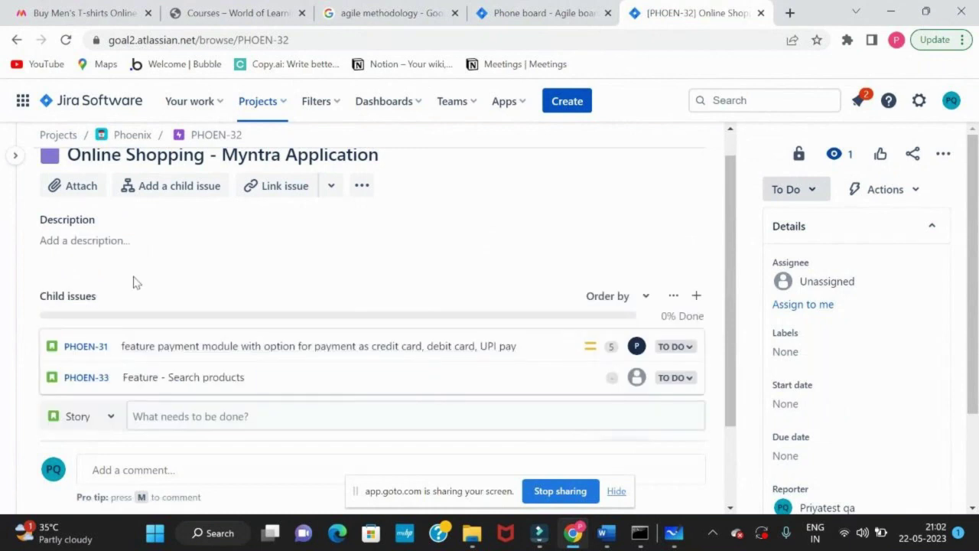
scroll(134, 283, up, 1)
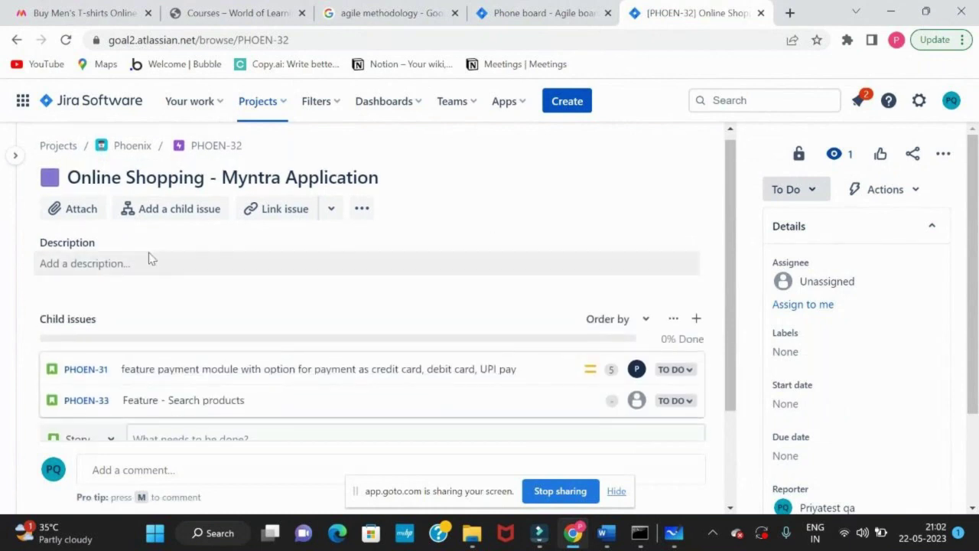
drag(217, 146, 292, 167)
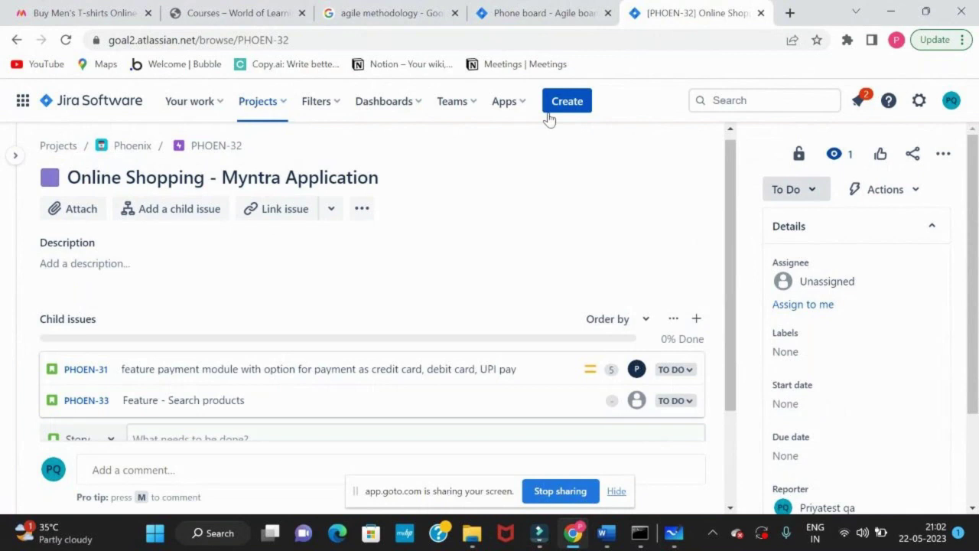
Start a new issue of type Task with the summary "Test case Design - Payment".
click(557, 112)
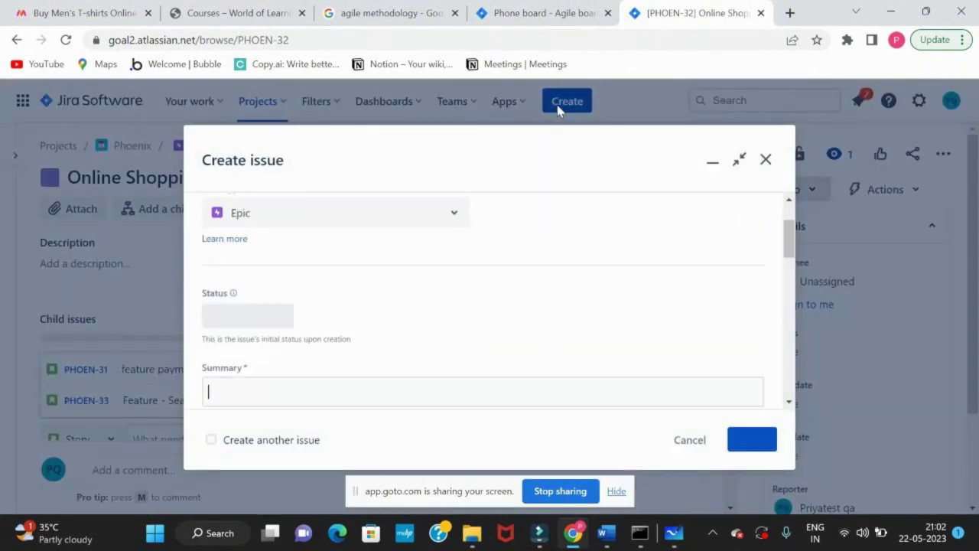
click(429, 216)
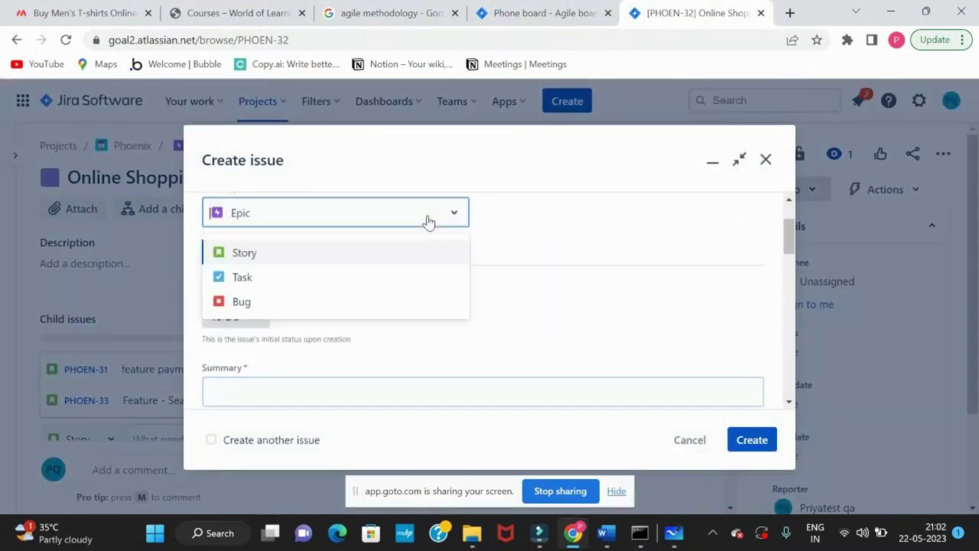
click(352, 280)
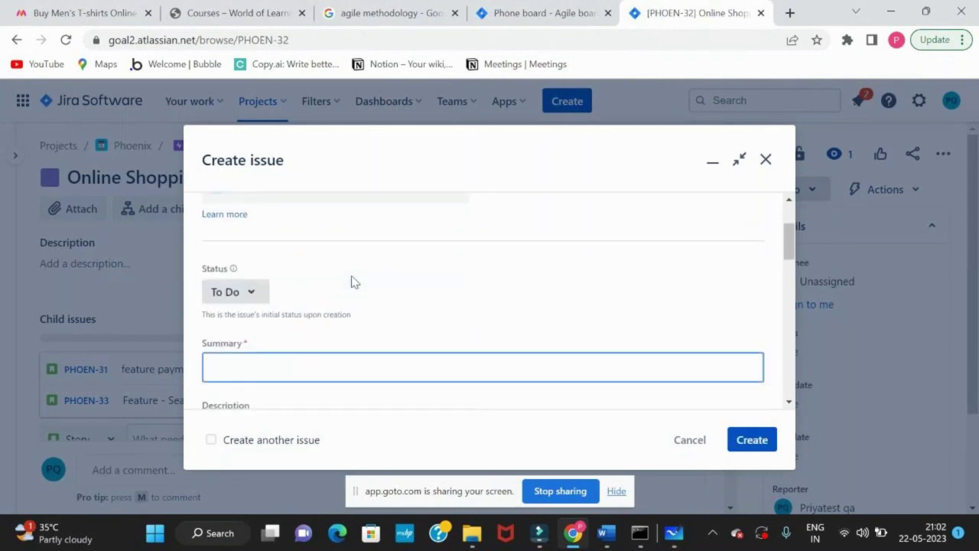
text(Test)
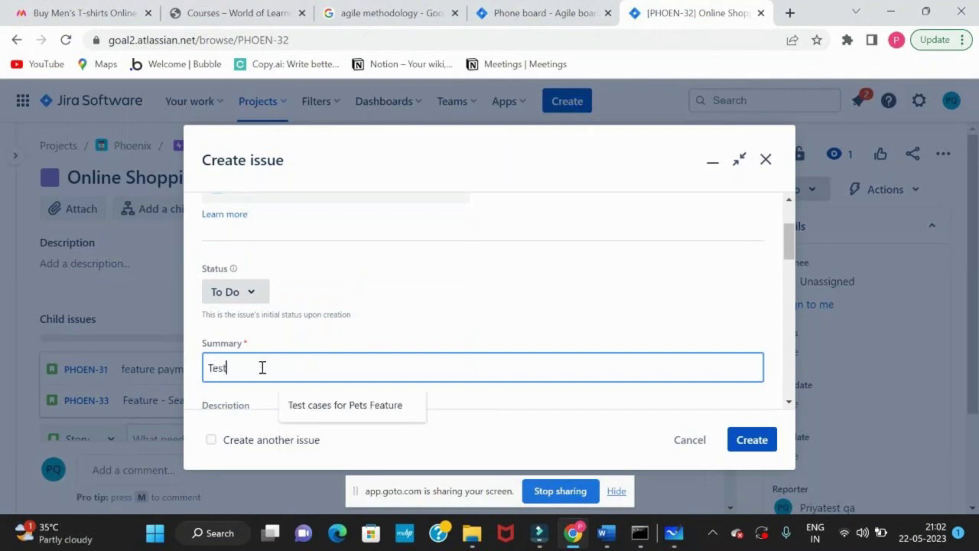
text( case Design)
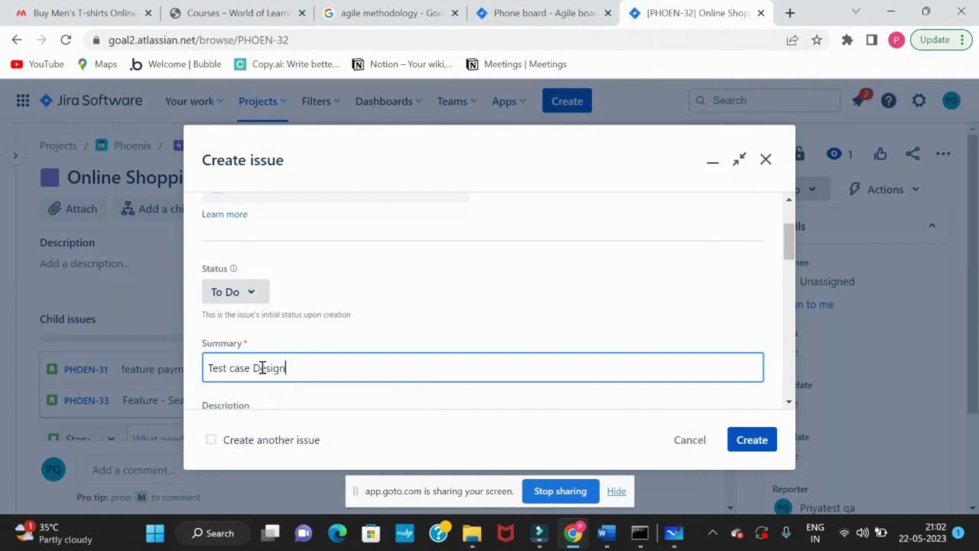
text( - Payment)
Review the new task's project, issue type, summary and description fields, and create the task.
scroll(261, 368, down, 1)
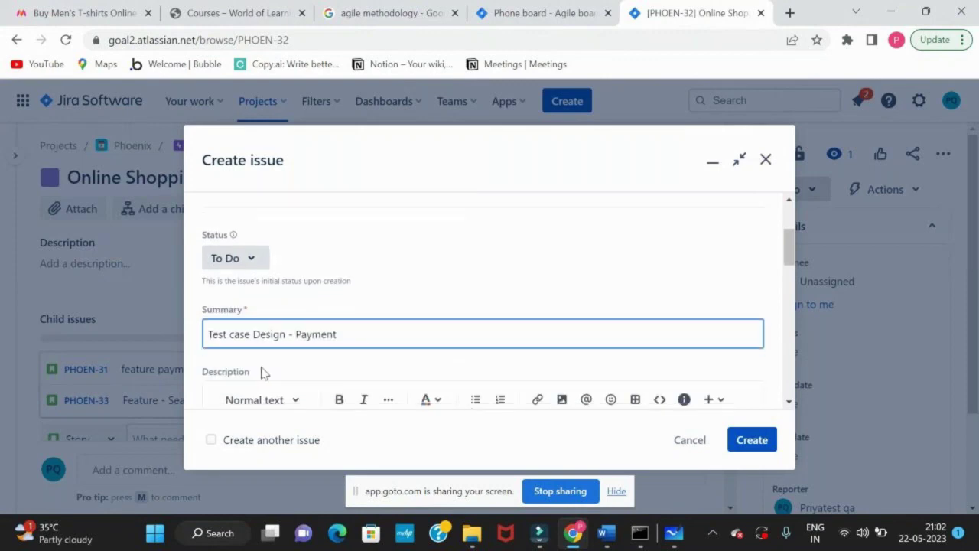
scroll(261, 372, up, 2)
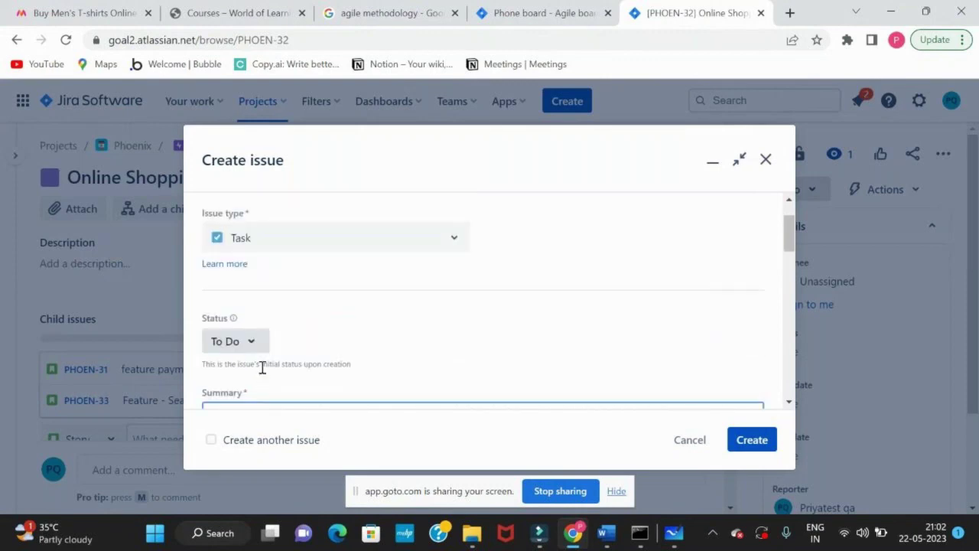
scroll(261, 368, down, 4)
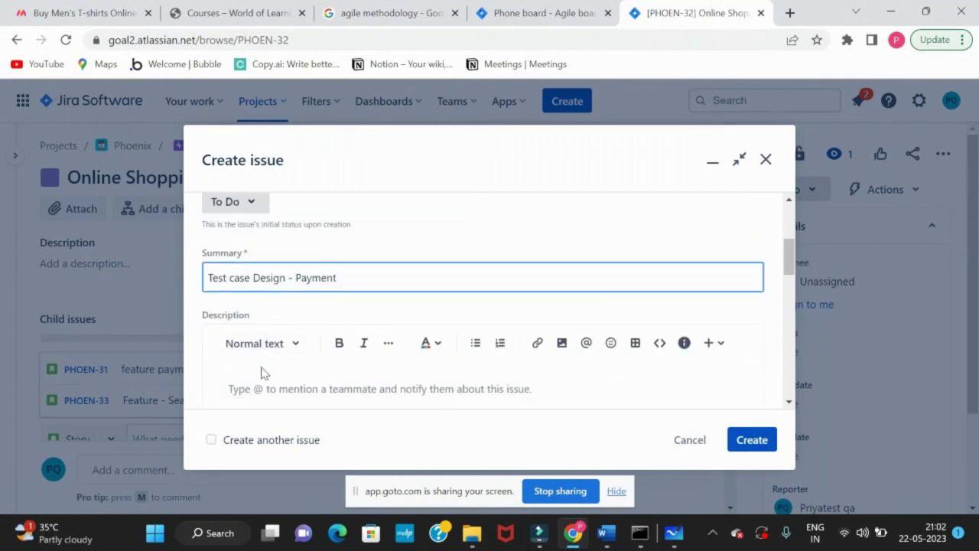
scroll(261, 370, down, 1)
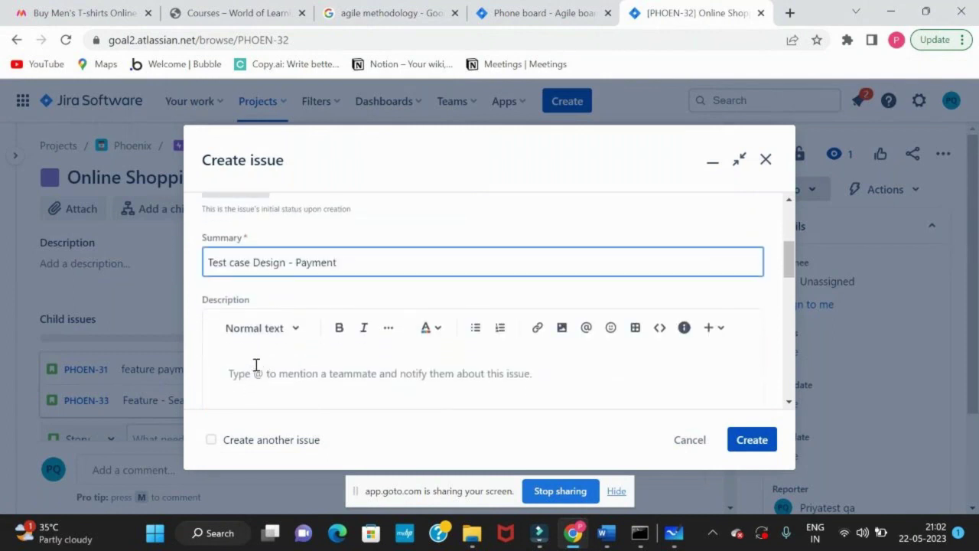
click(231, 263)
key(BackSpace)
text(c)
scroll(306, 411, down, 2)
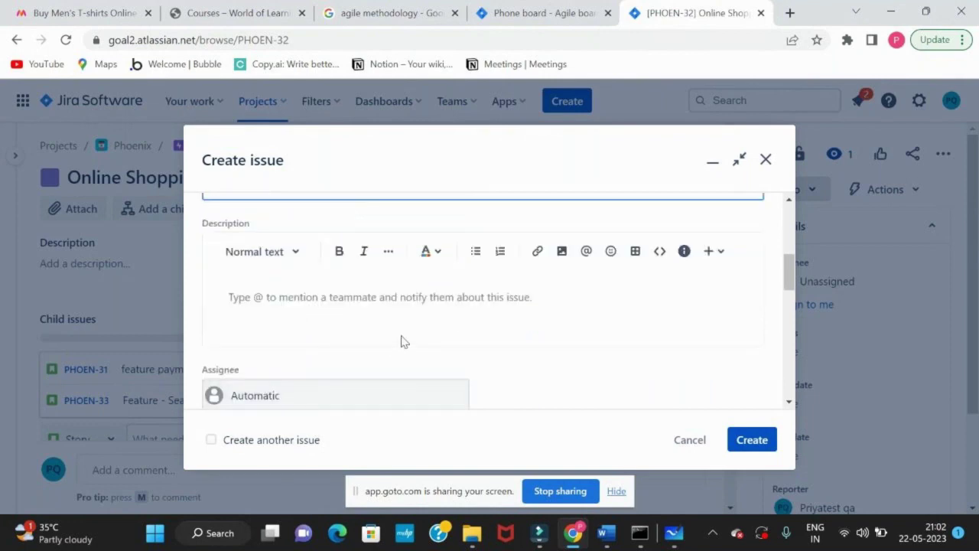
scroll(404, 342, up, 5)
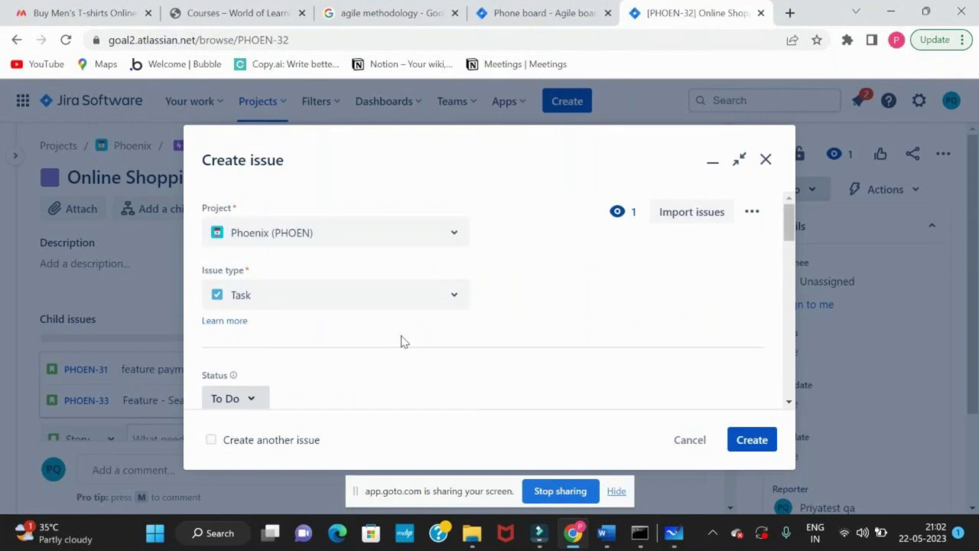
scroll(404, 342, down, 5)
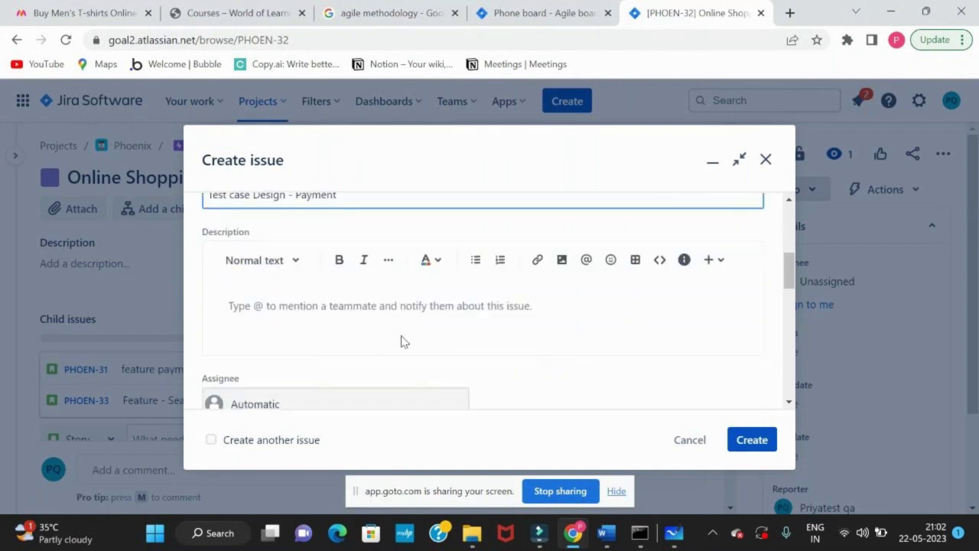
click(763, 443)
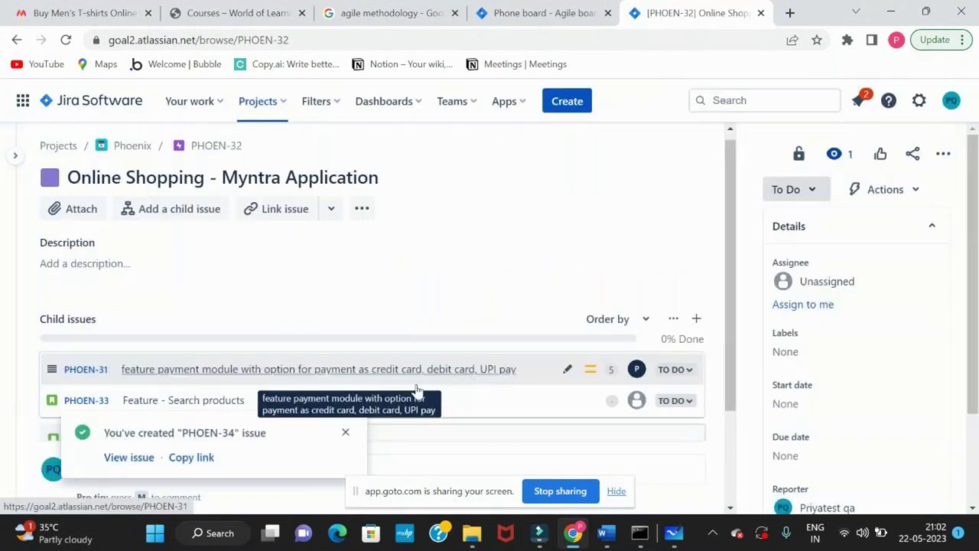
Open the created payment test case task, add it to PHOEN Sprint 2 and set its story point estimate to 3.
click(126, 457)
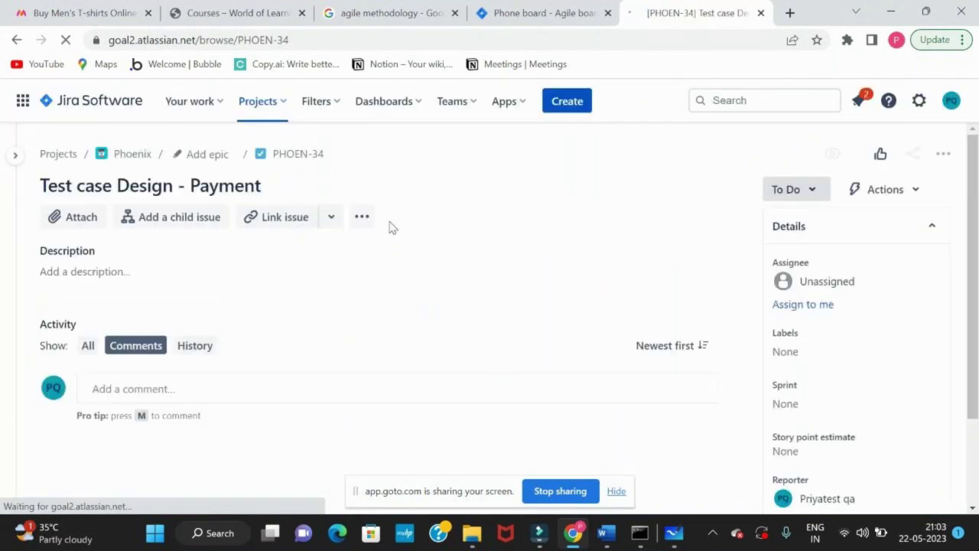
scroll(962, 360, down, 1)
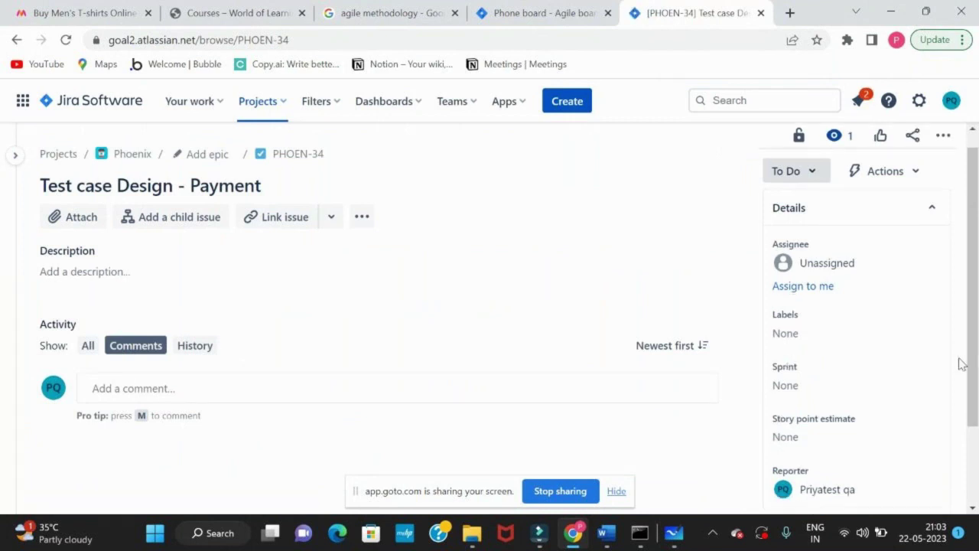
click(792, 387)
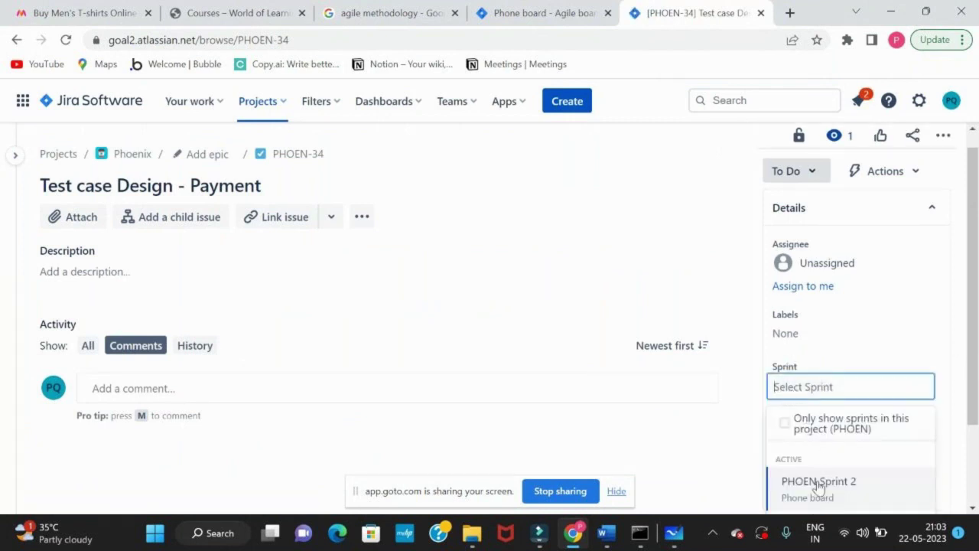
click(811, 482)
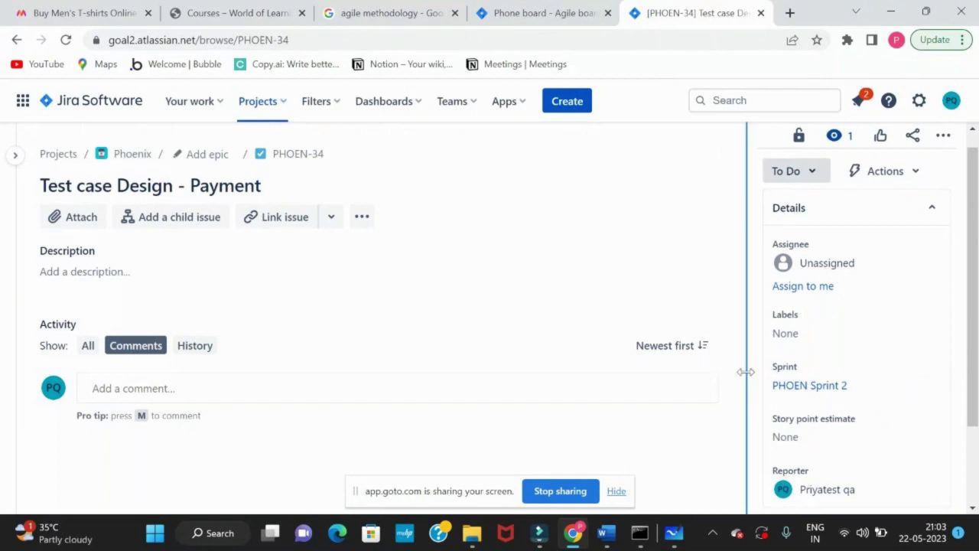
click(795, 440)
text(3)
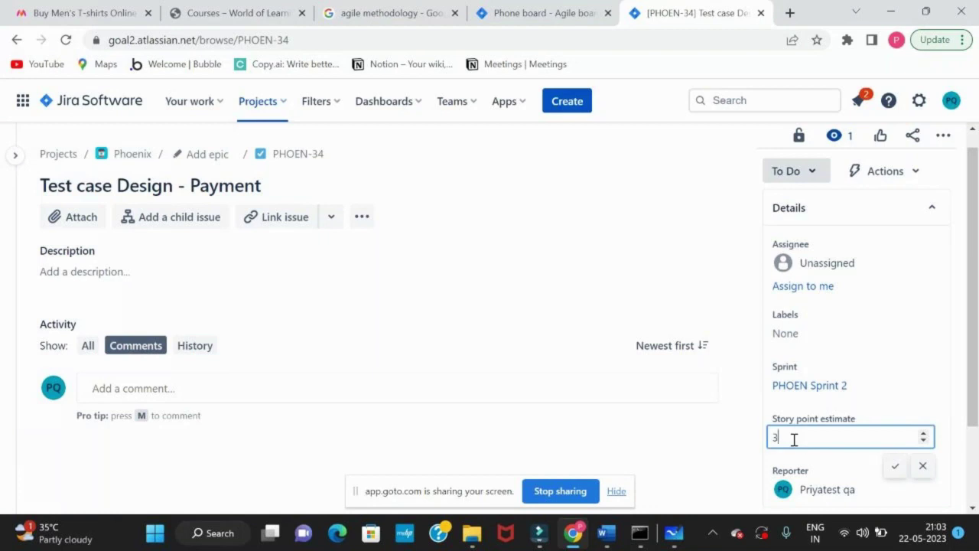
click(896, 465)
Assign the payment test case task to a team member from the list of assignable people.
scroll(970, 411, down, 2)
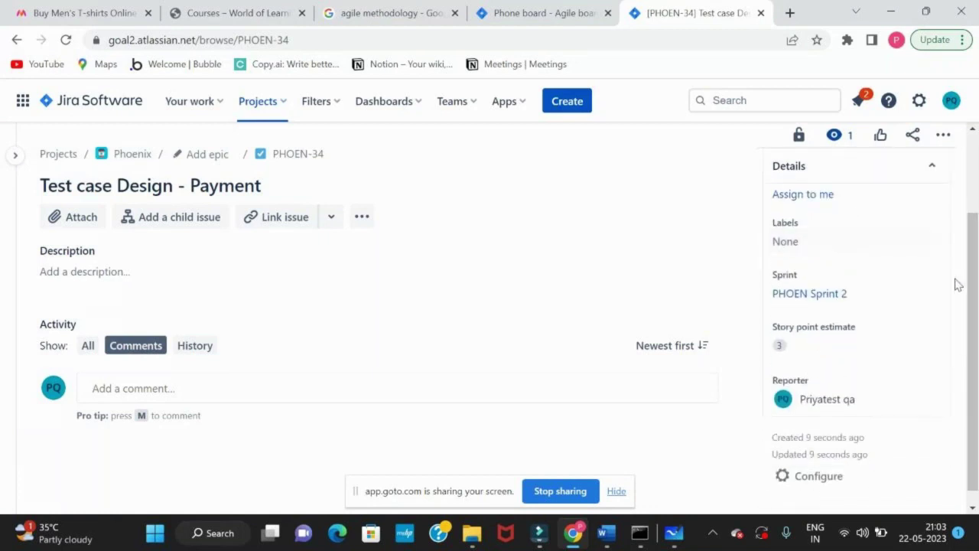
scroll(887, 279, up, 3)
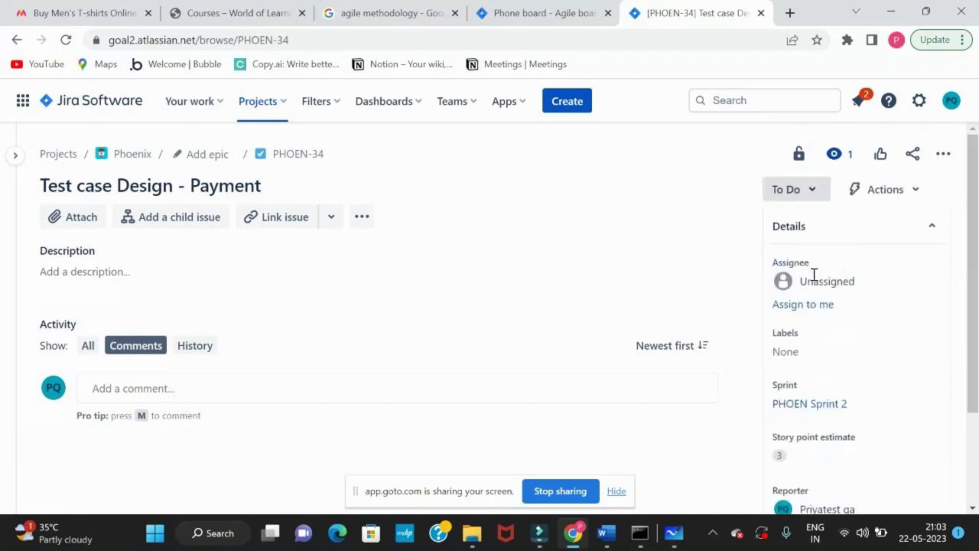
click(811, 278)
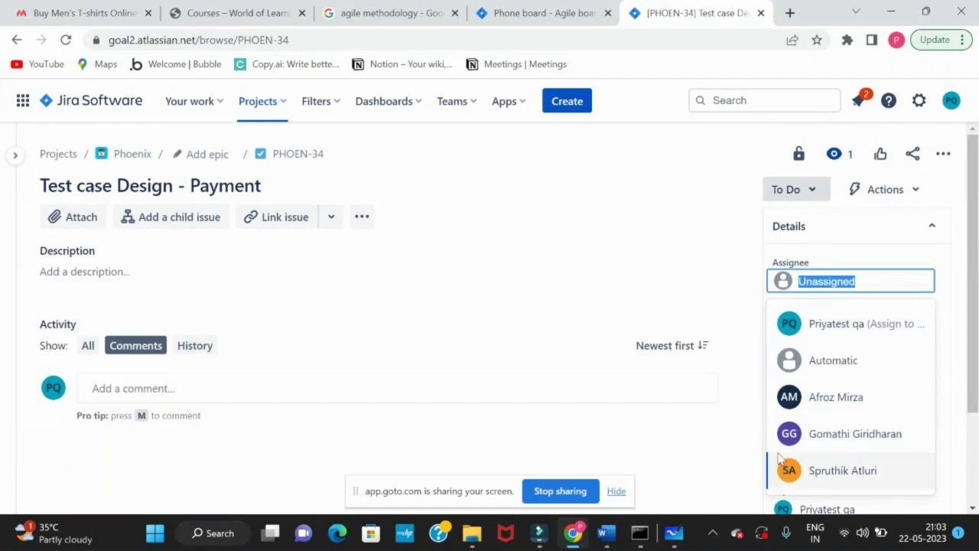
drag(969, 290, 974, 352)
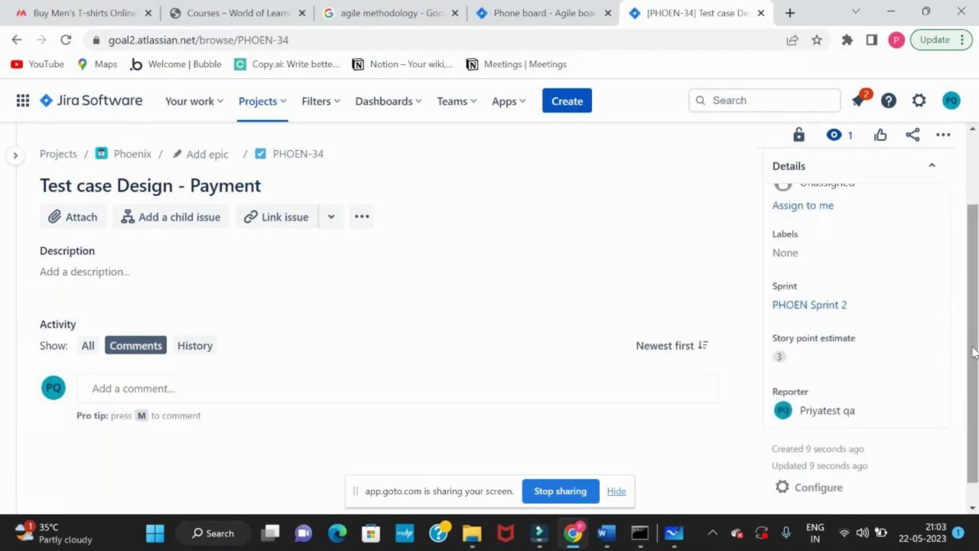
click(830, 188)
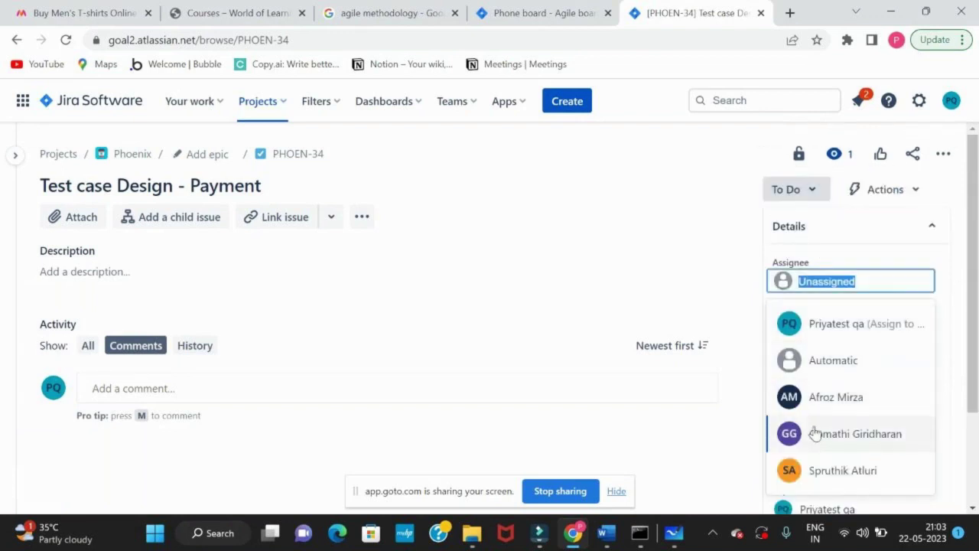
click(838, 447)
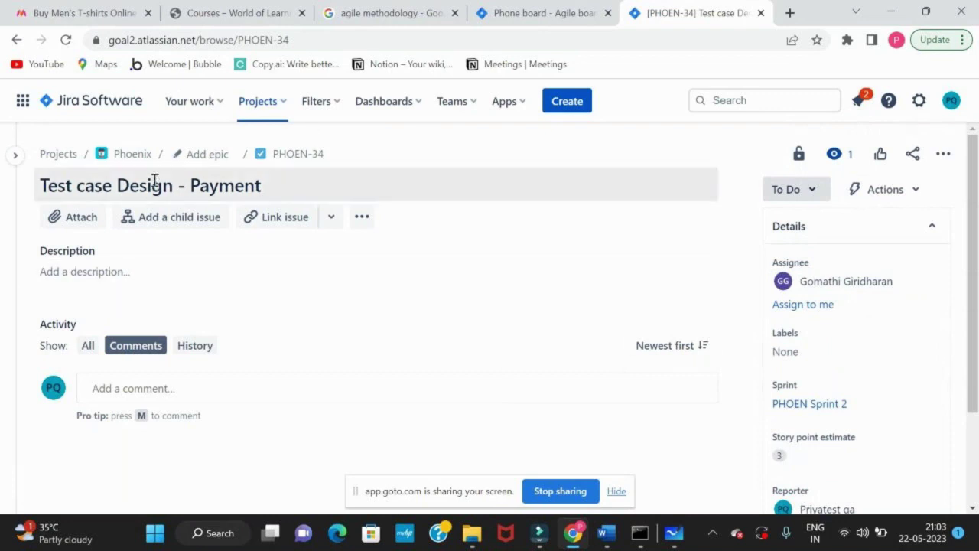
Assign the task to the epic "Online Shopping - Myntra Application" and check the epic diagram in Microsoft Whiteboard before returning to Jira.
click(206, 154)
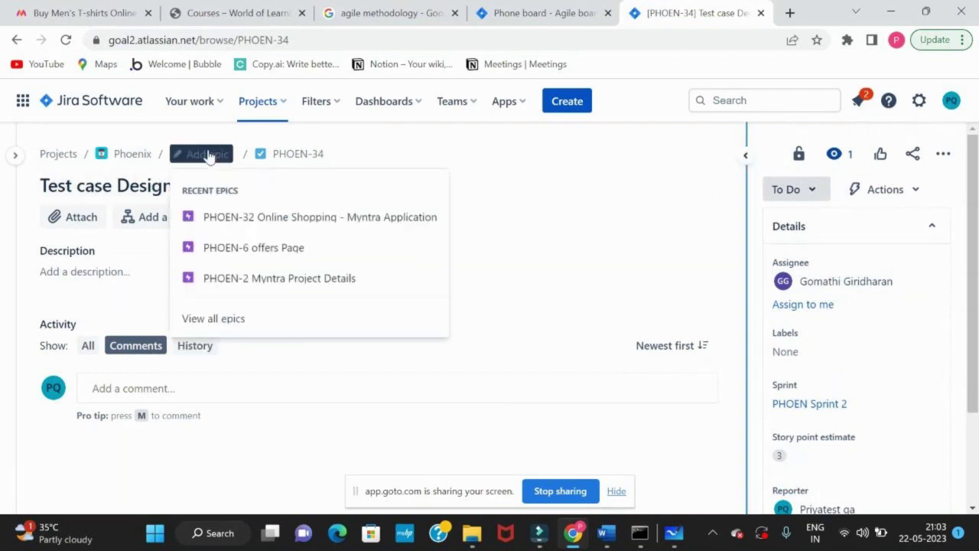
click(239, 217)
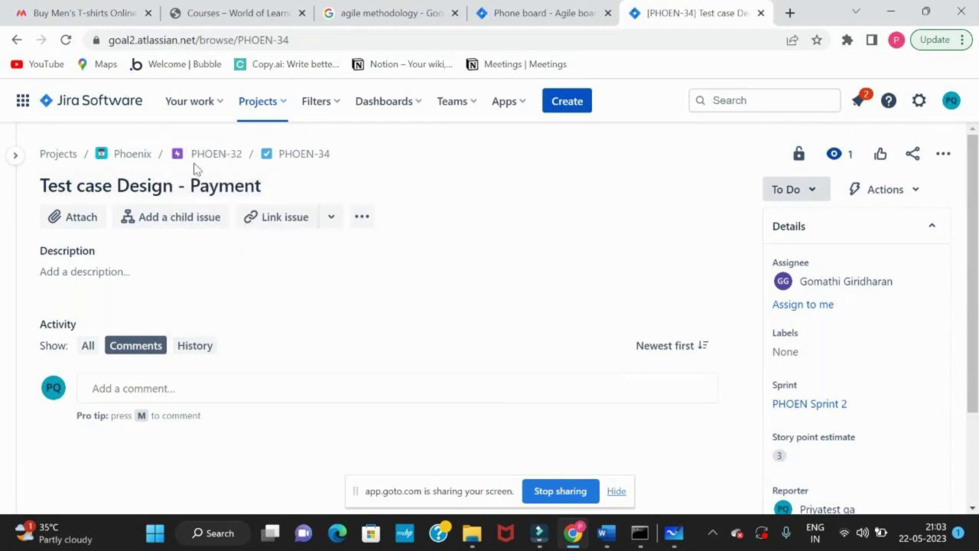
key(alt+Tab)
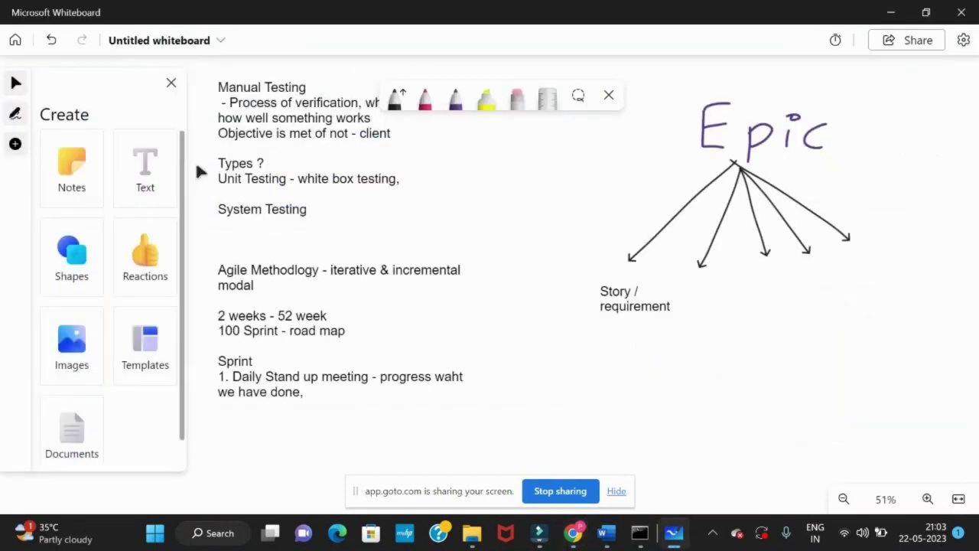
key(alt+Tab)
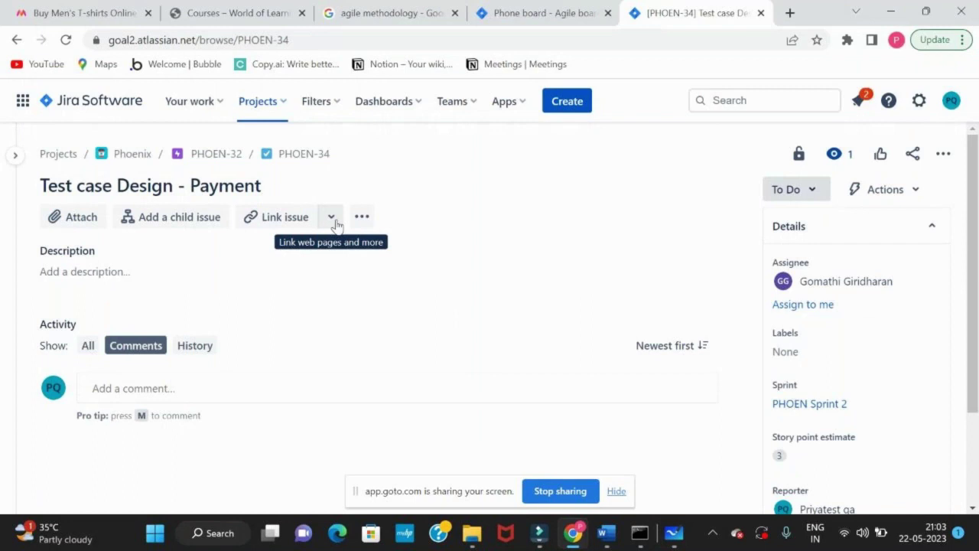
click(566, 112)
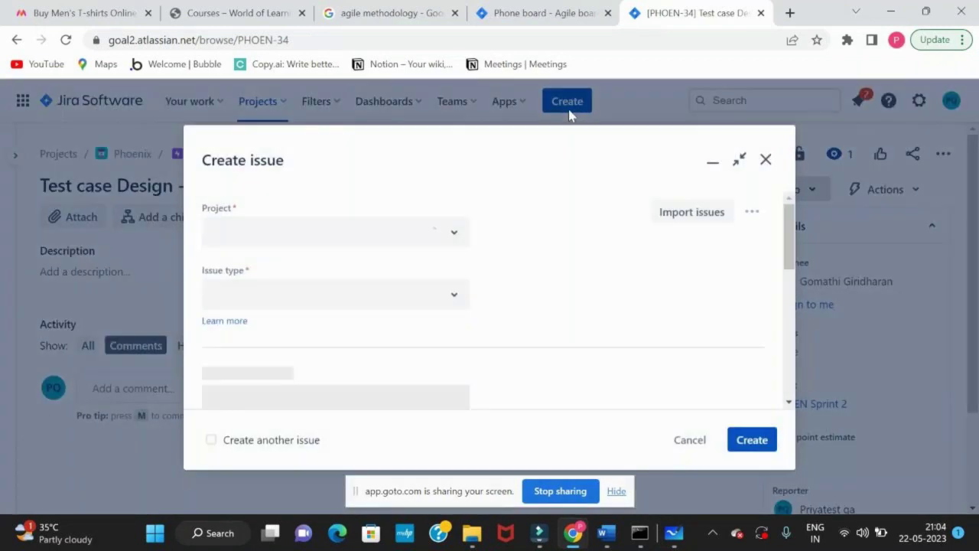
click(410, 219)
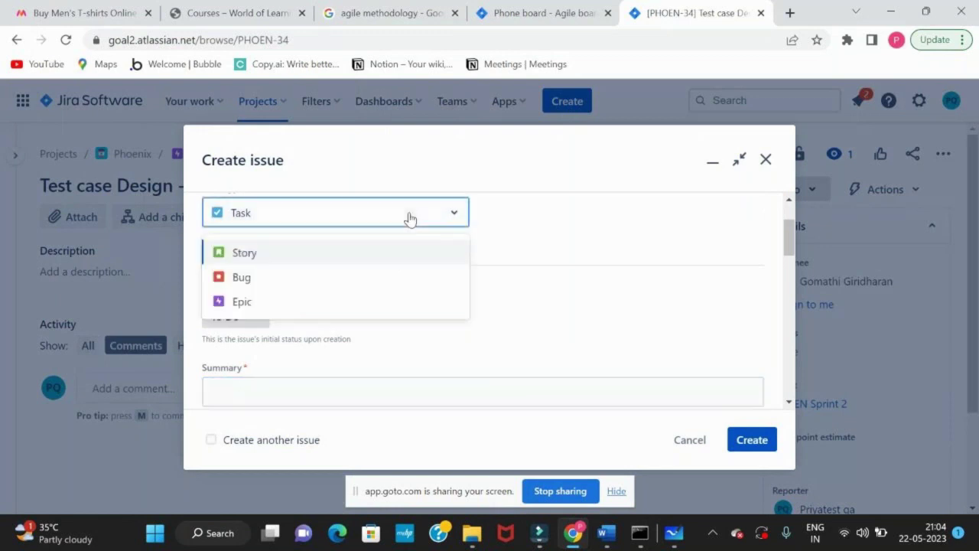
click(691, 448)
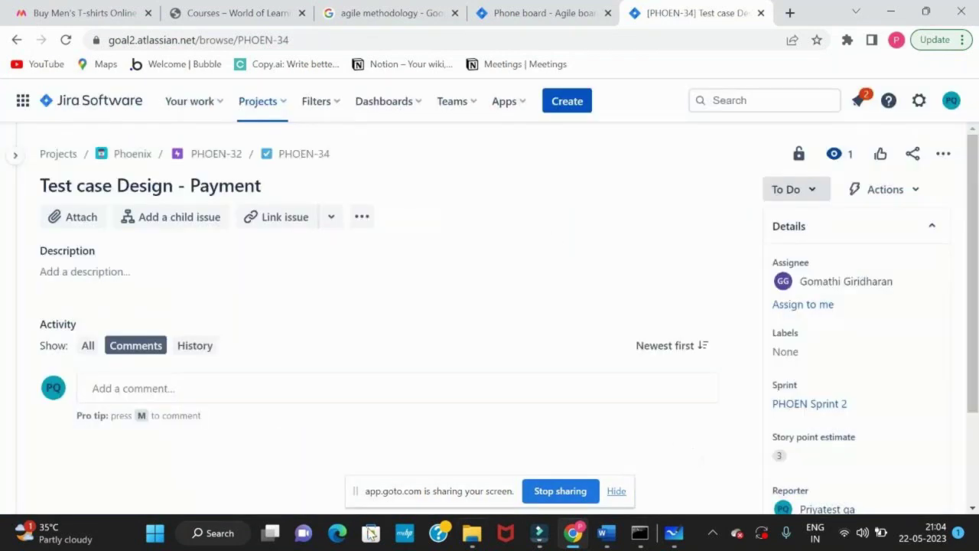
Start a new issue of type Bug in the Phoenix project and check the Myntra T-shirt page before returning to the form.
click(579, 105)
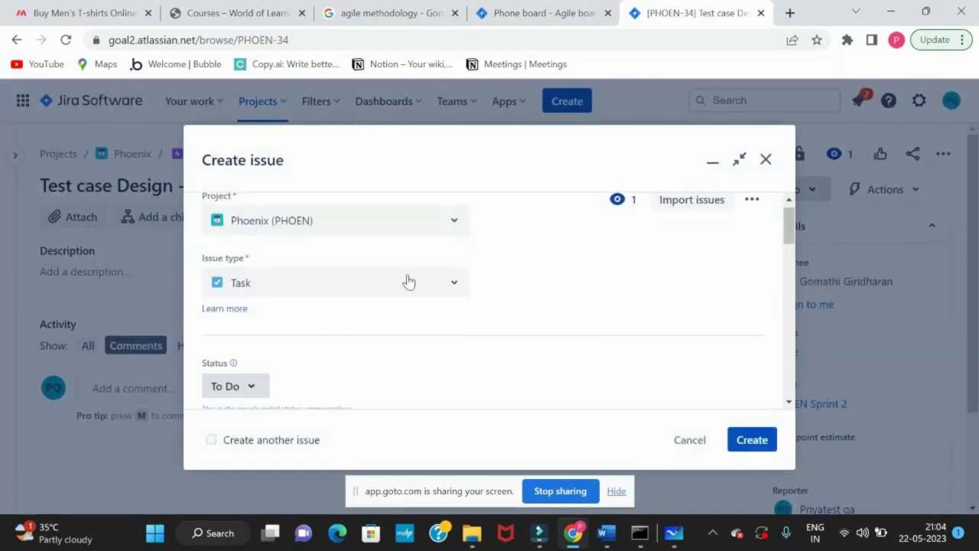
click(309, 286)
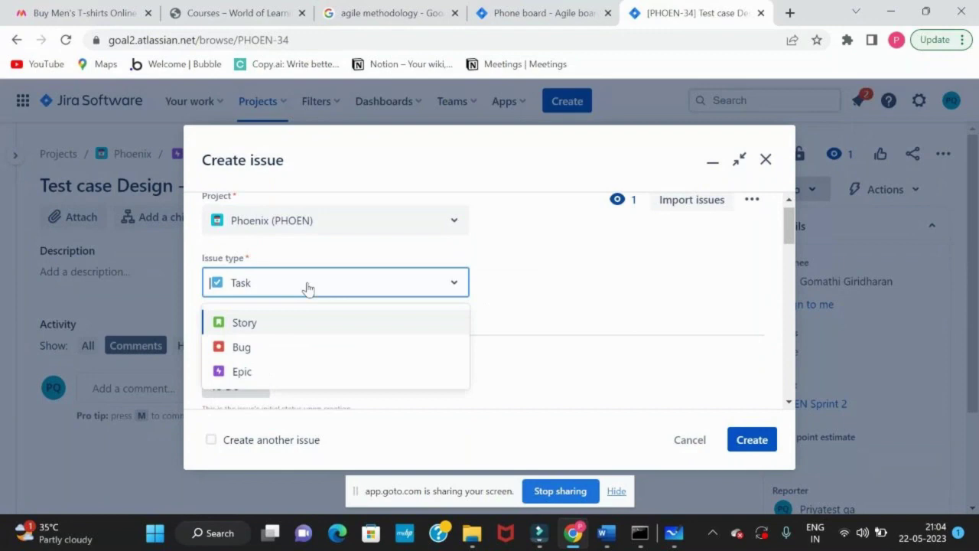
click(285, 350)
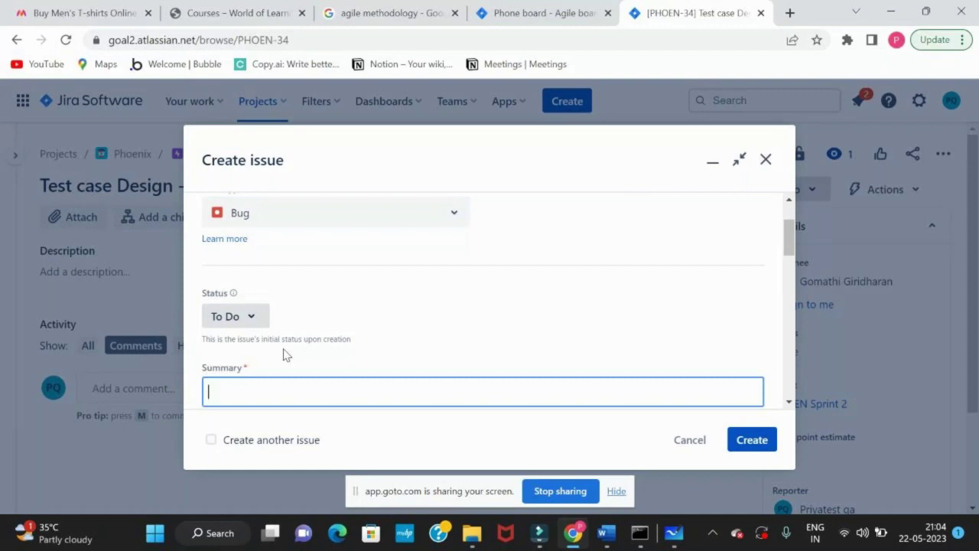
click(102, 6)
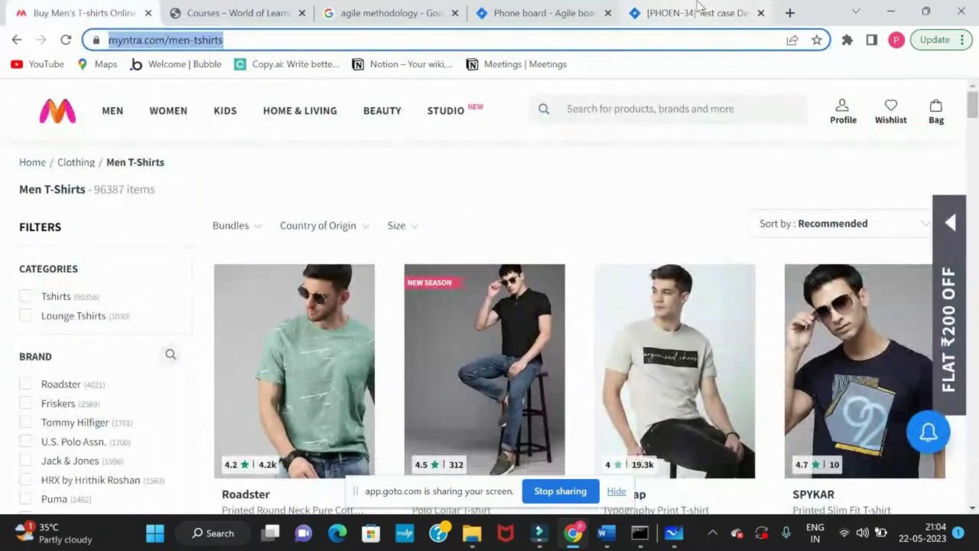
click(674, 11)
Set the new bug's summary to "UPI payment is not working".
text(Credit)
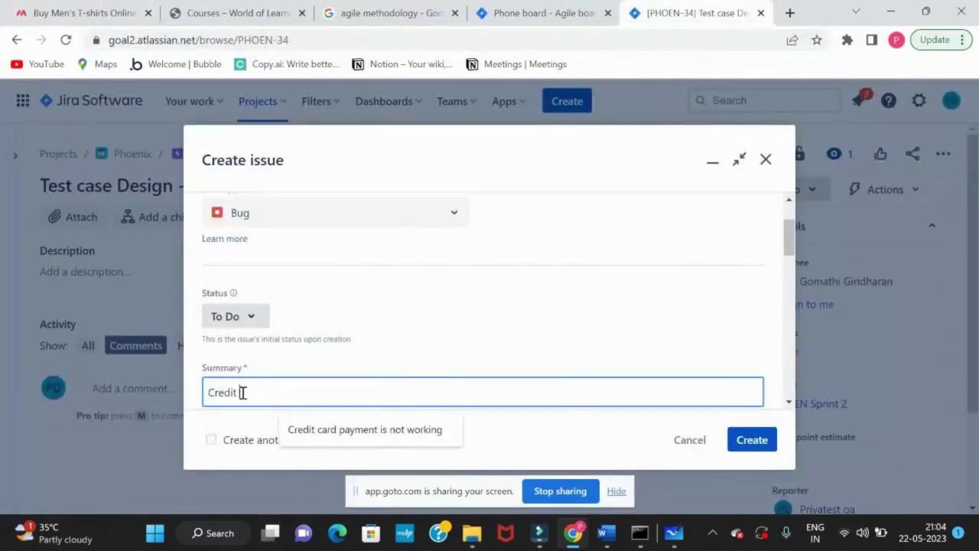
key(Down)
key(Return)
double_click(243, 393)
drag(243, 393, 201, 396)
click(246, 394)
key(BackSpace)
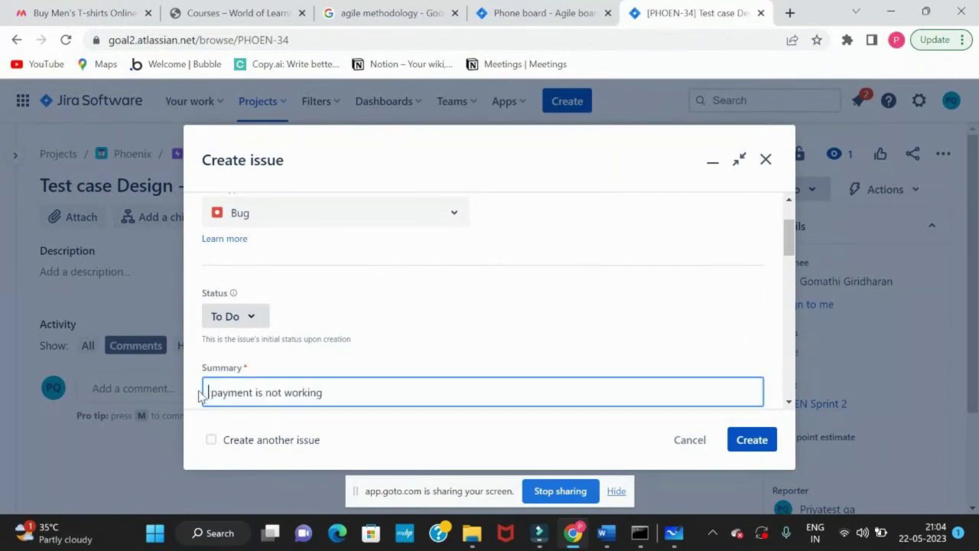
text(UPI)
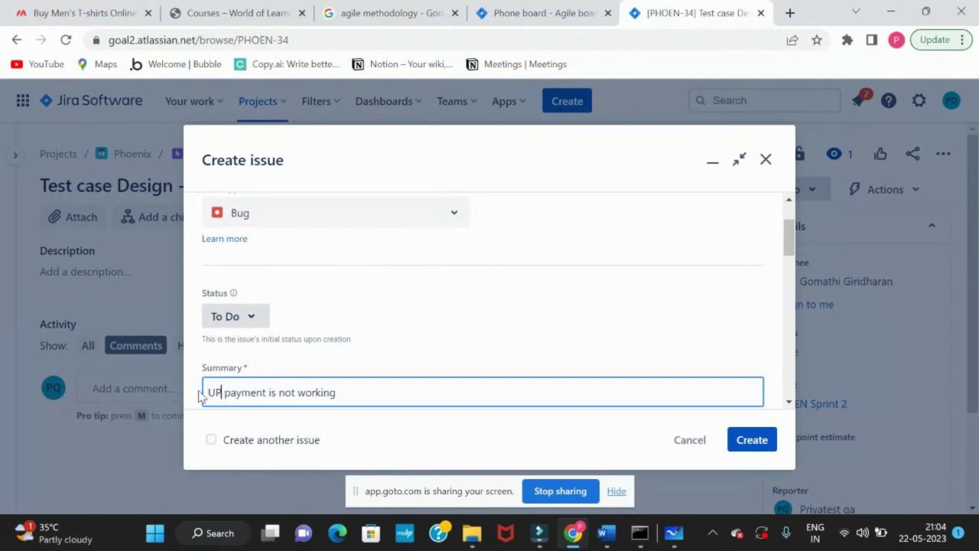
key(BackSpace)
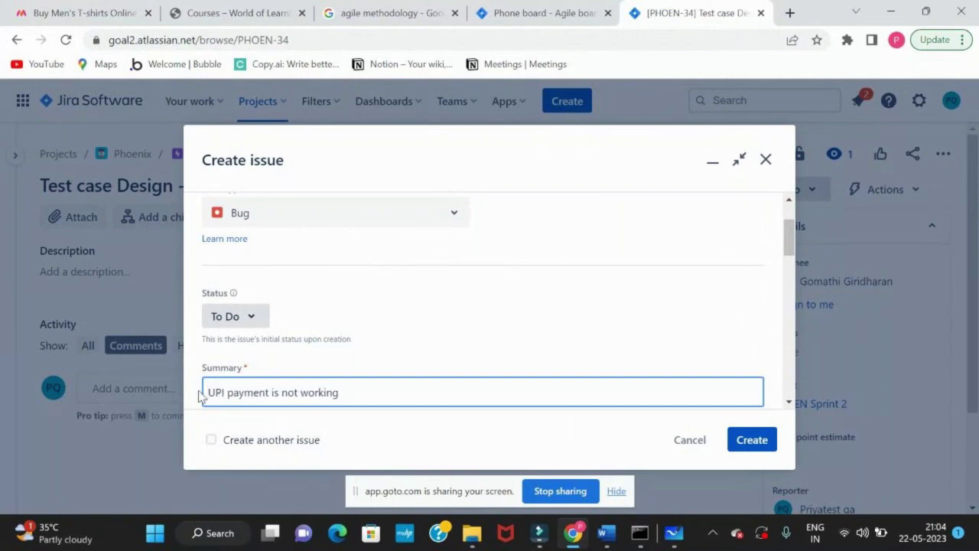
Create the UPI payment bug and open the created issue.
scroll(360, 396, down, 1)
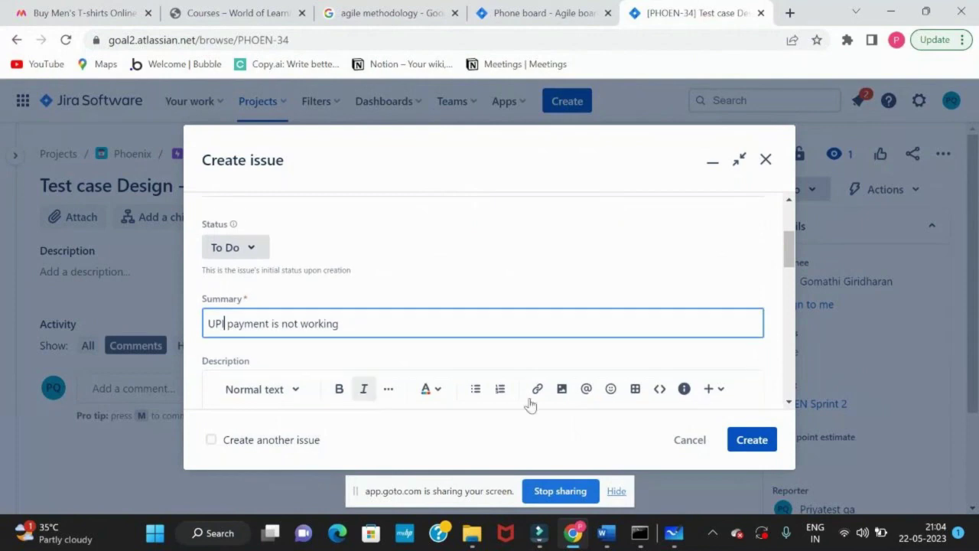
click(749, 443)
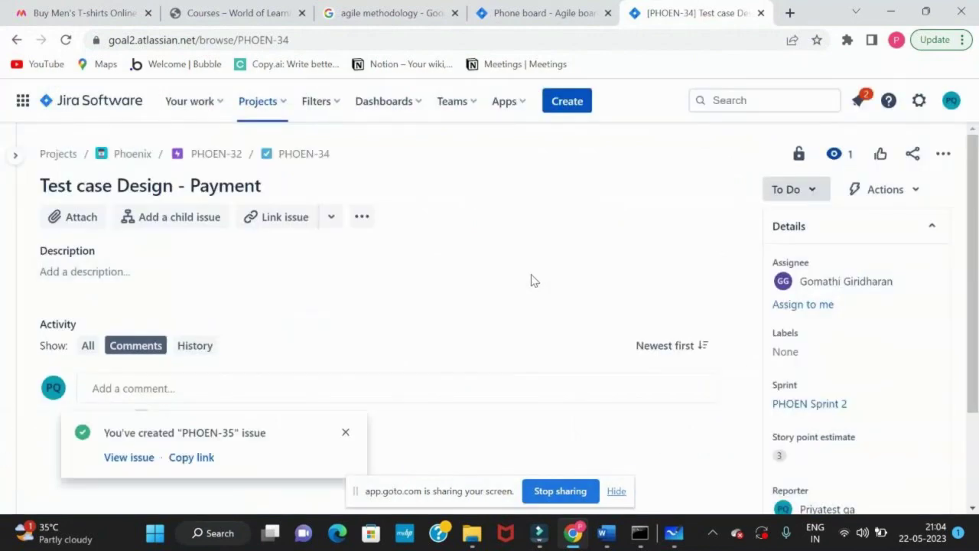
click(129, 459)
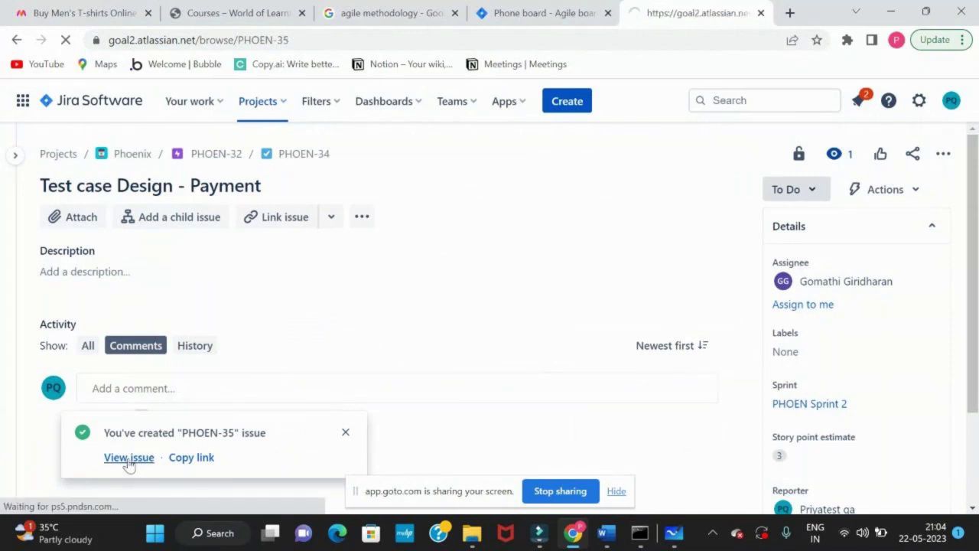
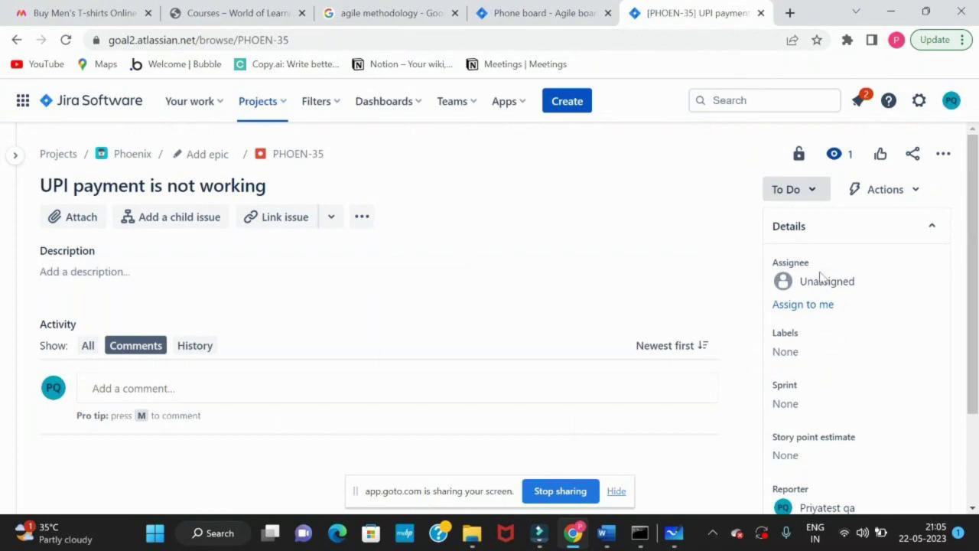
Examine the bug's available statuses, its workflow diagram and its detail fields.
click(803, 194)
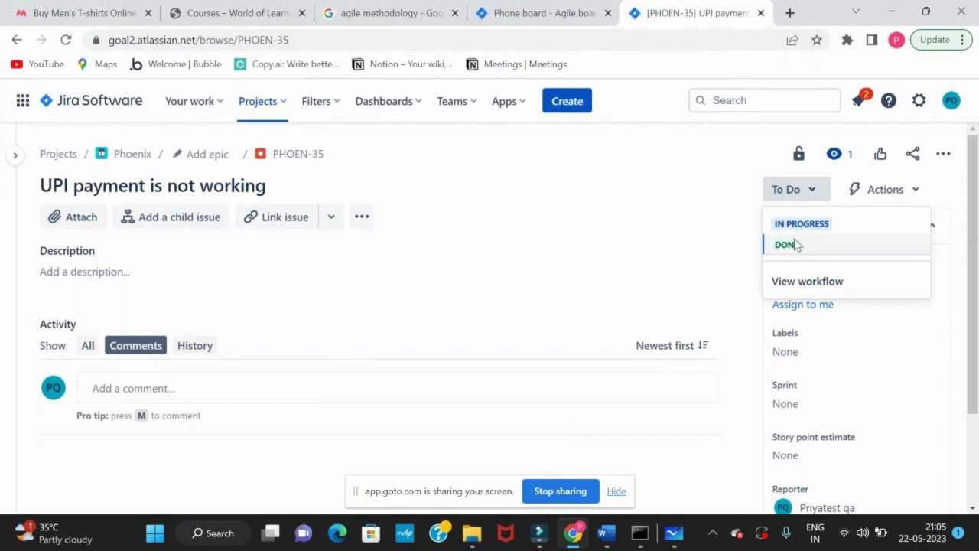
click(807, 282)
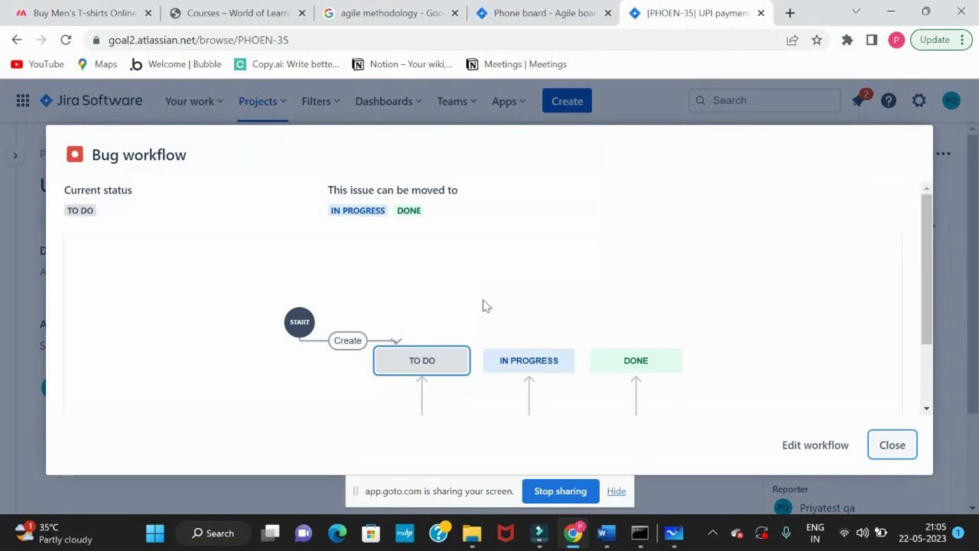
click(892, 445)
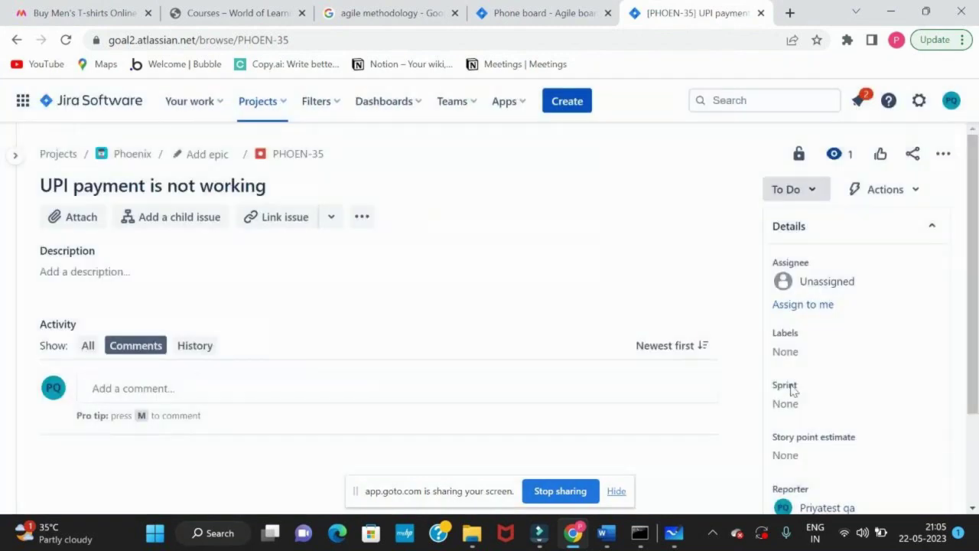
click(813, 198)
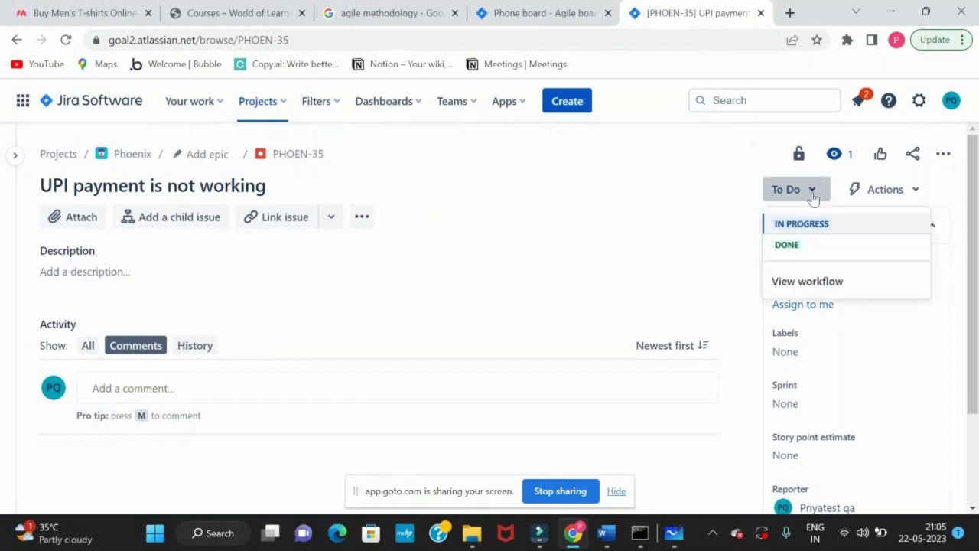
click(693, 237)
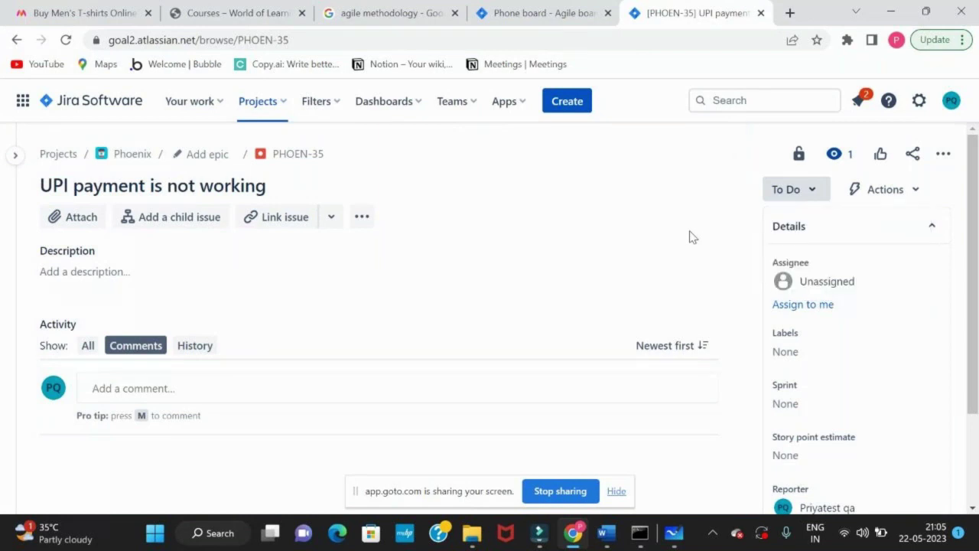
drag(975, 310, 977, 432)
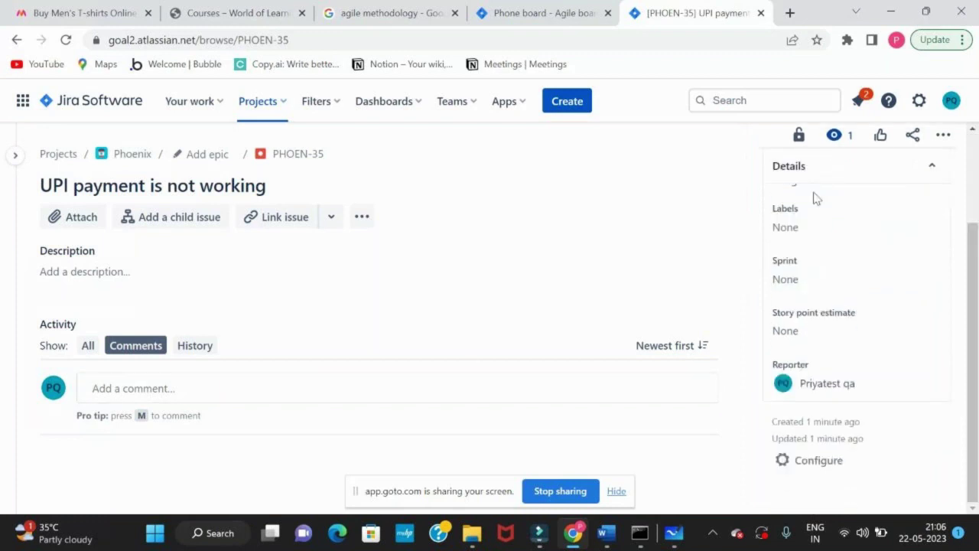
scroll(976, 201, up, 2)
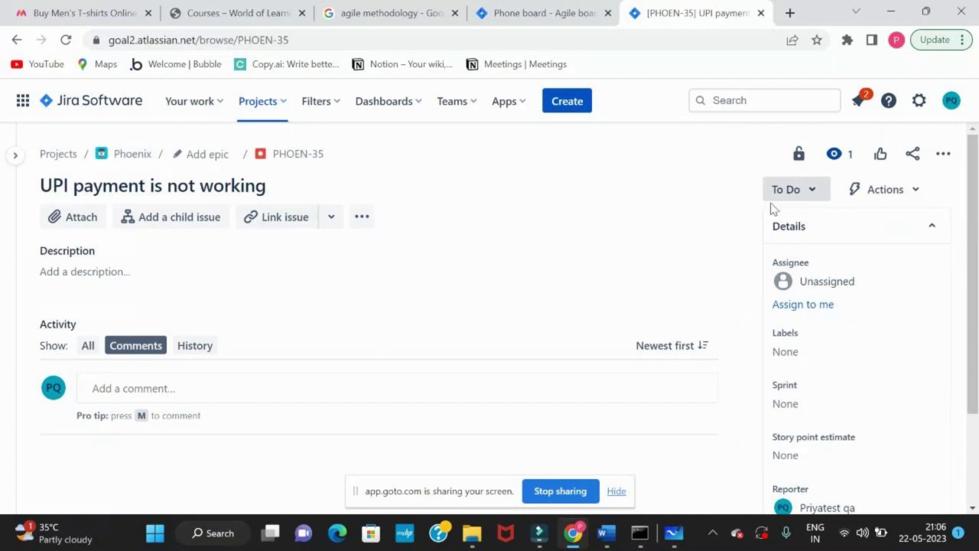
View the bug workflow again, examine the diagram from Start through its statuses, and close it.
click(809, 191)
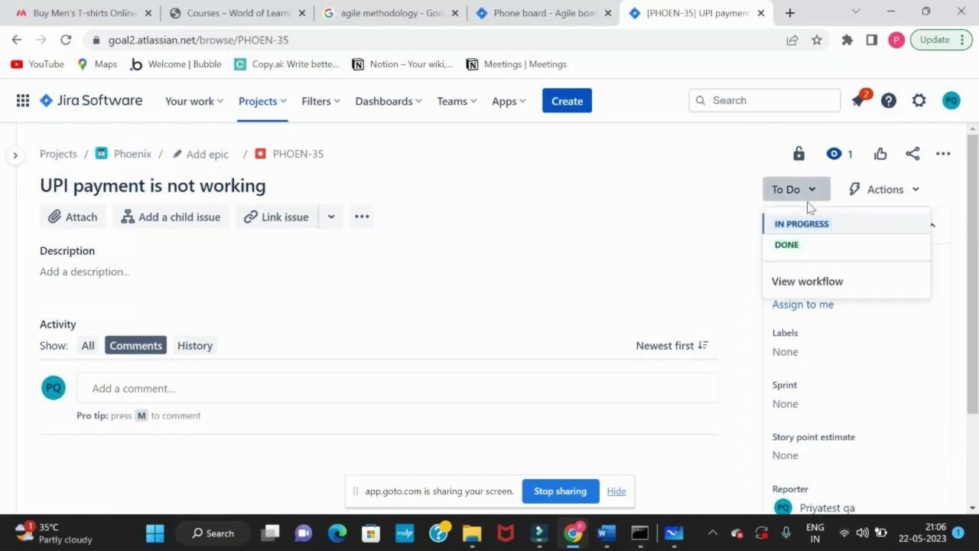
click(824, 288)
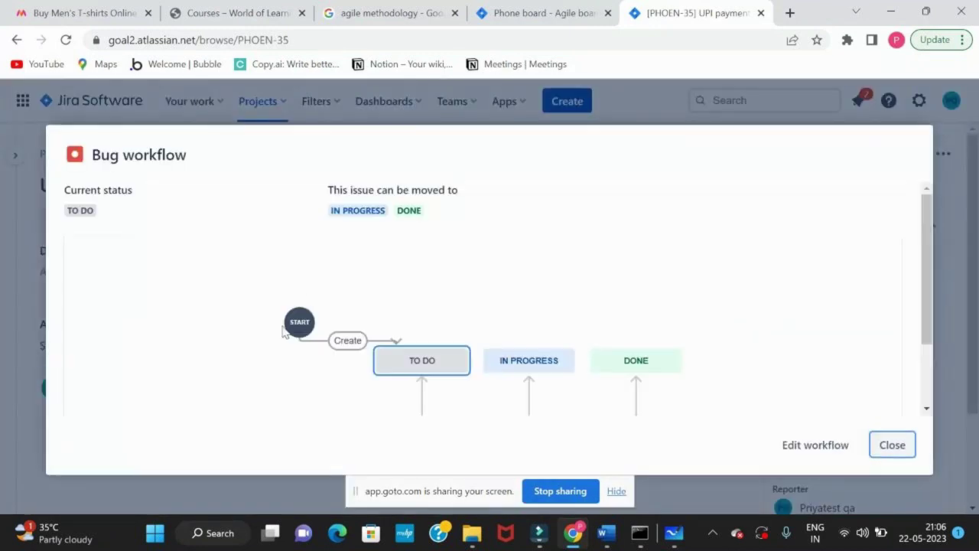
drag(283, 331, 505, 380)
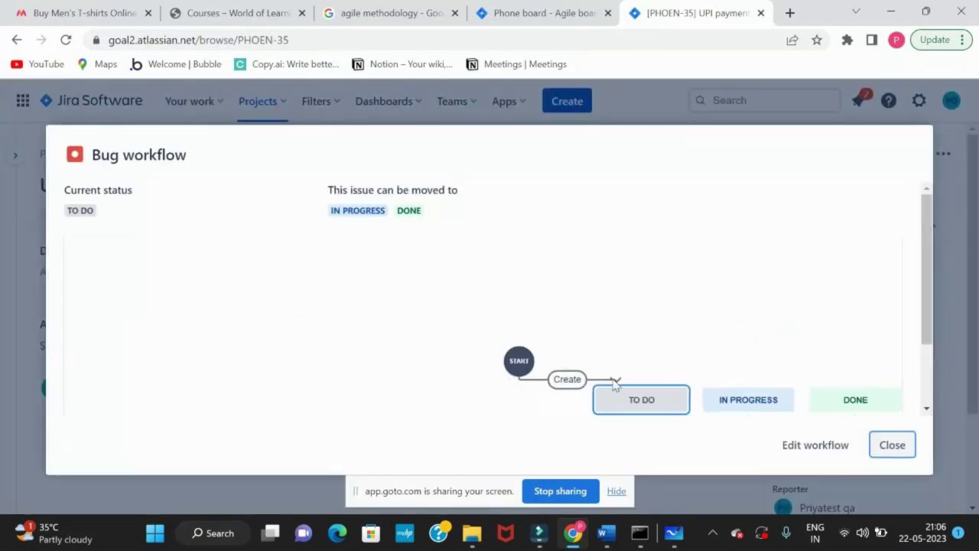
drag(616, 385, 374, 316)
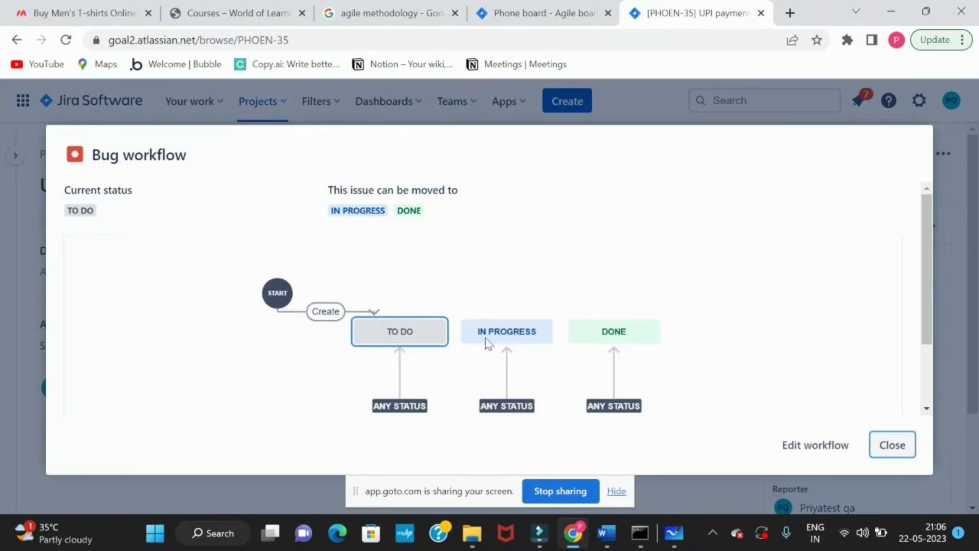
click(893, 445)
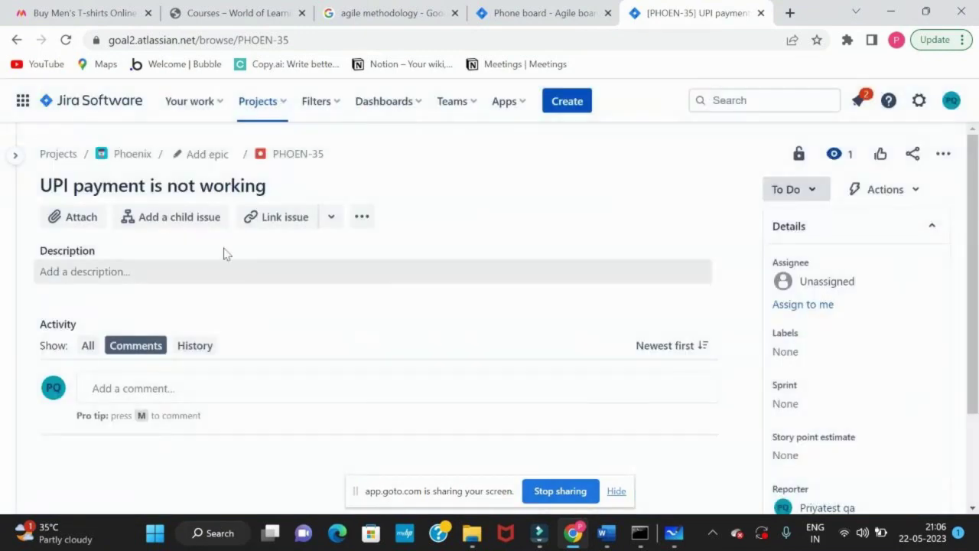
Assign the bug to the epic "Online Shopping - Myntra Application" and open that epic to review its child issues.
click(198, 156)
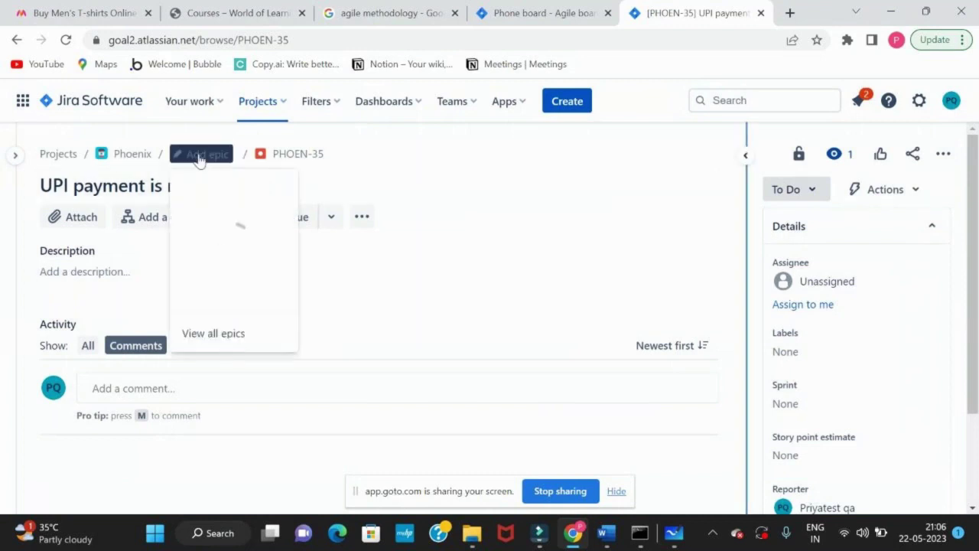
click(234, 219)
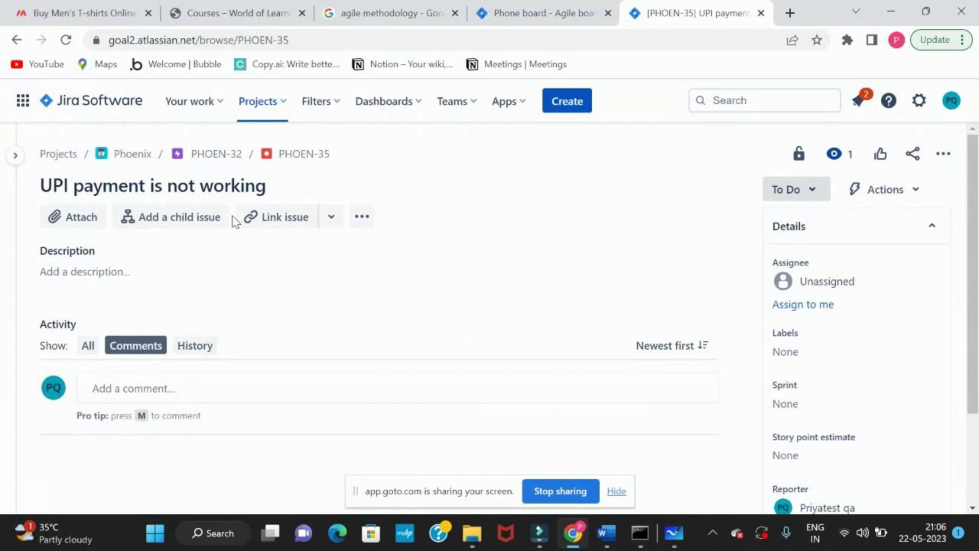
click(210, 157)
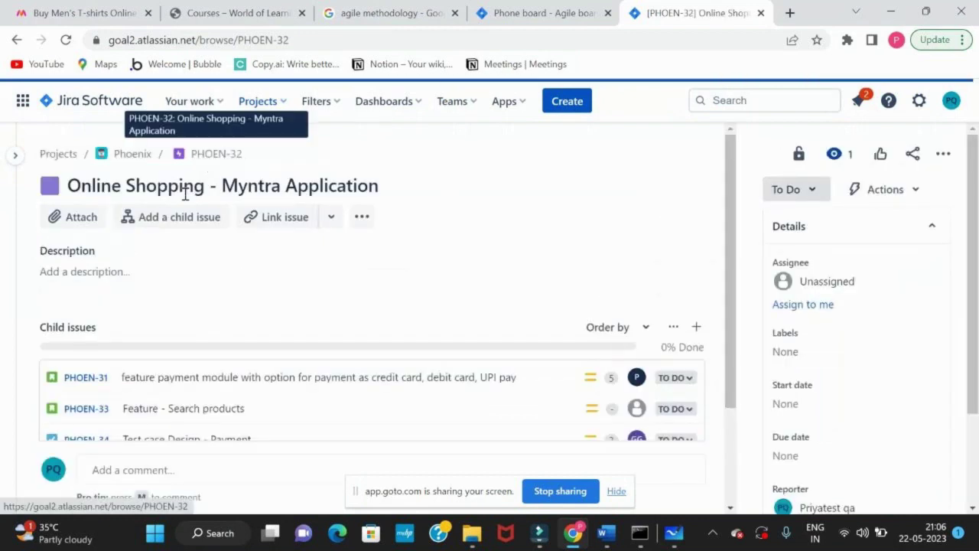
scroll(168, 365, down, 2)
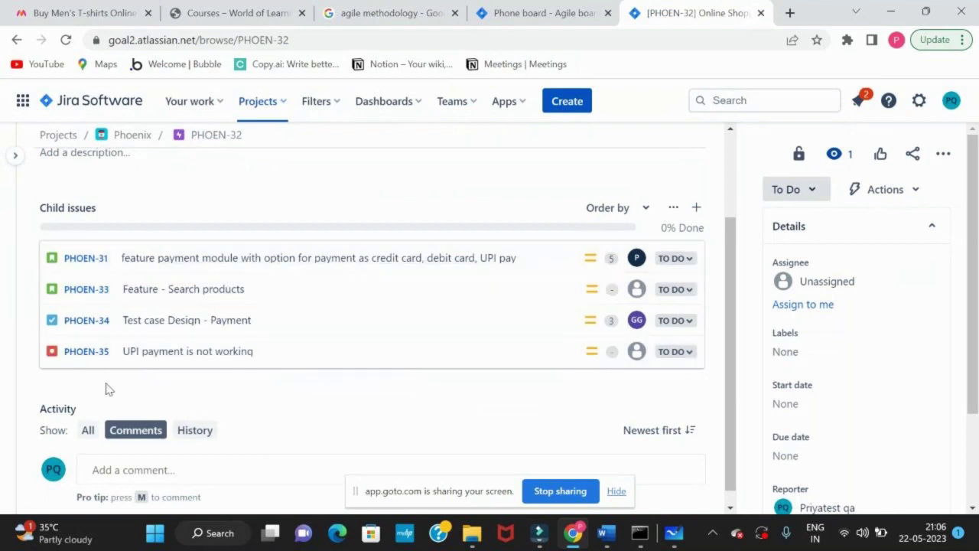
Switch to Microsoft Whiteboard, add the text "Task" and "bug" on two lines beside "Story / requirement" in the epic diagram, and return to Jira.
key(alt+Tab)
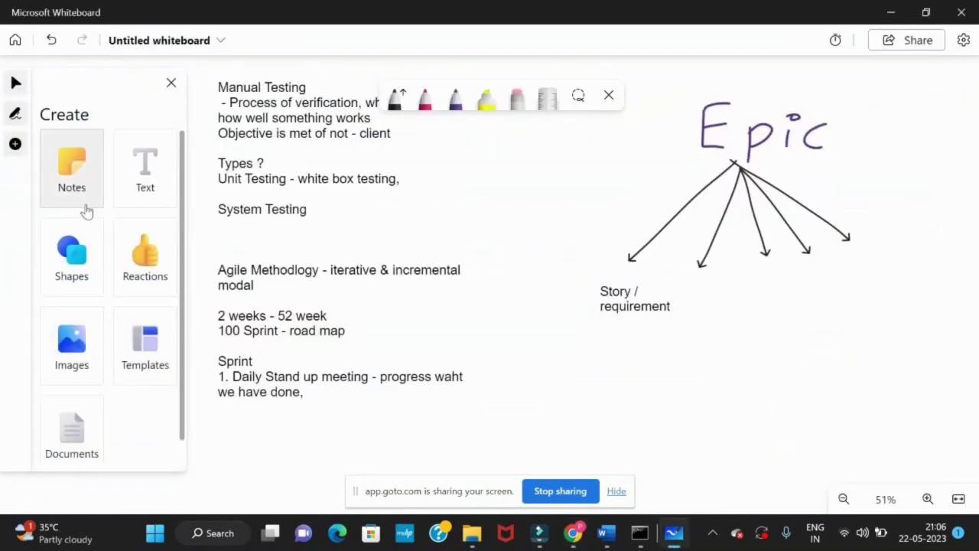
click(711, 290)
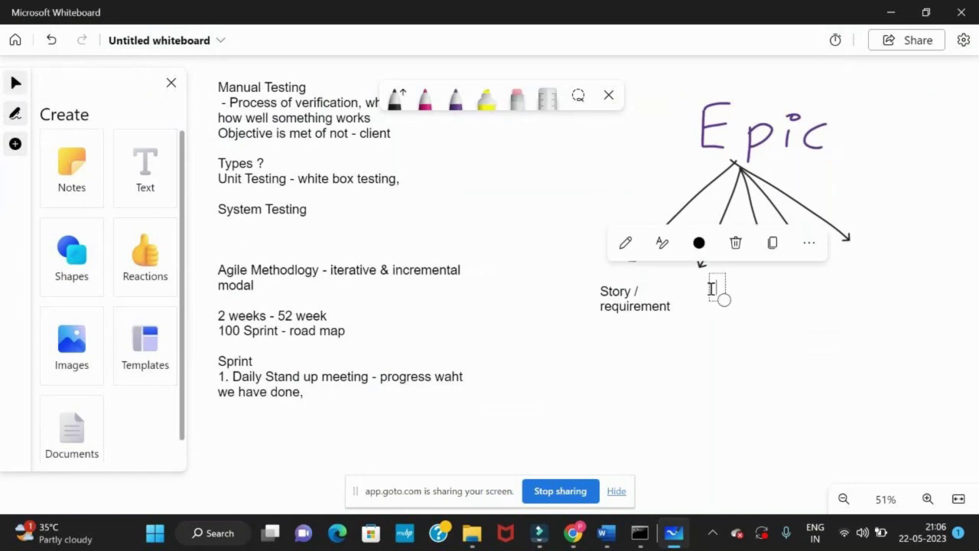
text(Task)
key(Return)
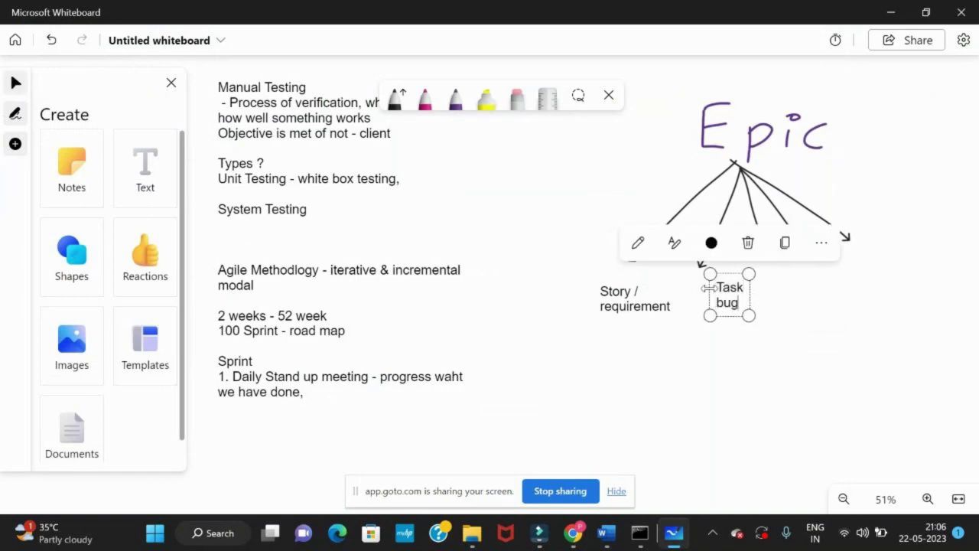
click(659, 327)
key(alt+Tab)
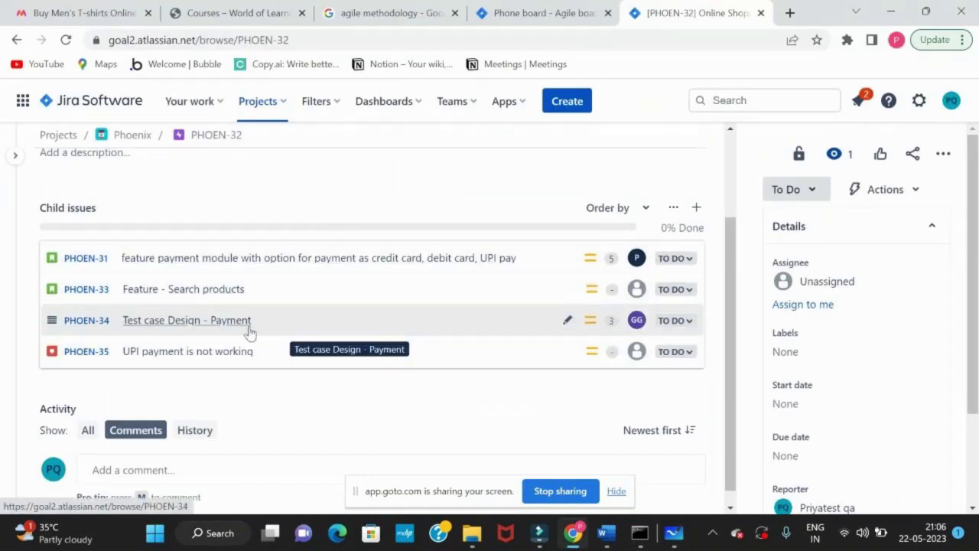
Set the status of the payment module story PHOEN-31 to In Progress in the epic's child issues.
scroll(227, 187, up, 3)
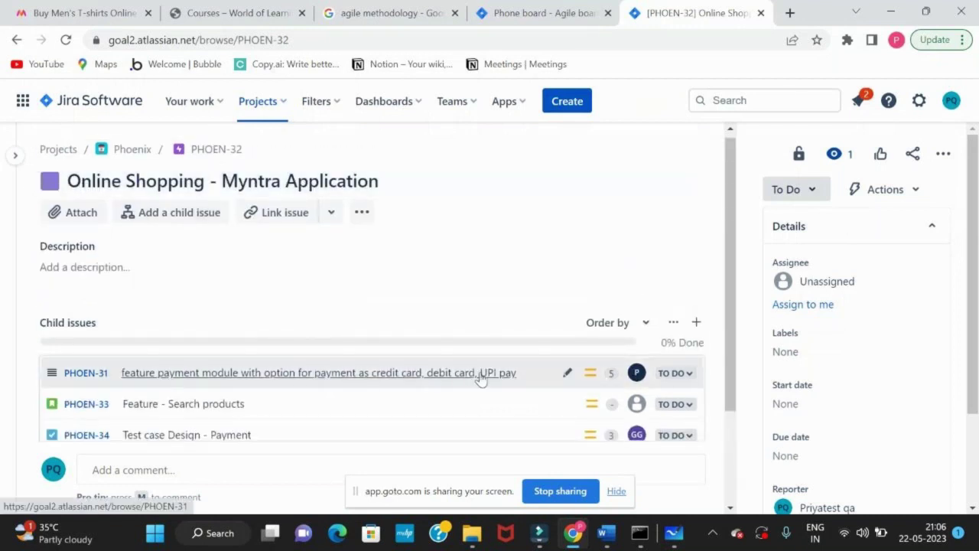
click(670, 374)
click(692, 404)
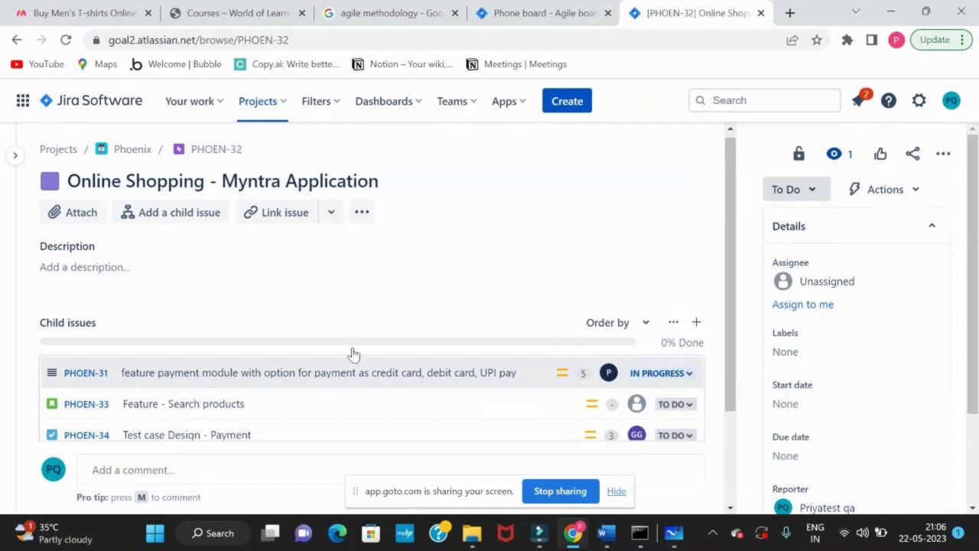
Set the status of the payment module story PHOEN-31 to Done and review the epic's child issues and their progress.
click(662, 378)
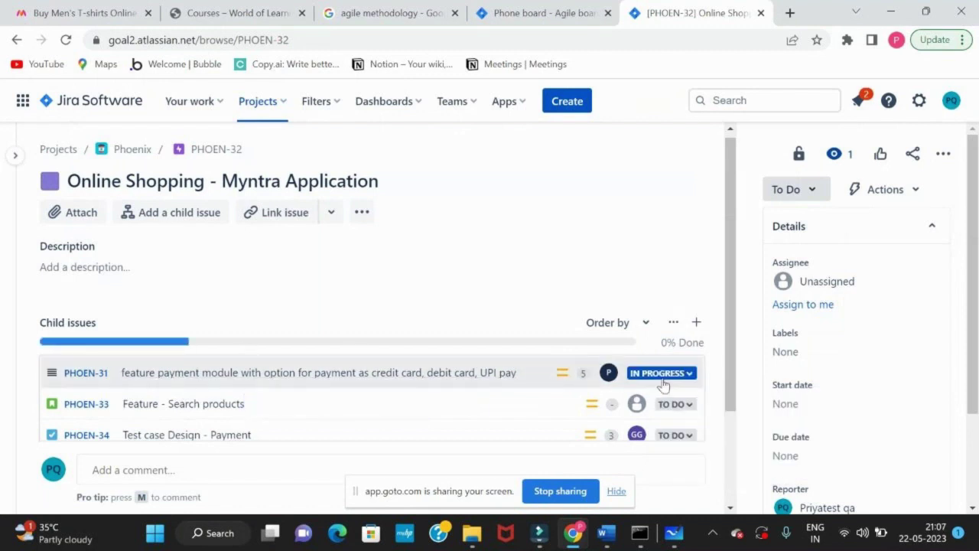
click(651, 423)
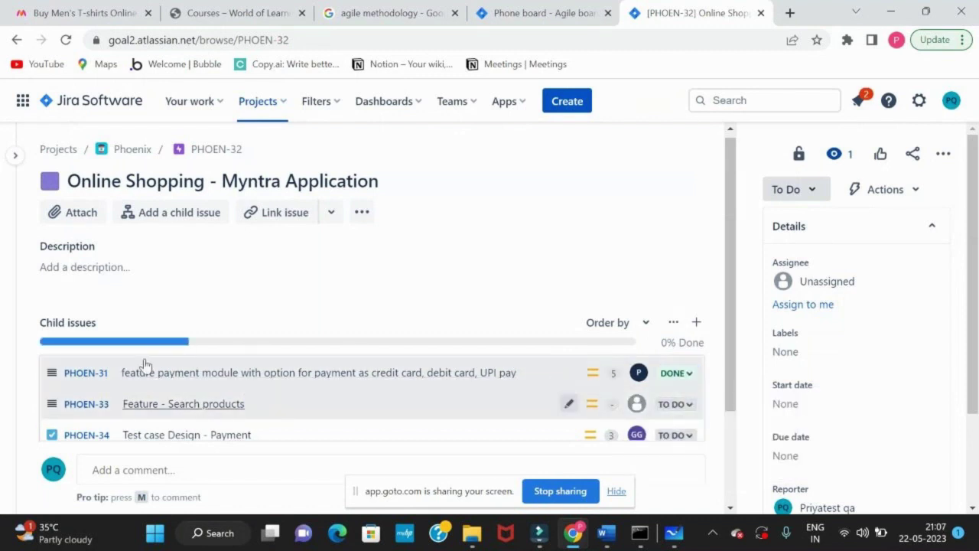
mouse_move(84, 345)
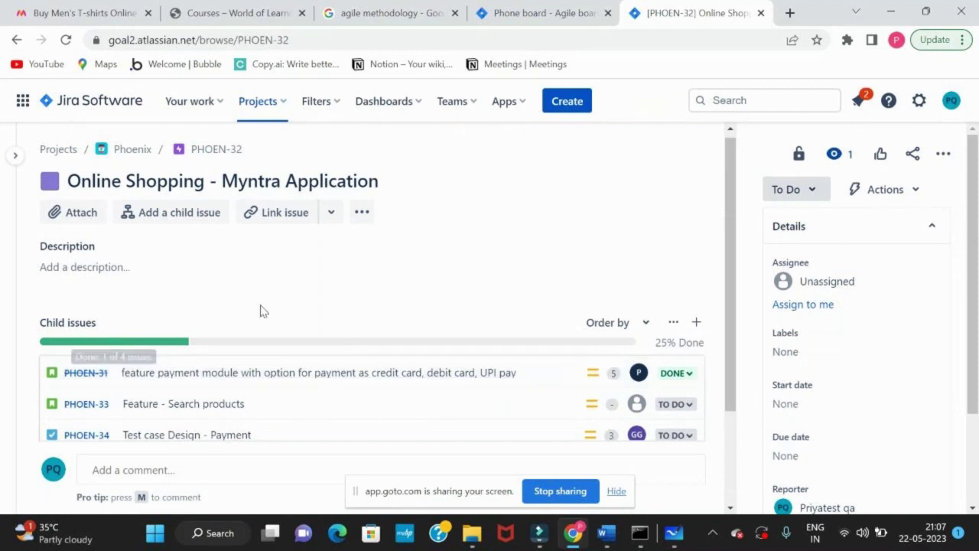
scroll(260, 309, down, 2)
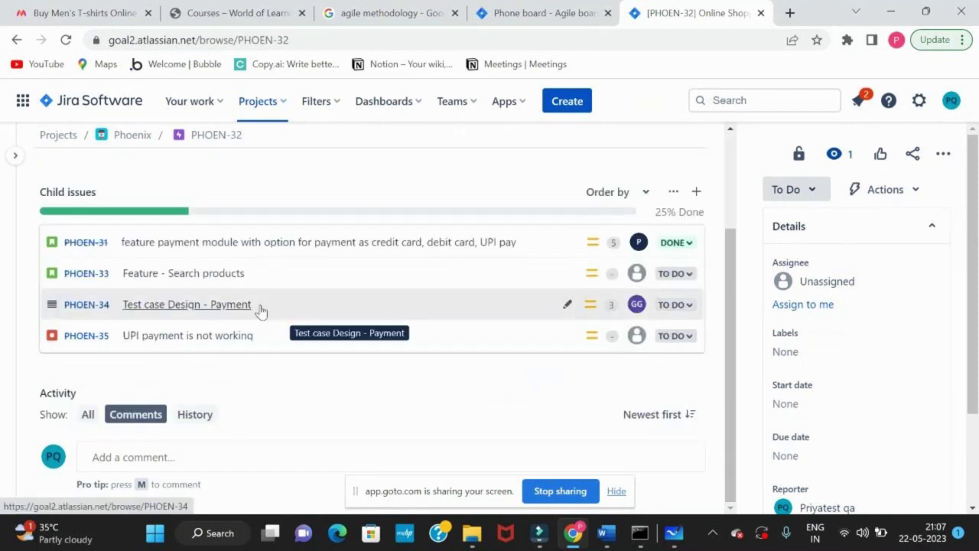
scroll(260, 310, up, 2)
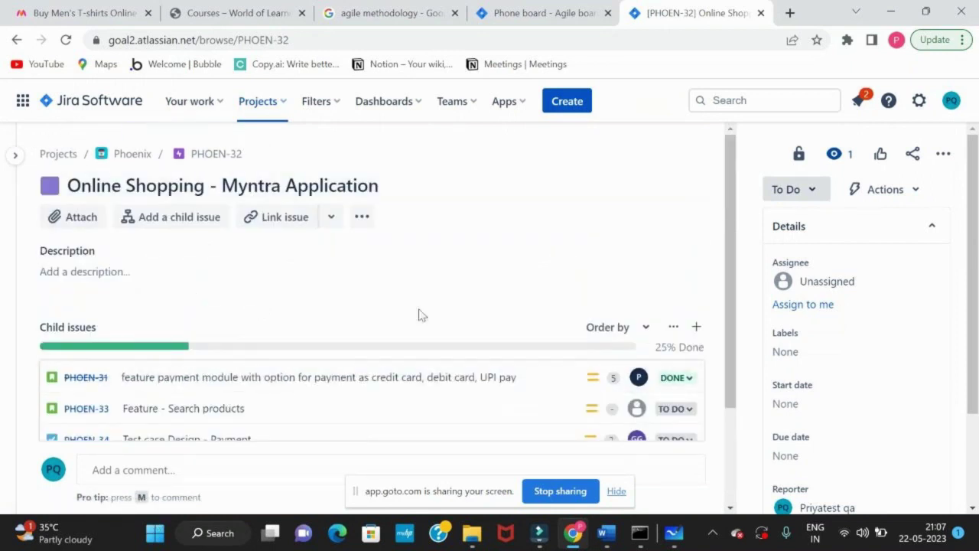
scroll(418, 318, down, 1)
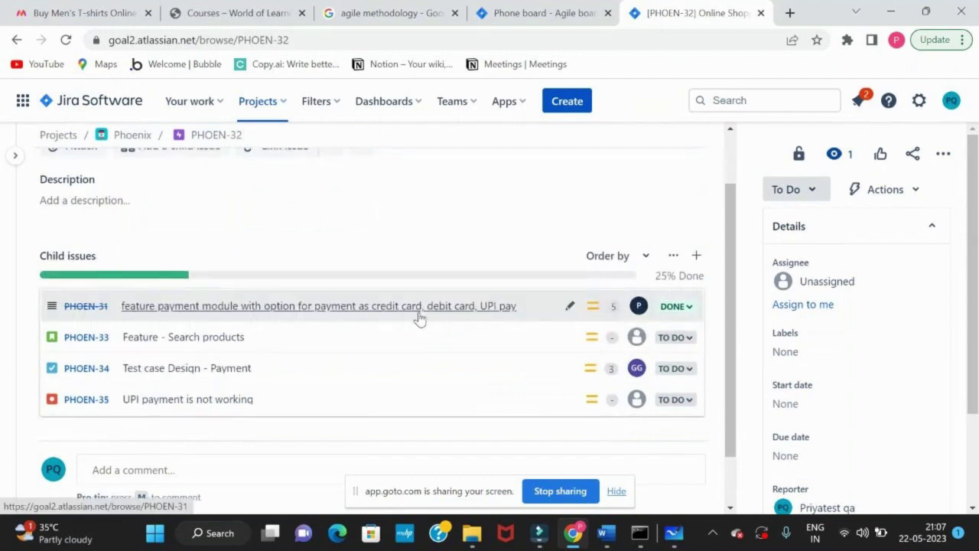
scroll(419, 319, up, 1)
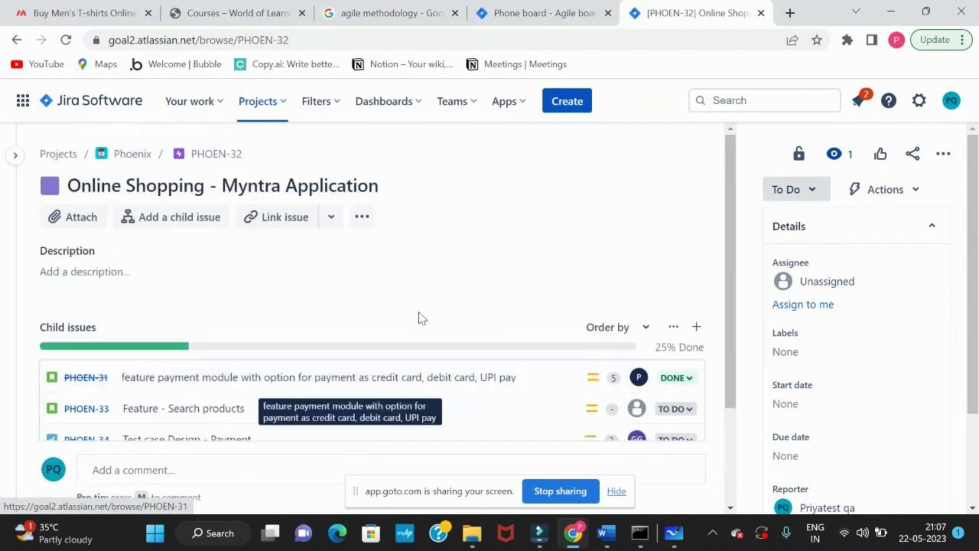
Look through the assigned and recent items in Your work, and open the Phone board from the recent boards.
click(214, 107)
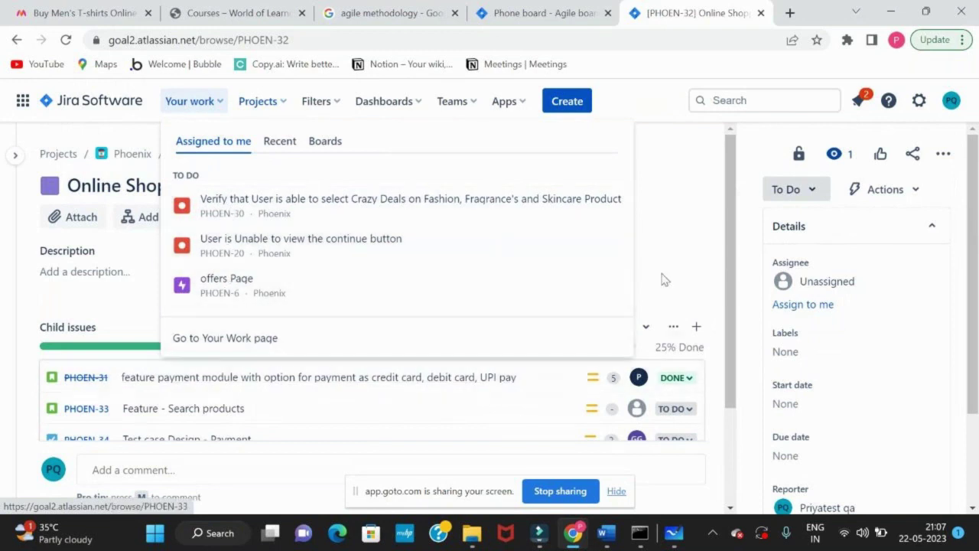
click(280, 142)
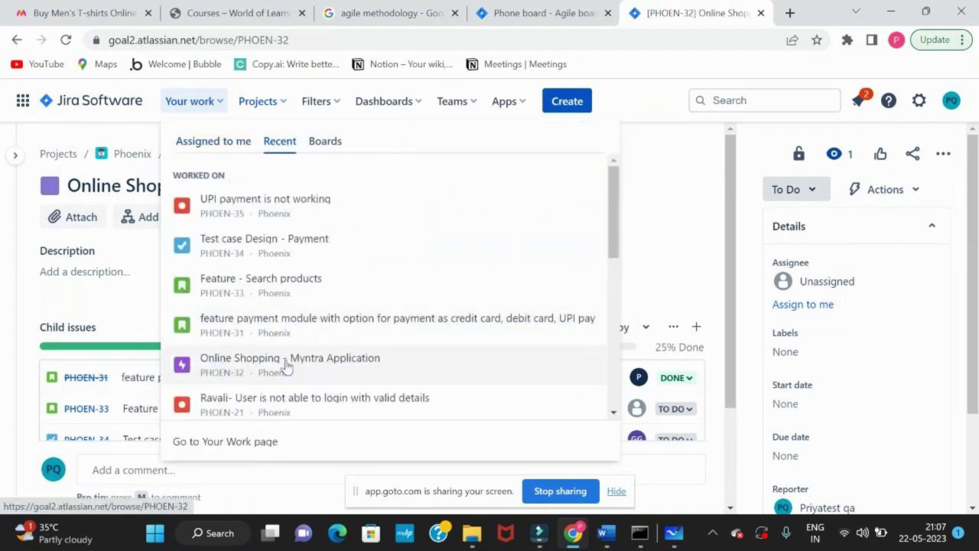
click(323, 147)
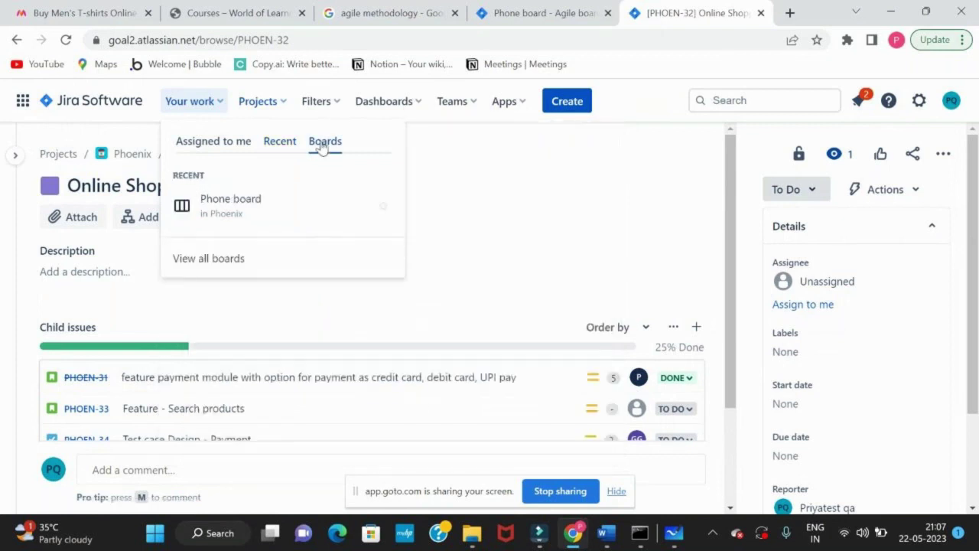
click(227, 205)
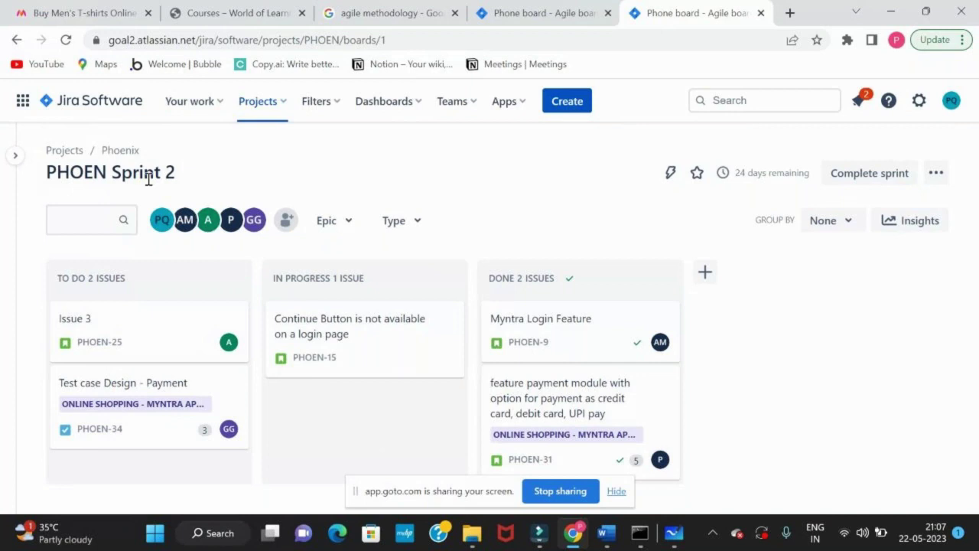
click(201, 111)
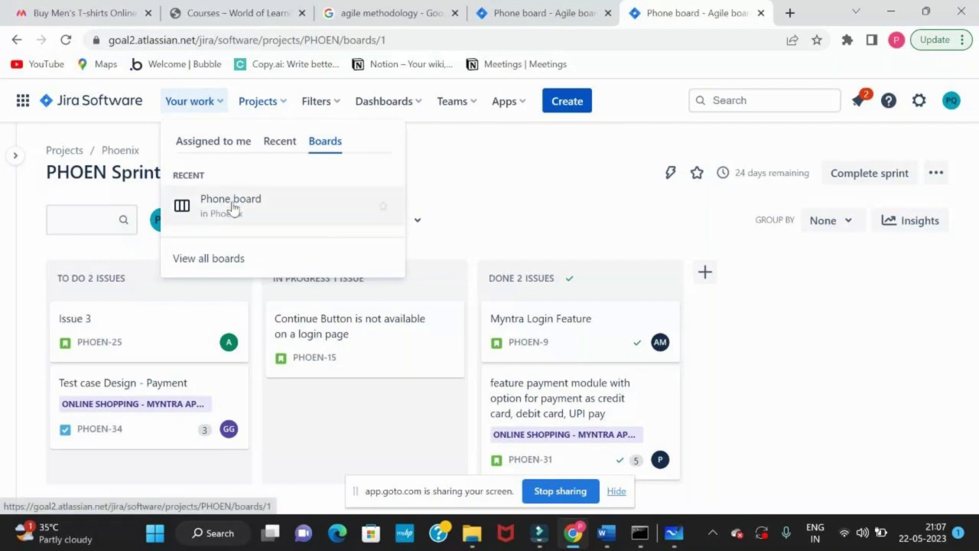
click(430, 181)
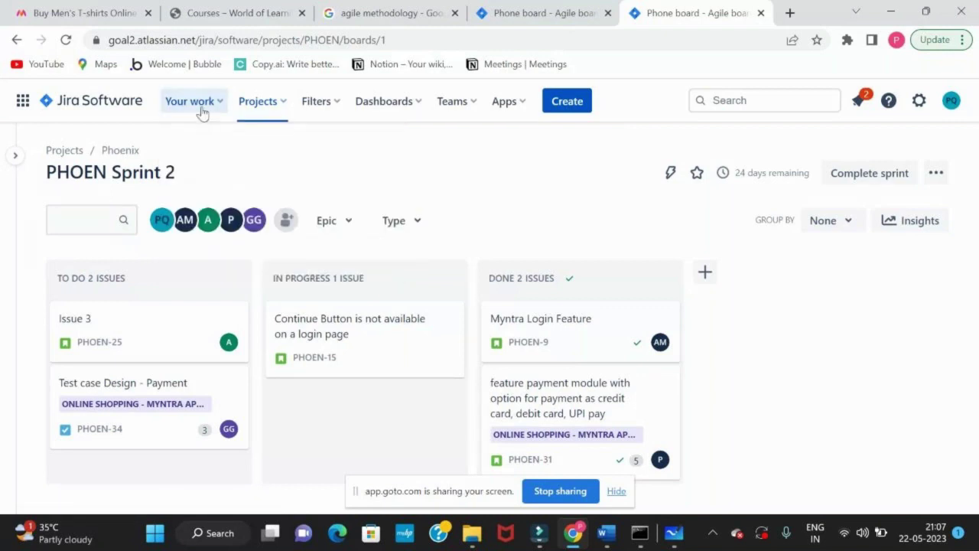
click(201, 112)
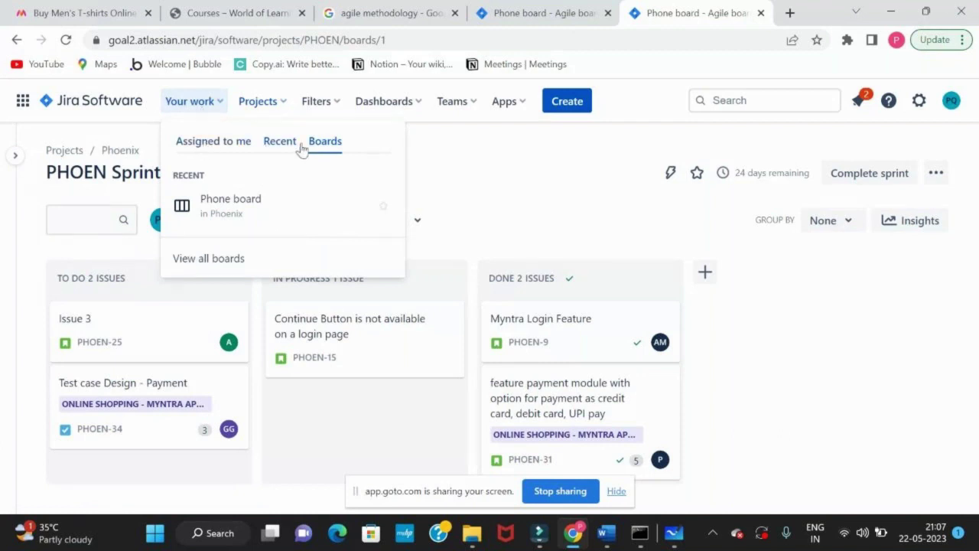
click(461, 159)
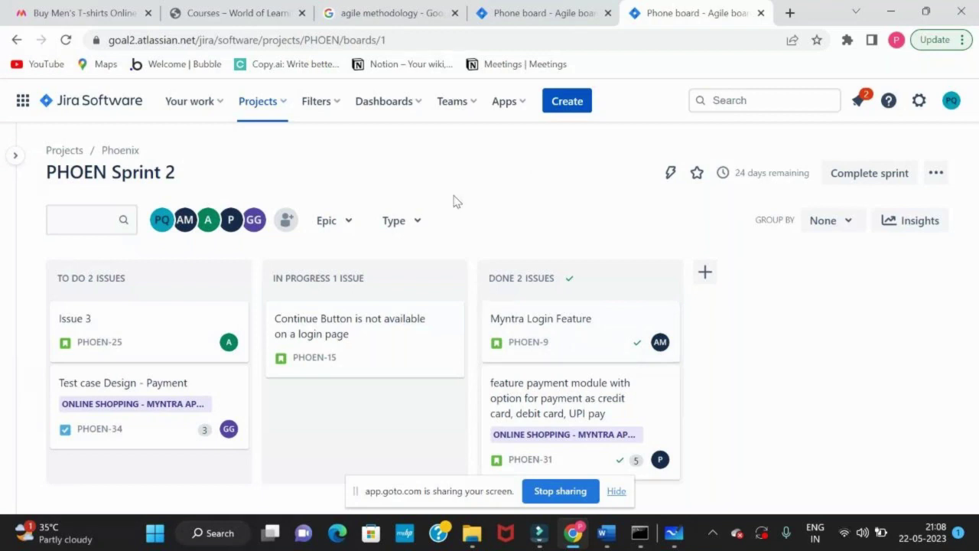
click(174, 105)
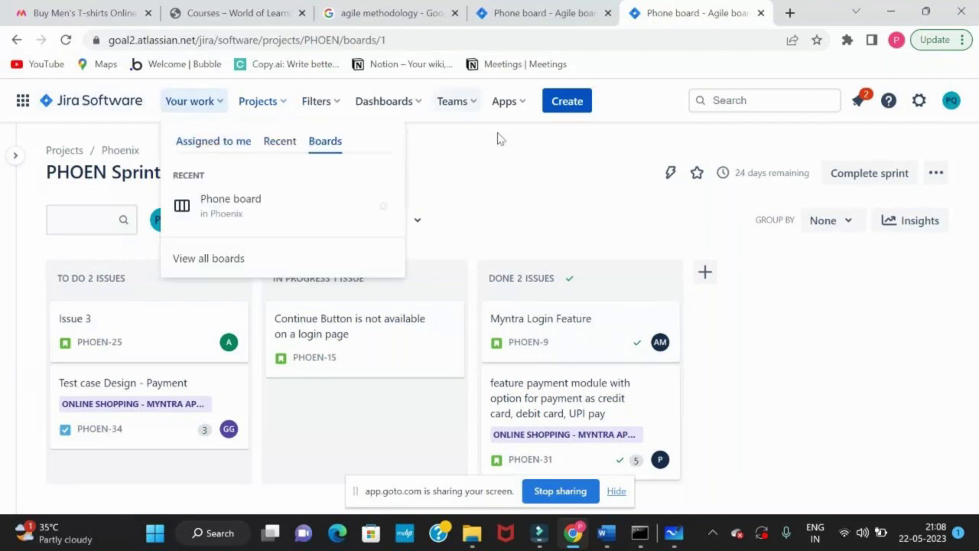
click(501, 194)
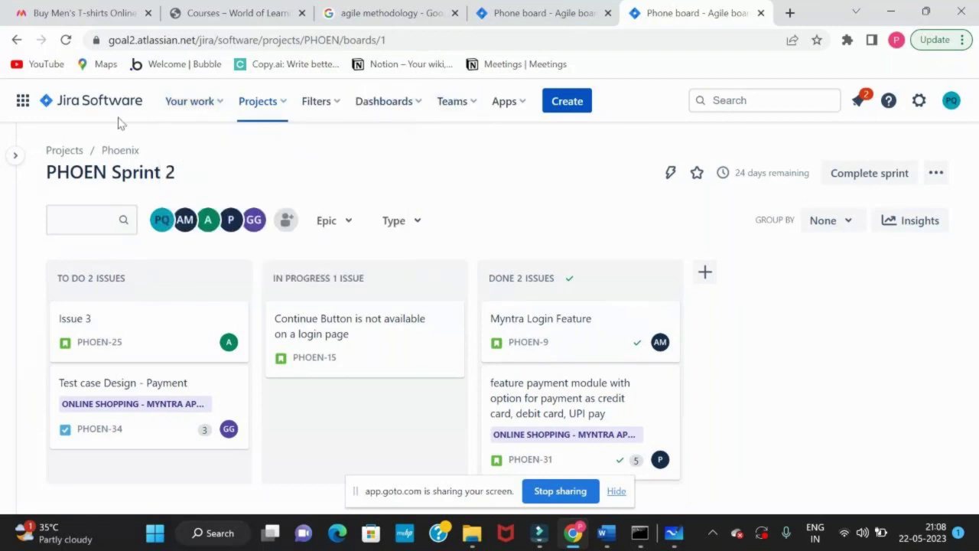
Open the Your work home page, look through its recent projects and viewed items, and return to the Phoenix project board.
click(95, 108)
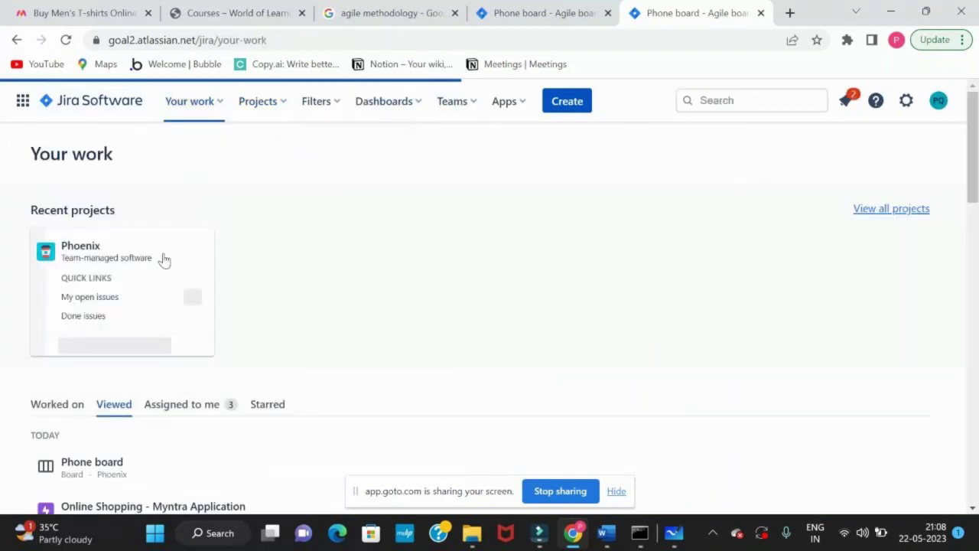
scroll(164, 261, down, 10)
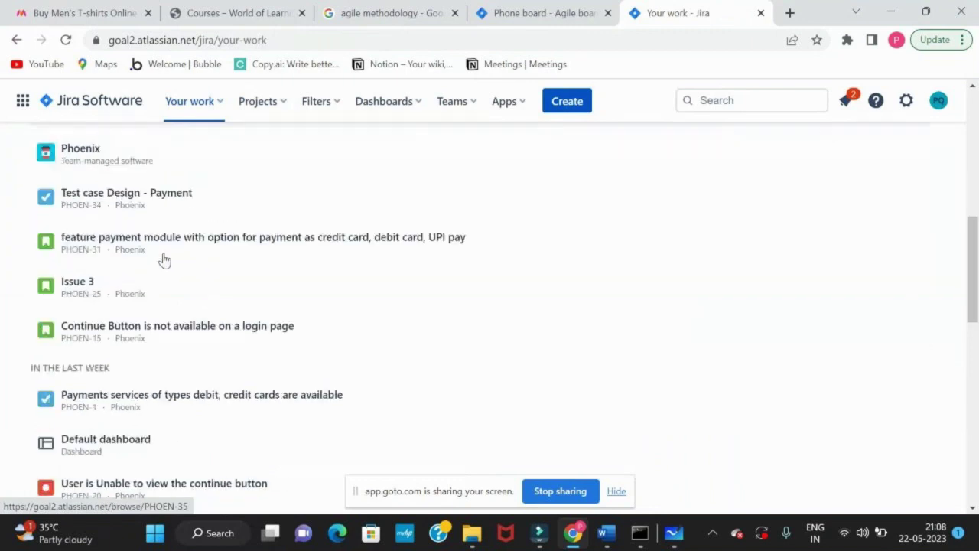
scroll(163, 258, up, 10)
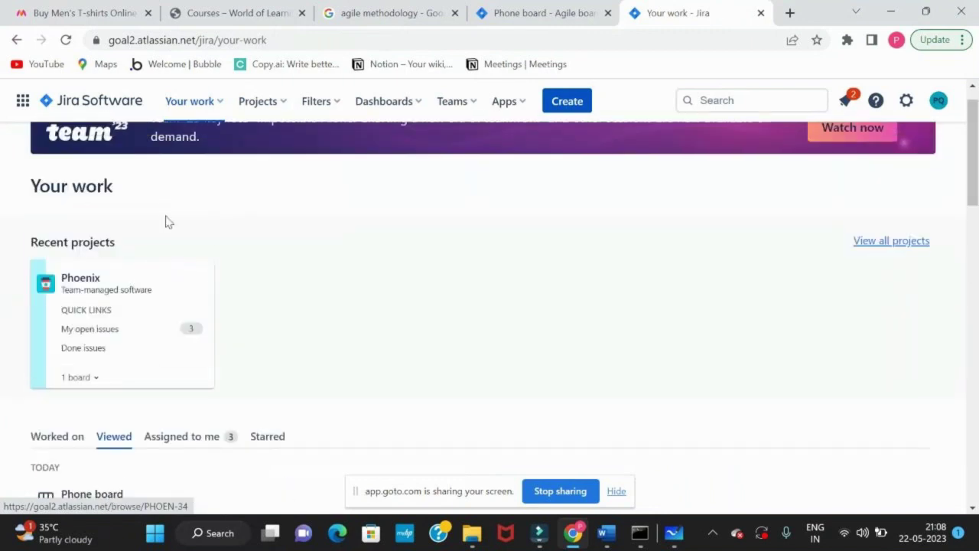
scroll(194, 291, up, 1)
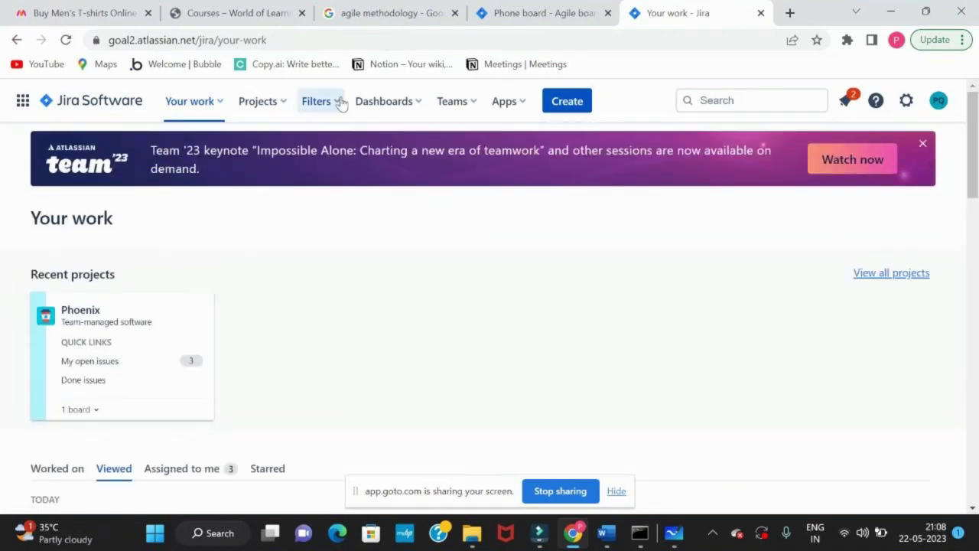
click(267, 107)
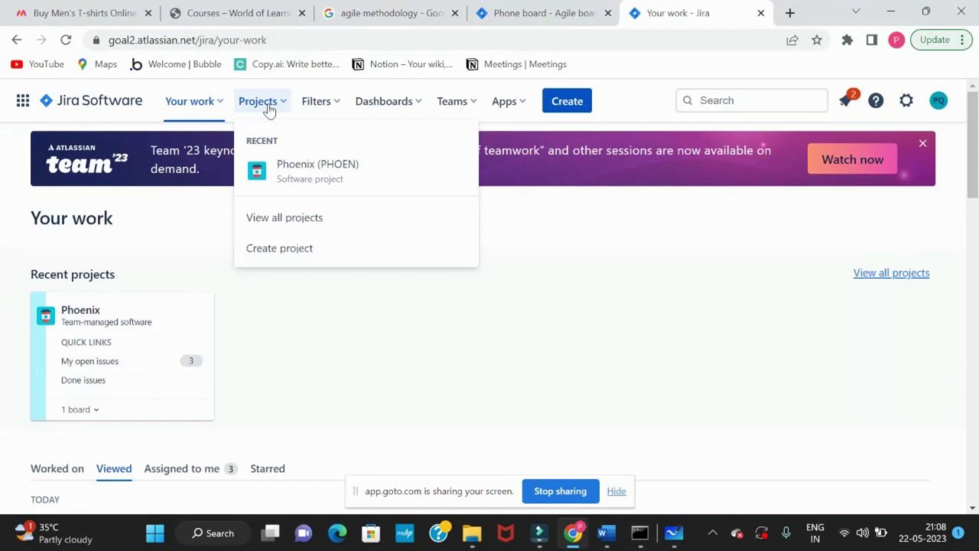
click(293, 176)
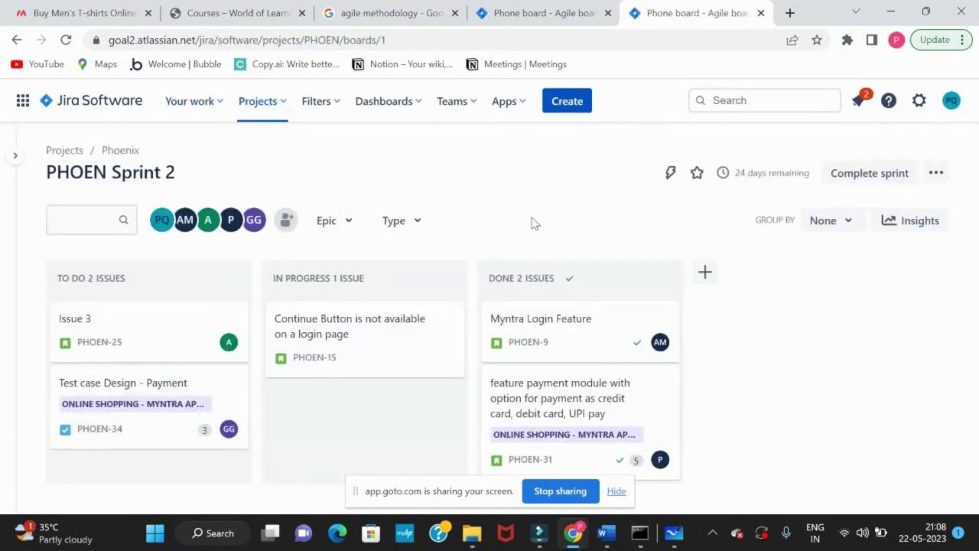
click(936, 173)
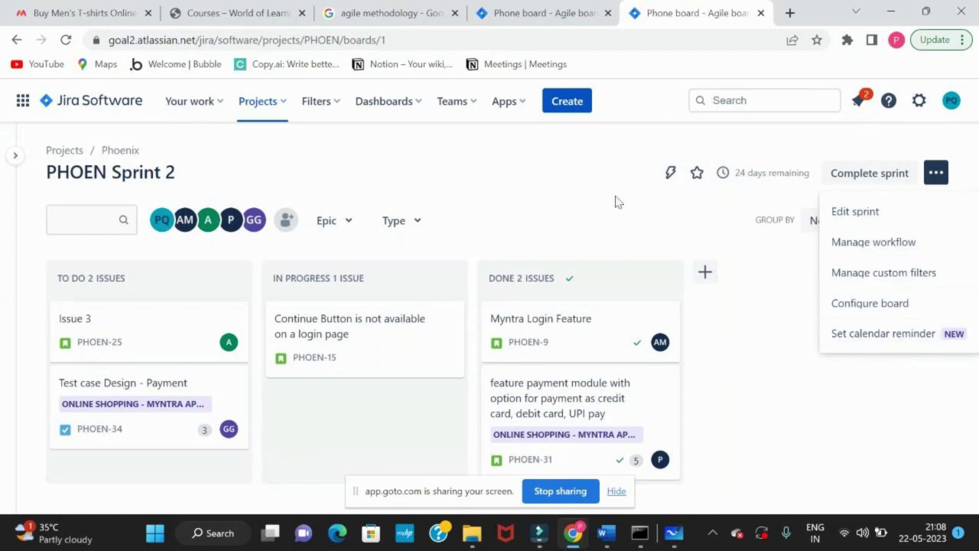
click(459, 101)
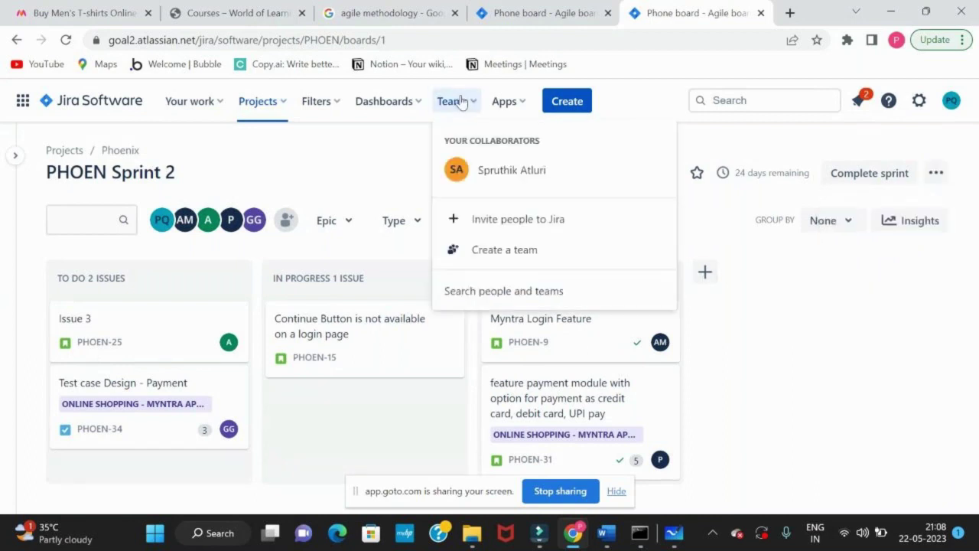
click(362, 185)
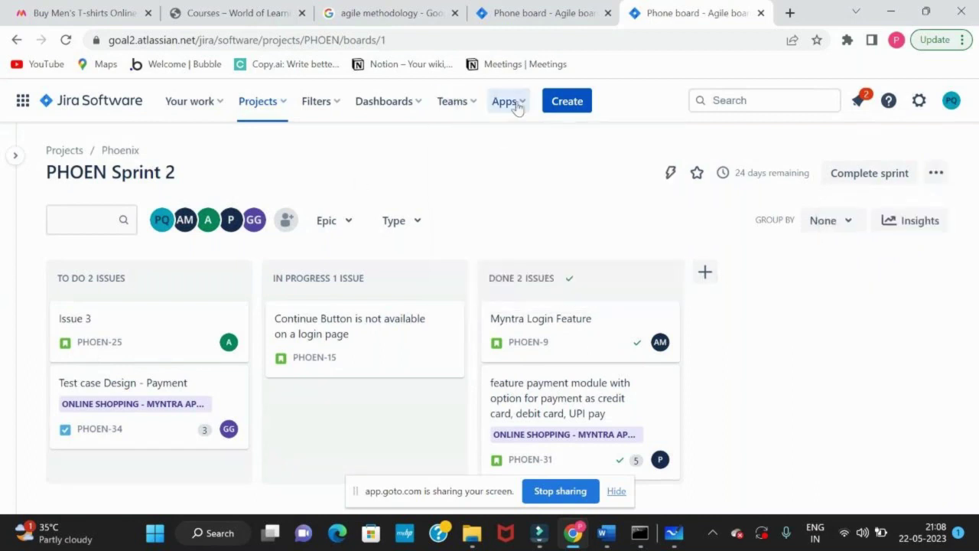
Open the notifications and review the issue updates listed as direct and watching.
click(856, 104)
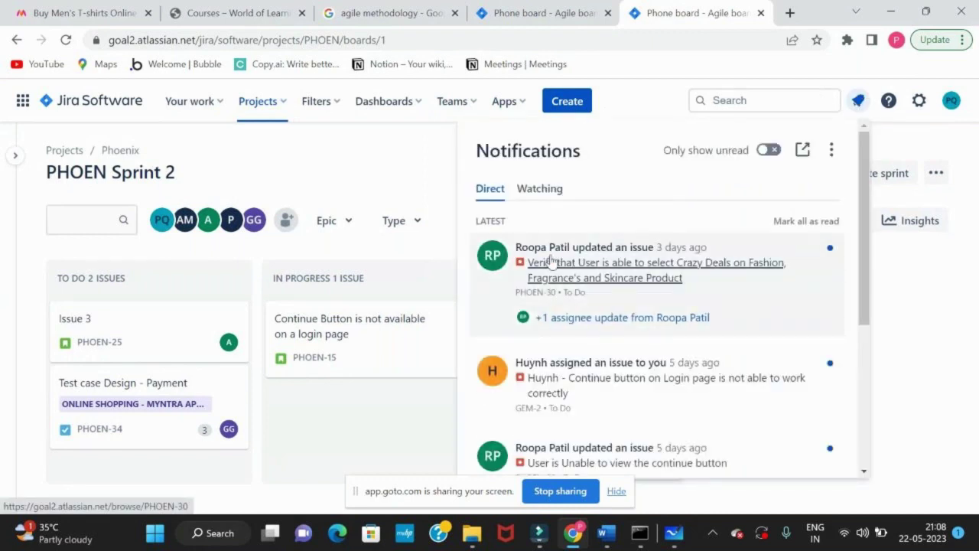
click(552, 262)
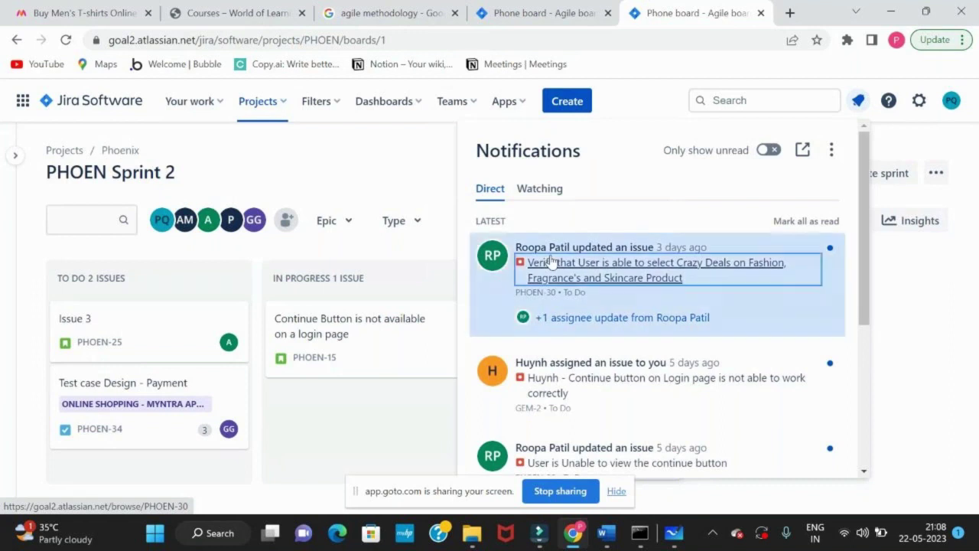
click(397, 187)
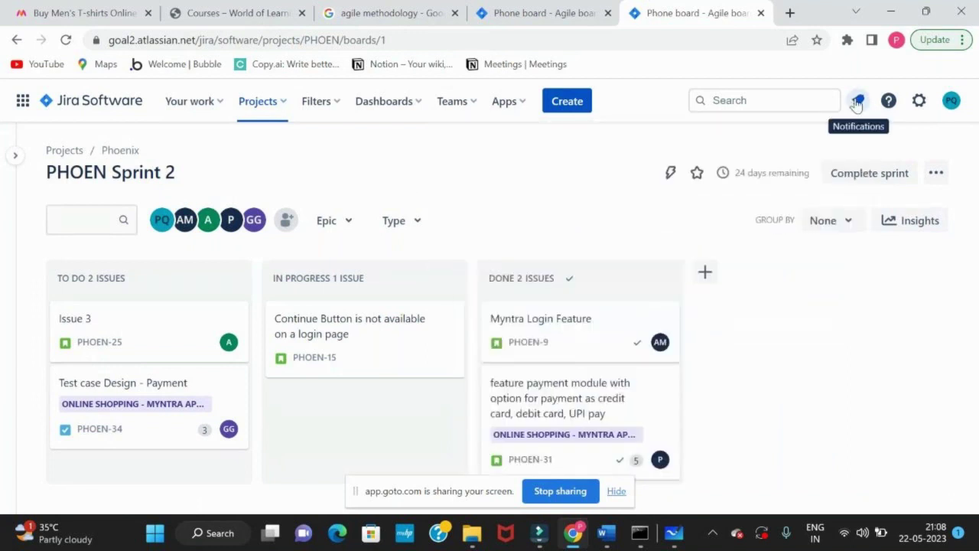
click(857, 104)
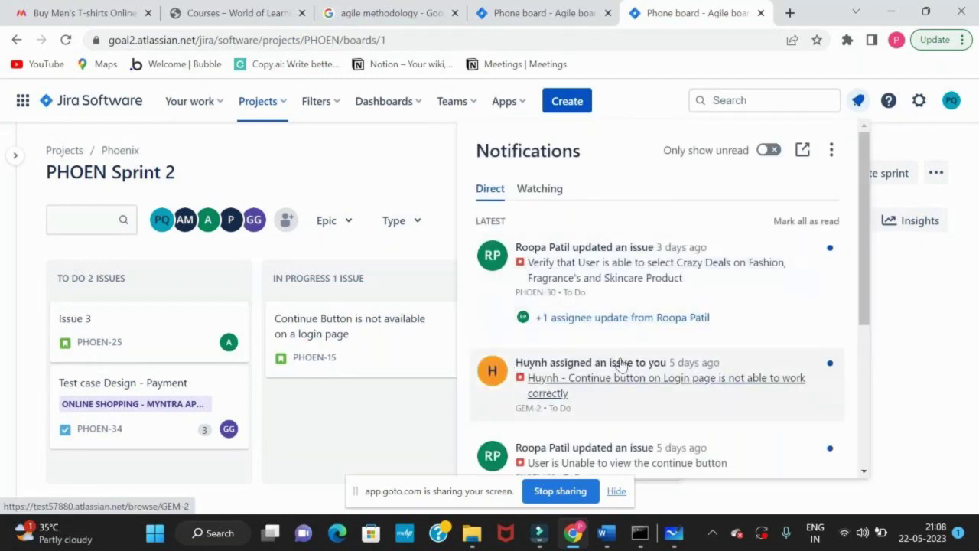
scroll(627, 367, down, 2)
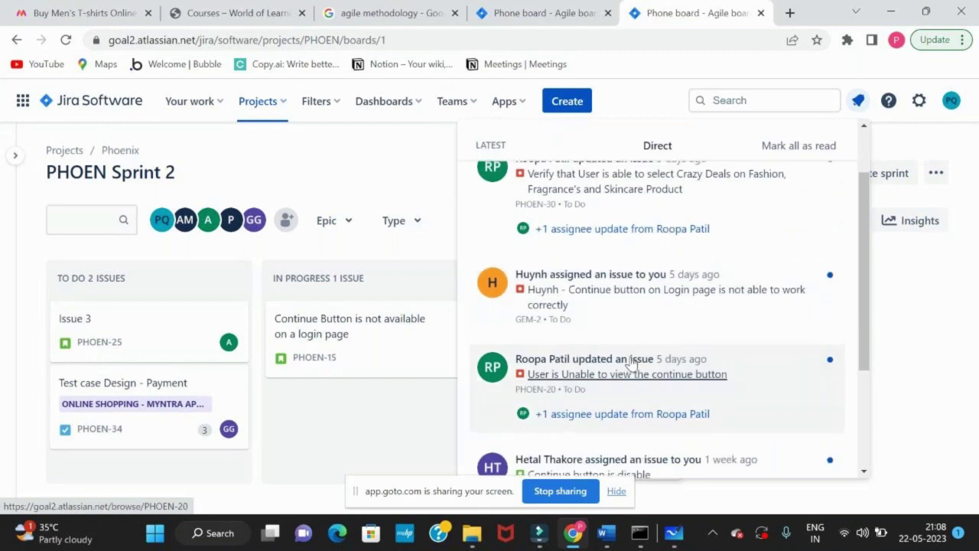
scroll(627, 360, up, 2)
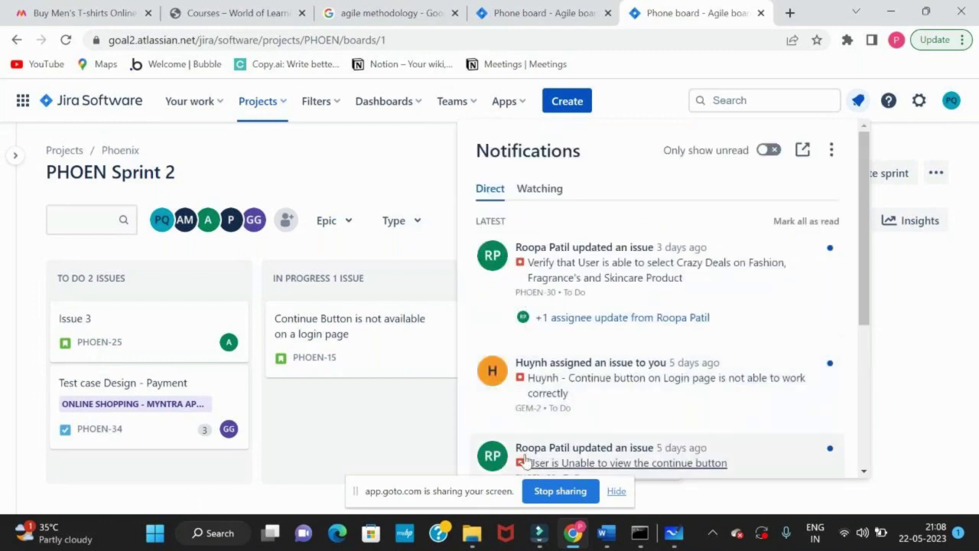
click(547, 195)
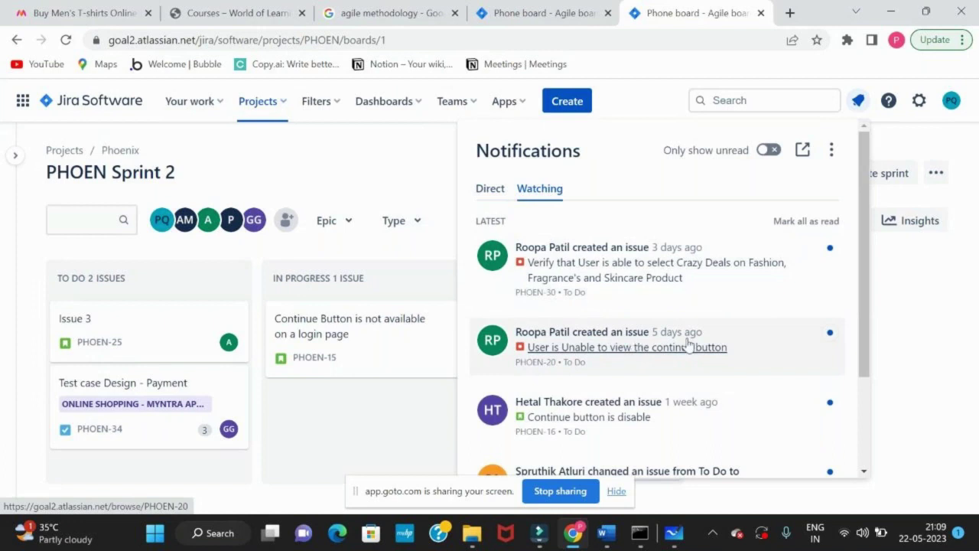
Open the Test case Design - Payment task PHOEN-34 and look at its watchers and the option to add more.
click(557, 18)
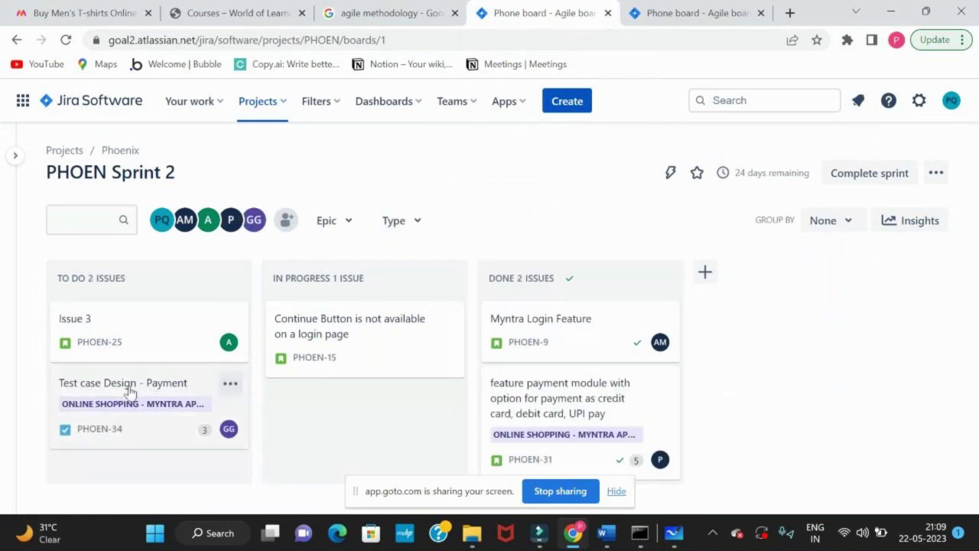
click(130, 392)
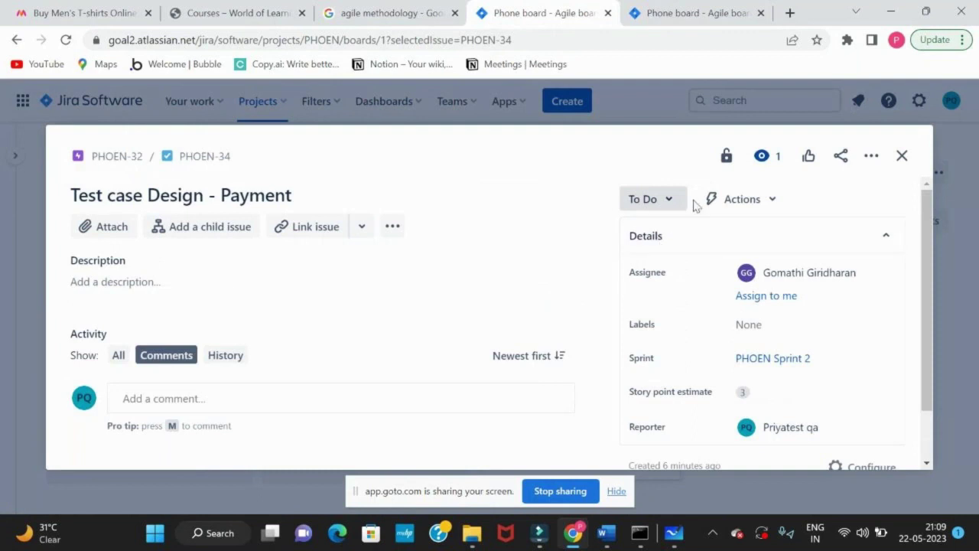
click(766, 156)
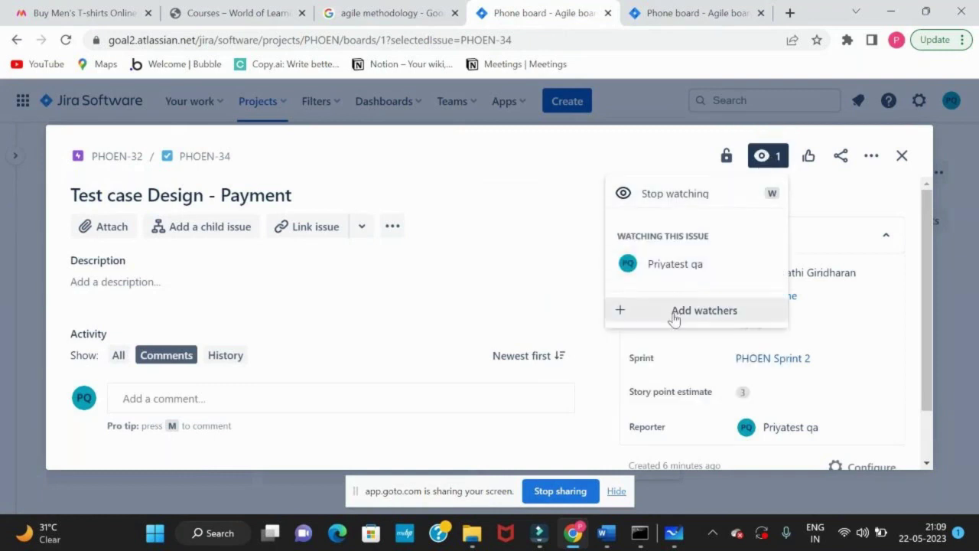
click(673, 313)
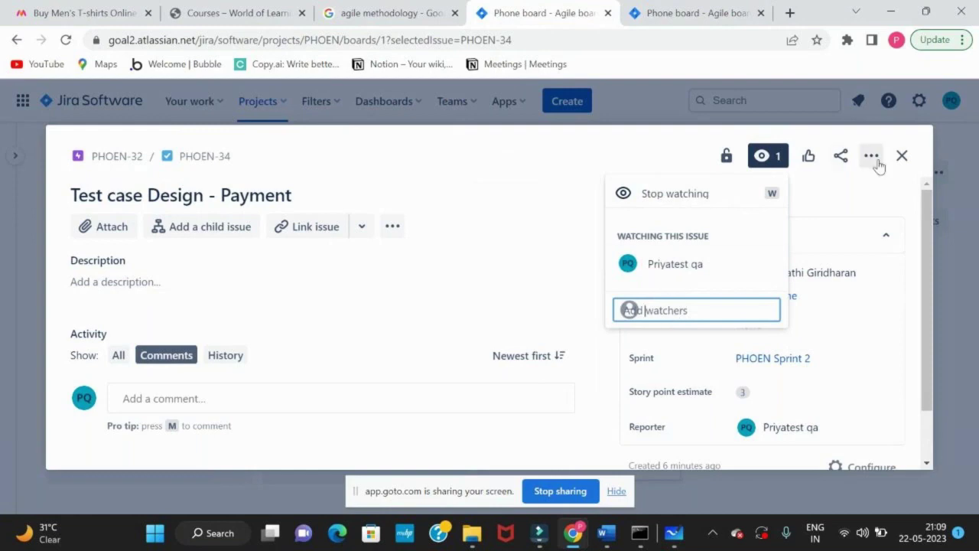
click(902, 155)
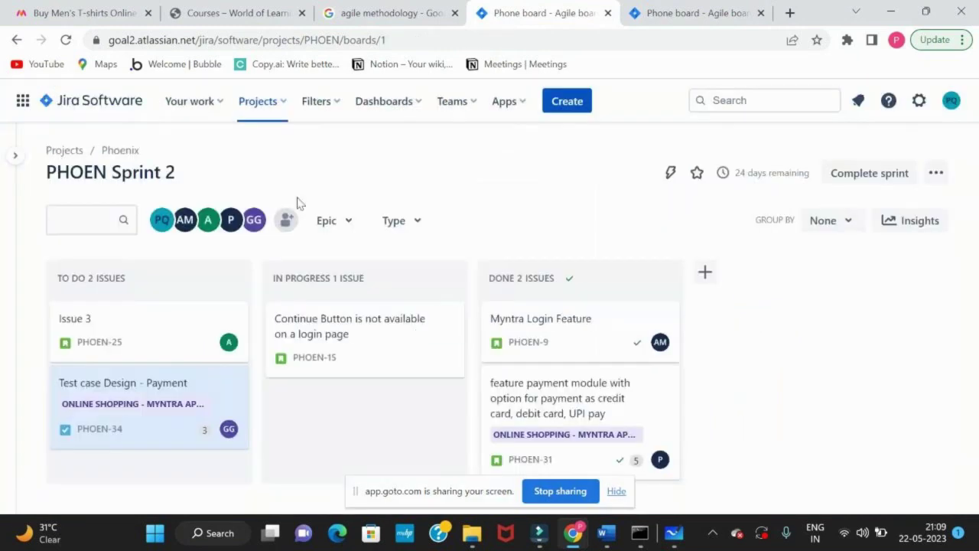
Add your own account as a watcher of Issue 3 (PHOEN-25) and return to the sprint board.
click(181, 317)
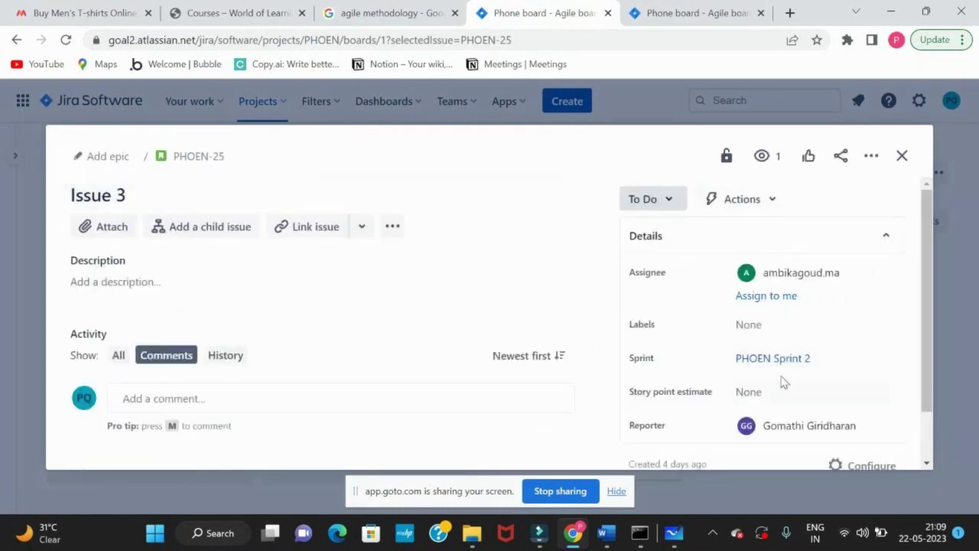
scroll(809, 375, down, 1)
click(763, 159)
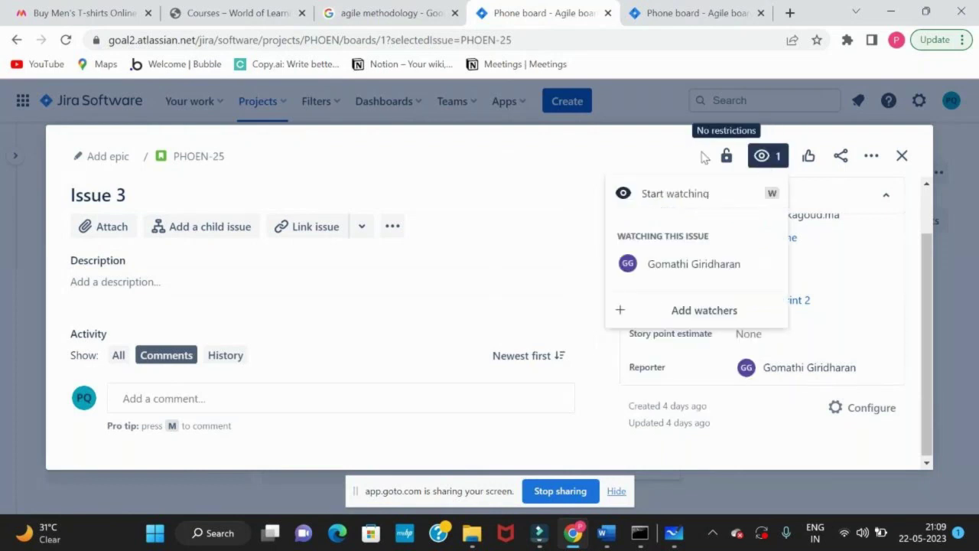
click(649, 146)
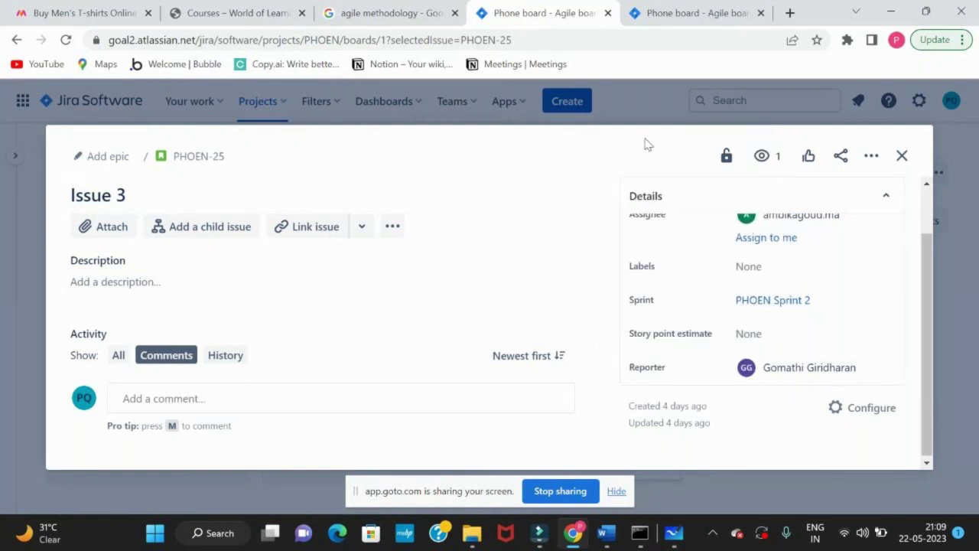
click(760, 157)
click(679, 311)
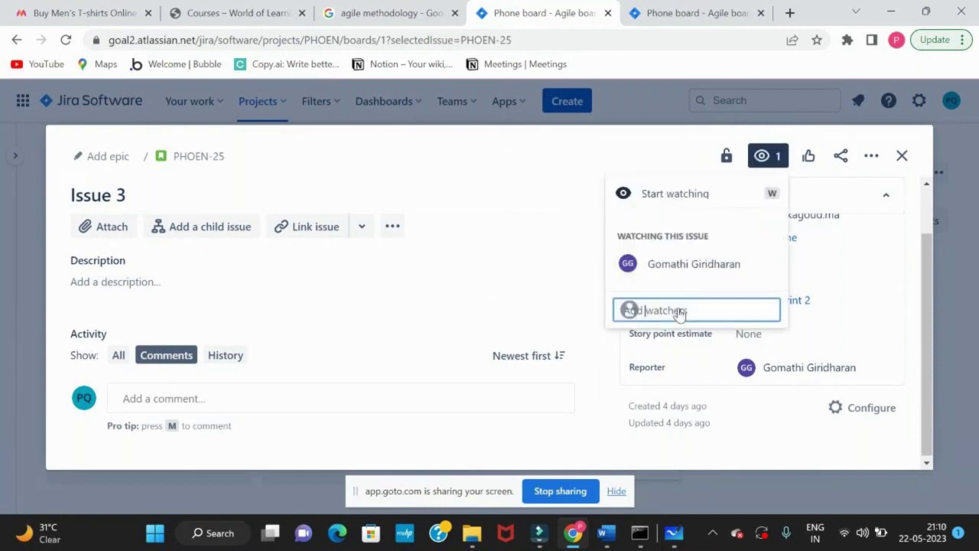
text(priy)
click(674, 349)
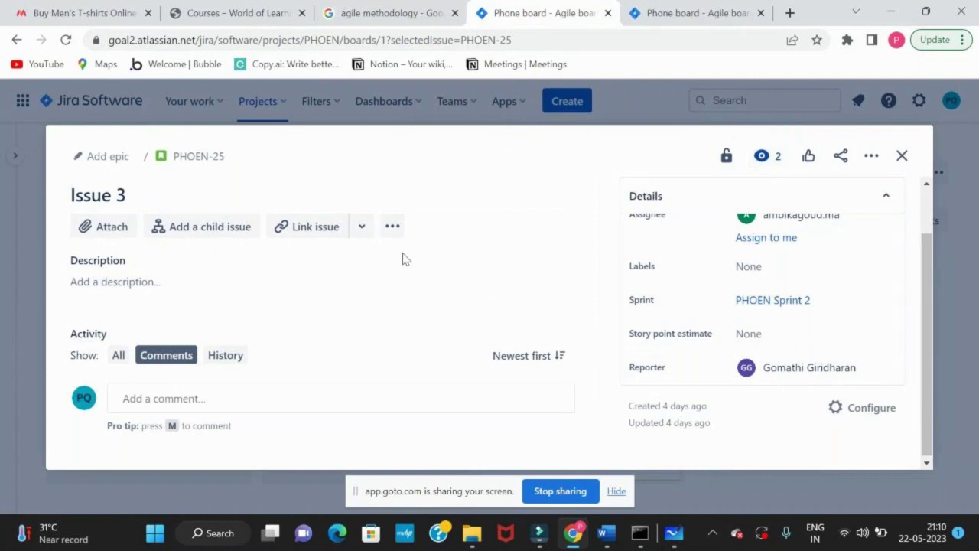
click(902, 156)
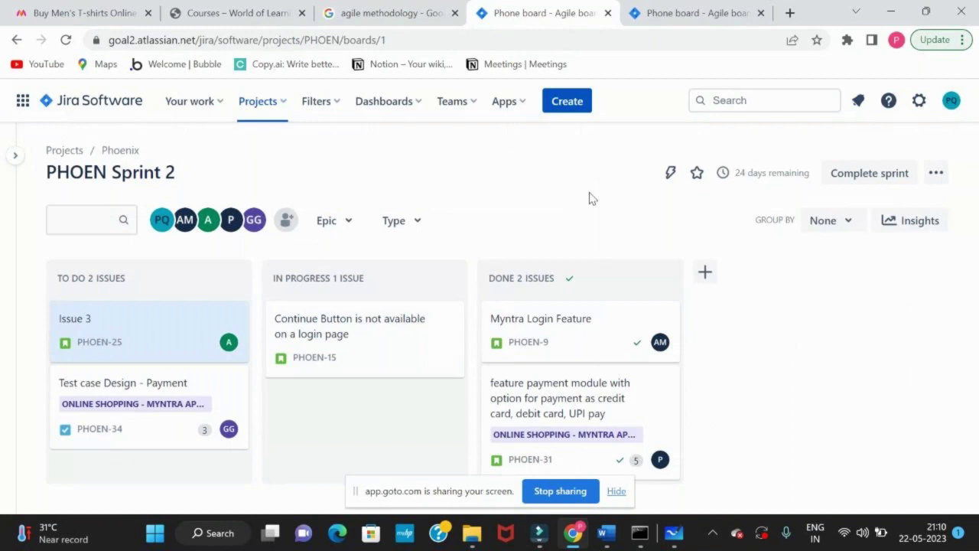
Review all the direct notifications in the other Phone board tab and close the notifications list.
click(686, 16)
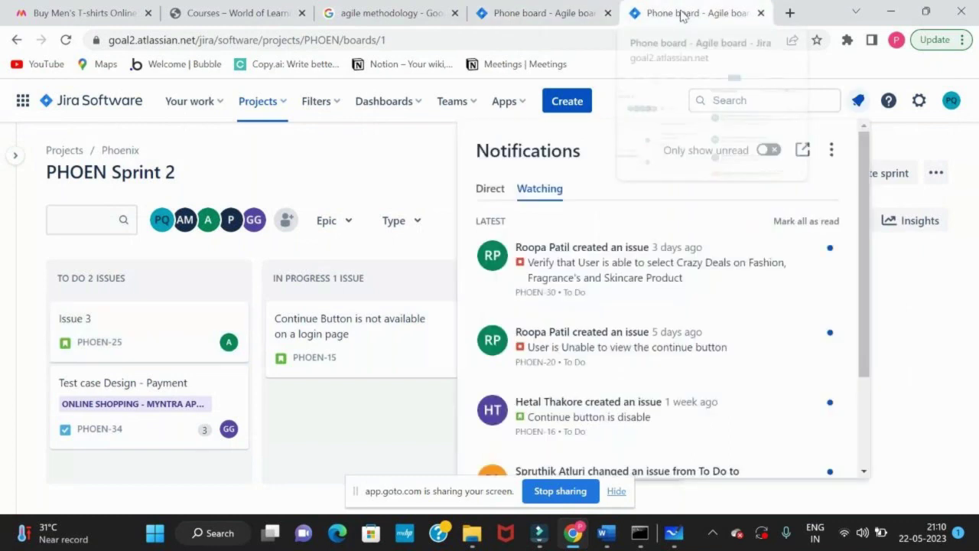
click(487, 193)
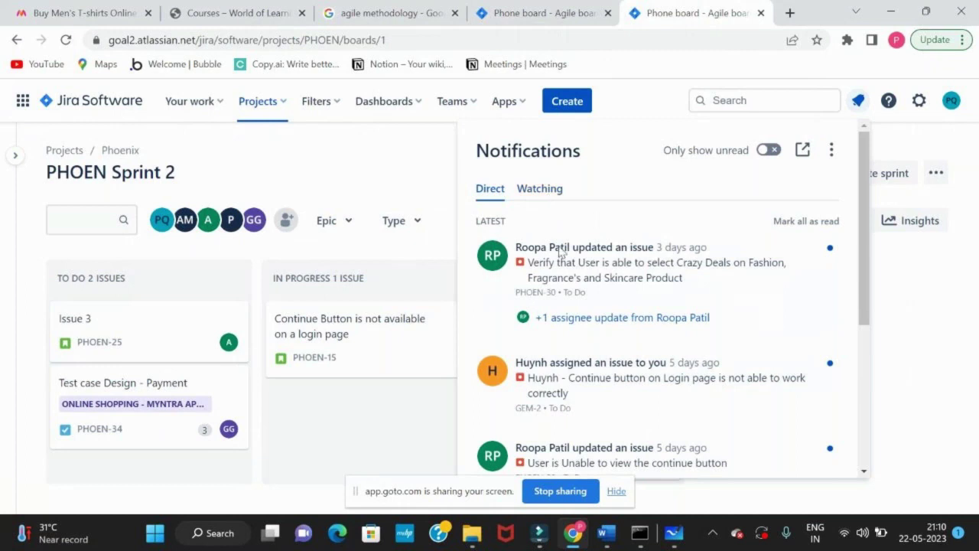
scroll(573, 328, down, 3)
scroll(573, 329, down, 2)
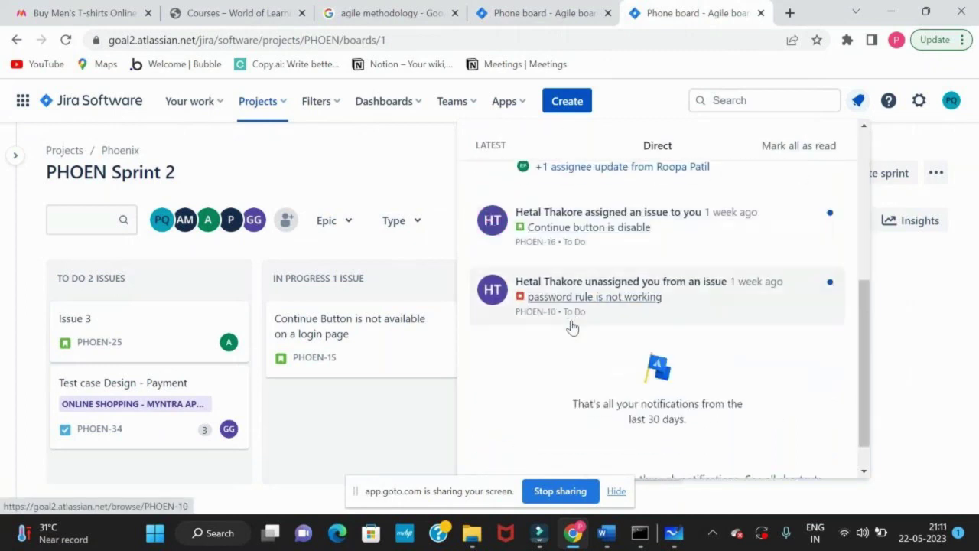
click(352, 162)
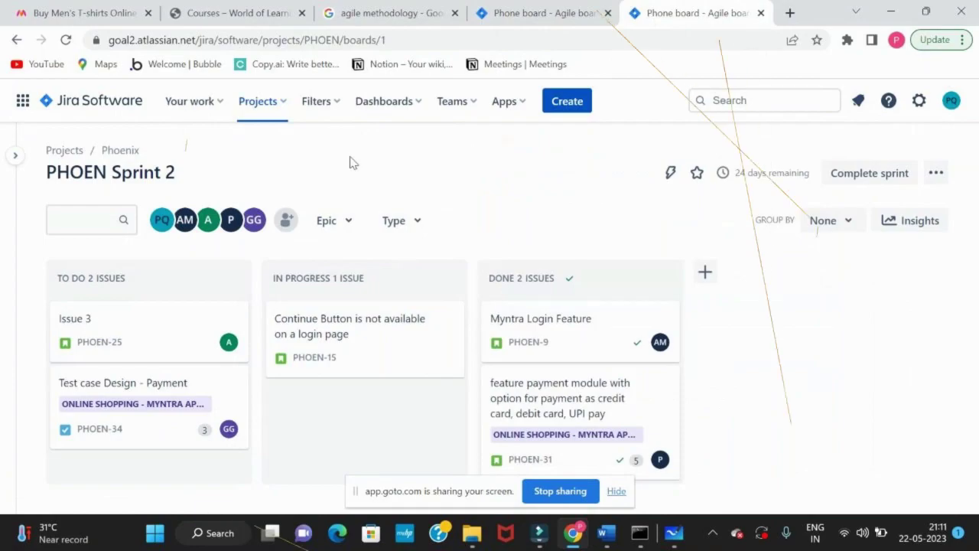